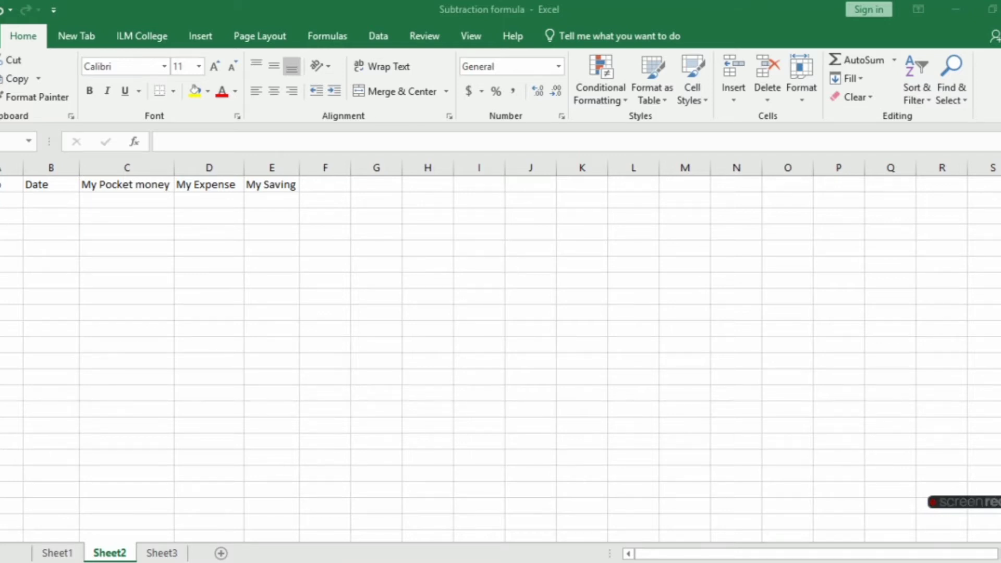
# Step: Enter 1 and 2 as the first serial numbers in column A and extend the series to 8
pyautogui.click(51, 231)
pyautogui.click(11, 200)
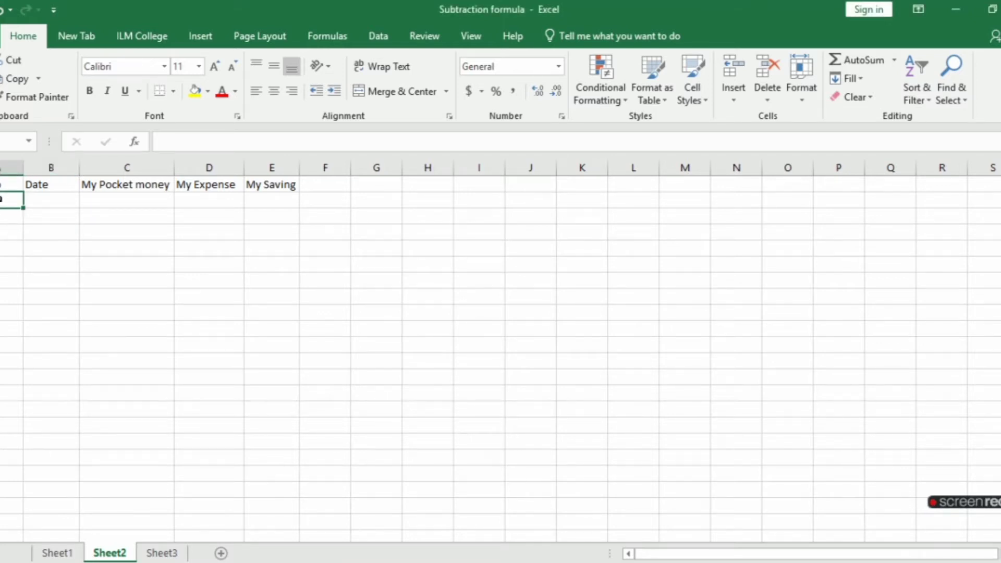
pyautogui.write('1')
pyautogui.press('Return')
pyautogui.write('2')
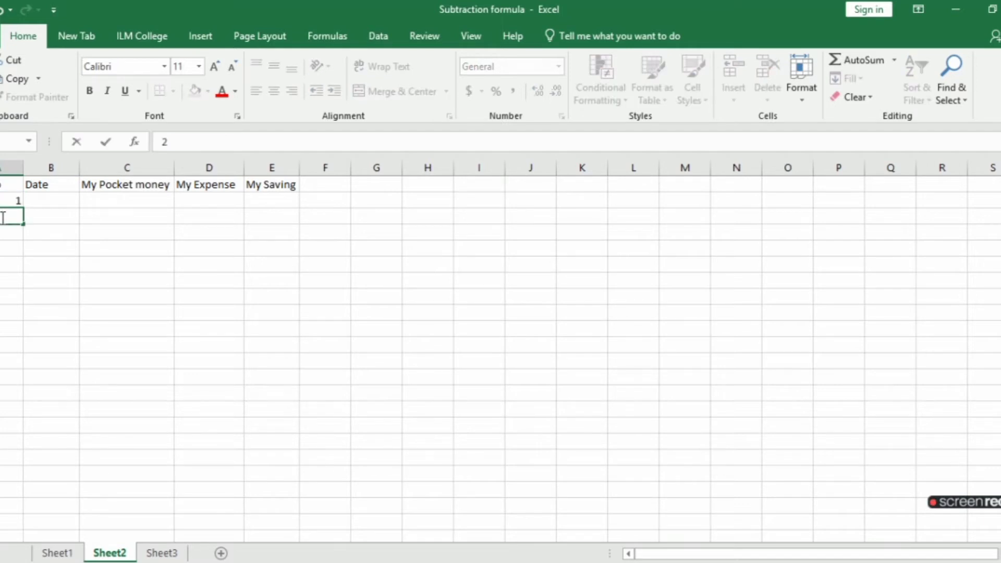
pyautogui.click(11, 198)
pyautogui.moveTo(11, 198); pyautogui.dragTo(27, 318)
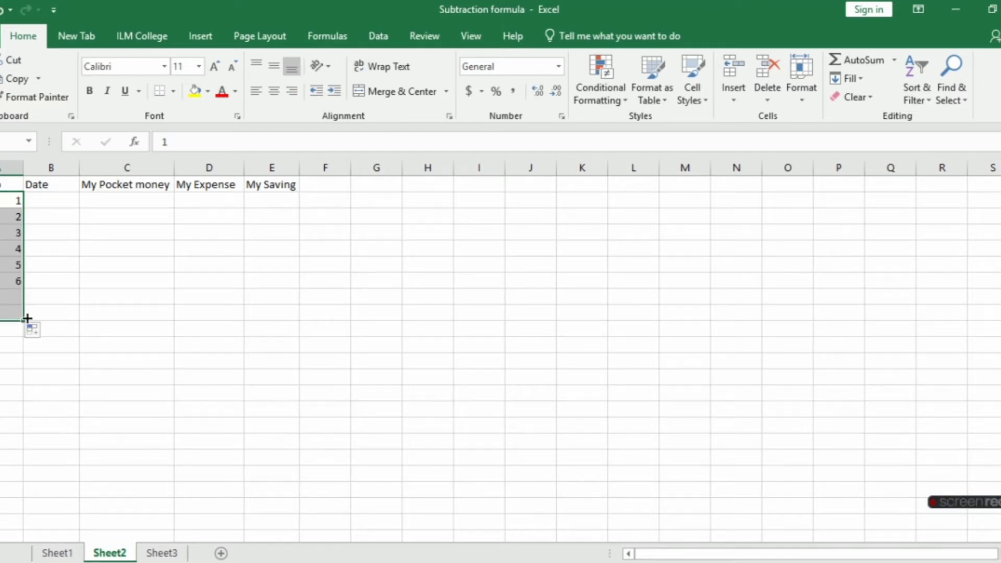
# Step: Enter the dates 20/6/2022, 21/6/2022, 22/6/2022 and 23/6/2022 under Date
pyautogui.click(59, 196)
pyautogui.write('2')
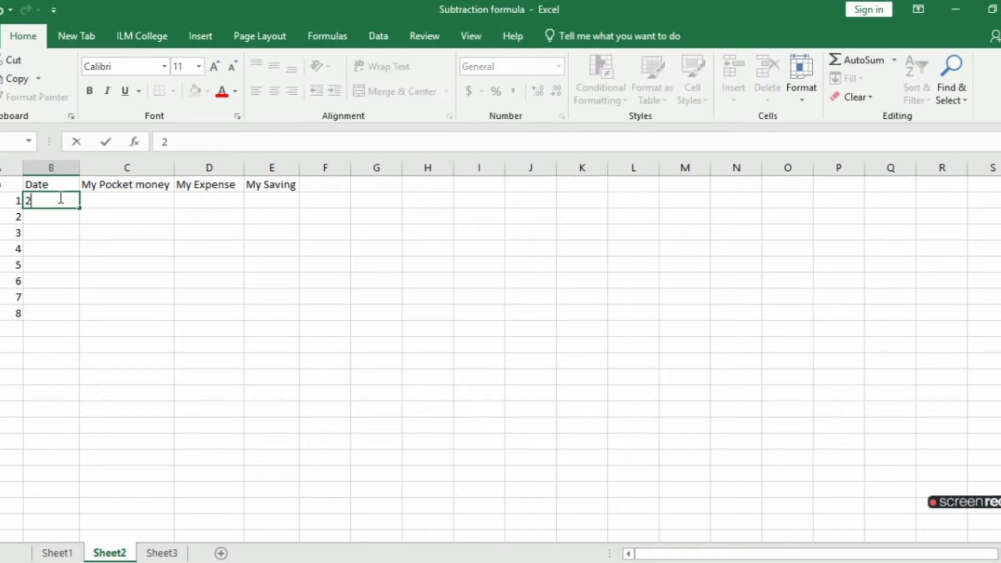
pyautogui.write('0/6')
pyautogui.write('/1')
pyautogui.press('BackSpace')
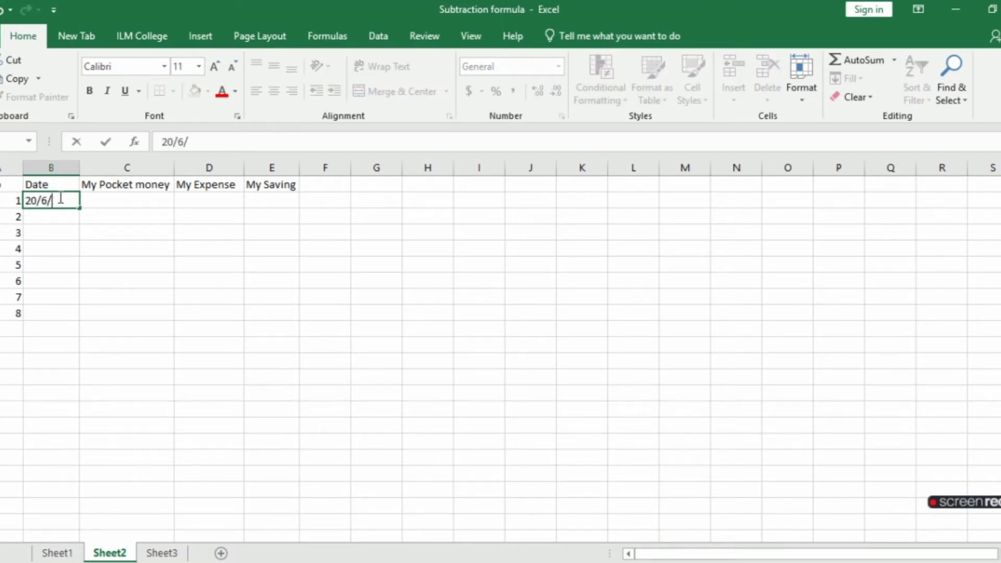
pyautogui.write('202')
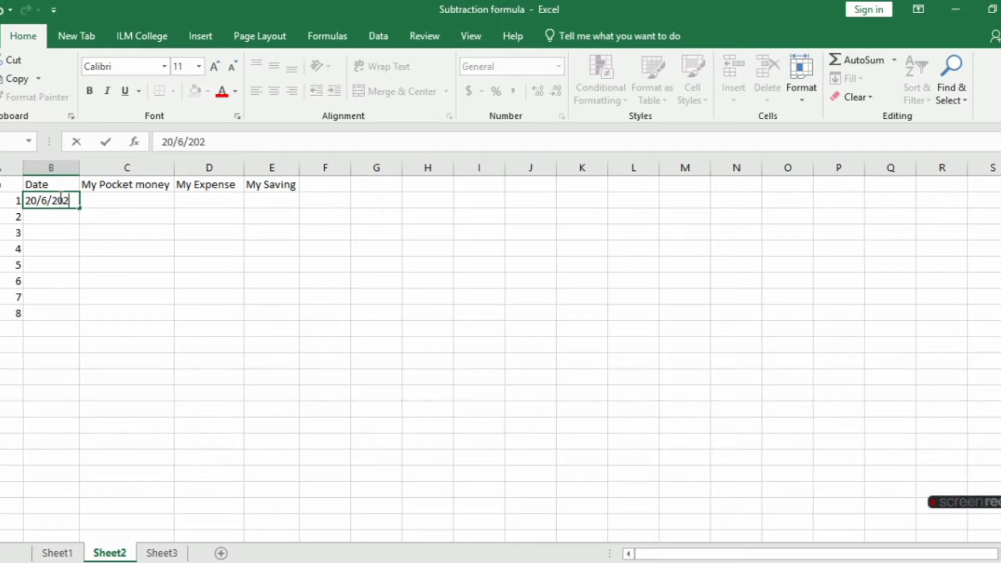
pyautogui.write('2')
pyautogui.press('Return')
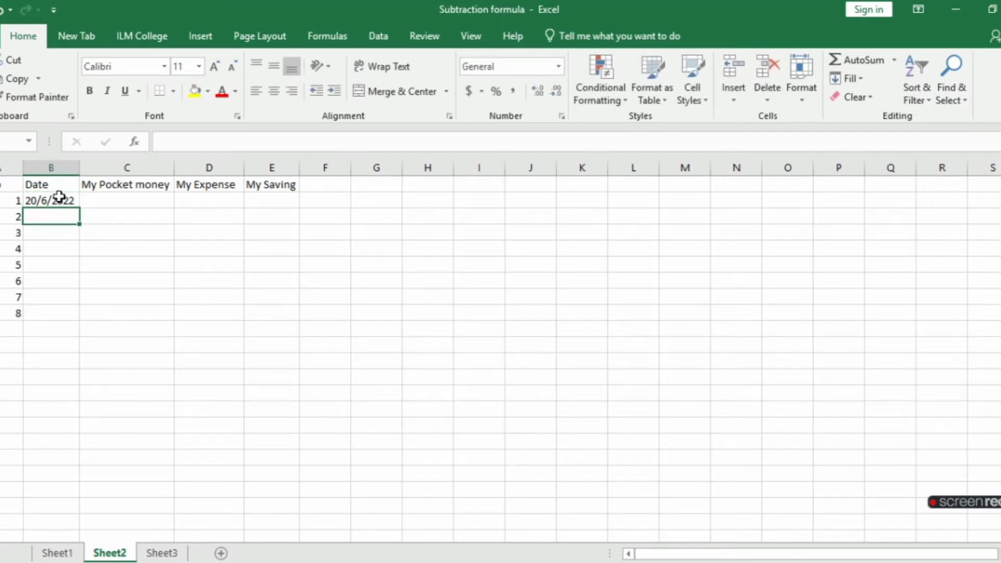
pyautogui.write('21/')
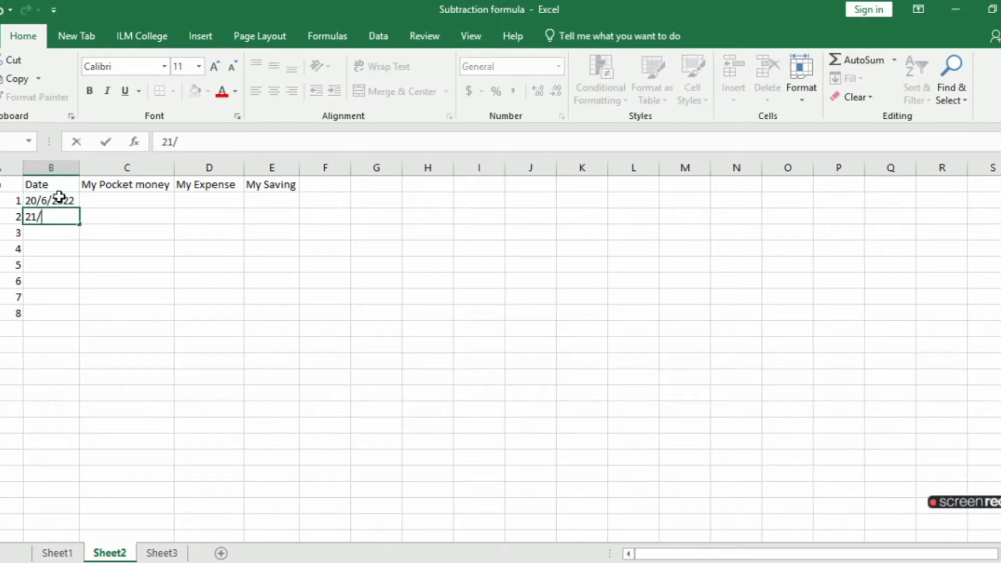
pyautogui.write('6/')
pyautogui.write('20')
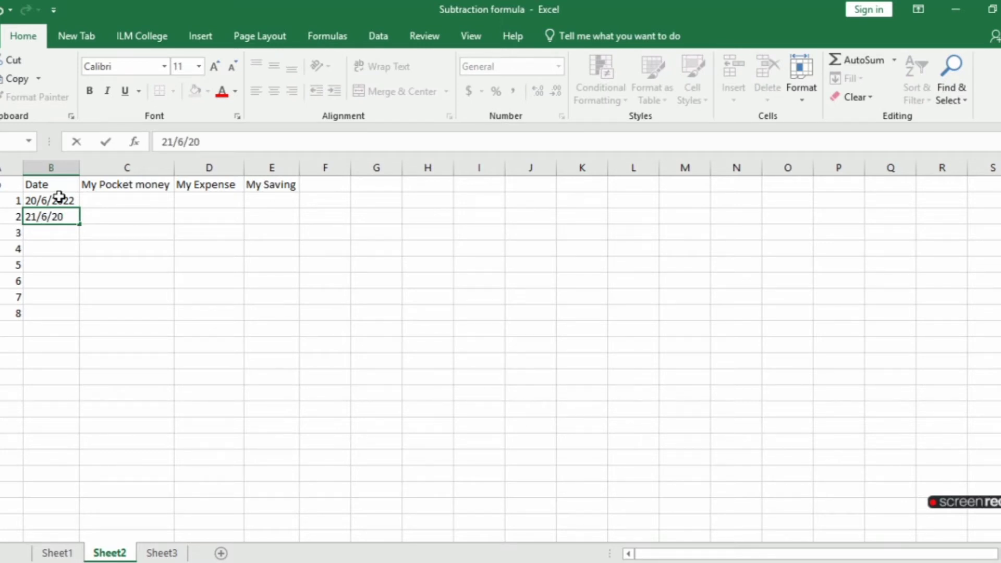
pyautogui.write('22')
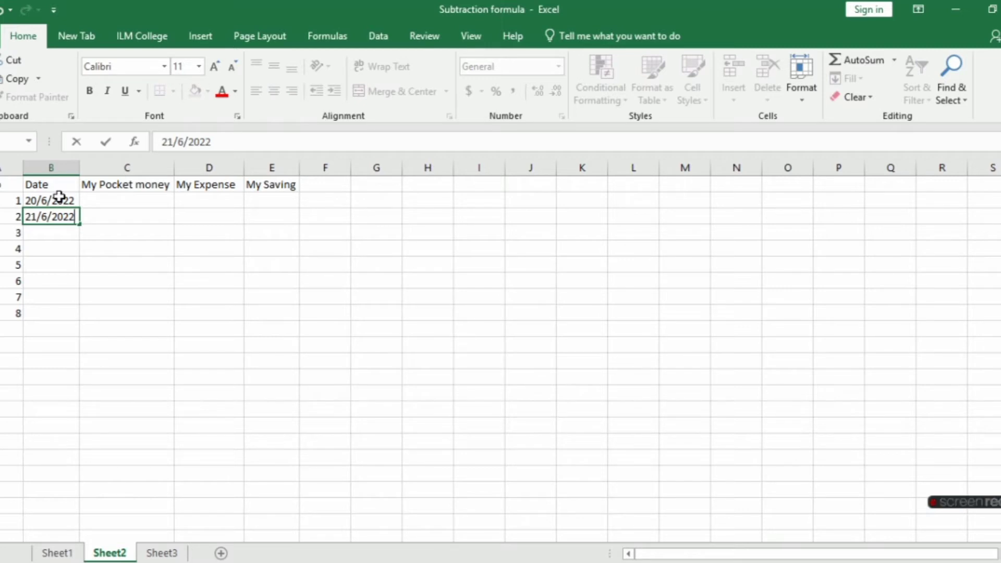
pyautogui.press('Return')
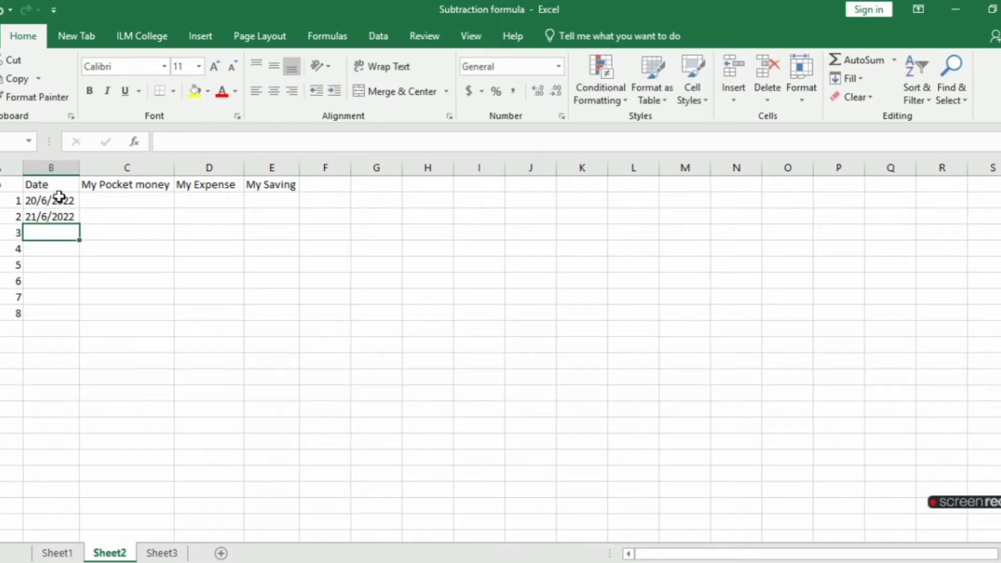
pyautogui.write('22')
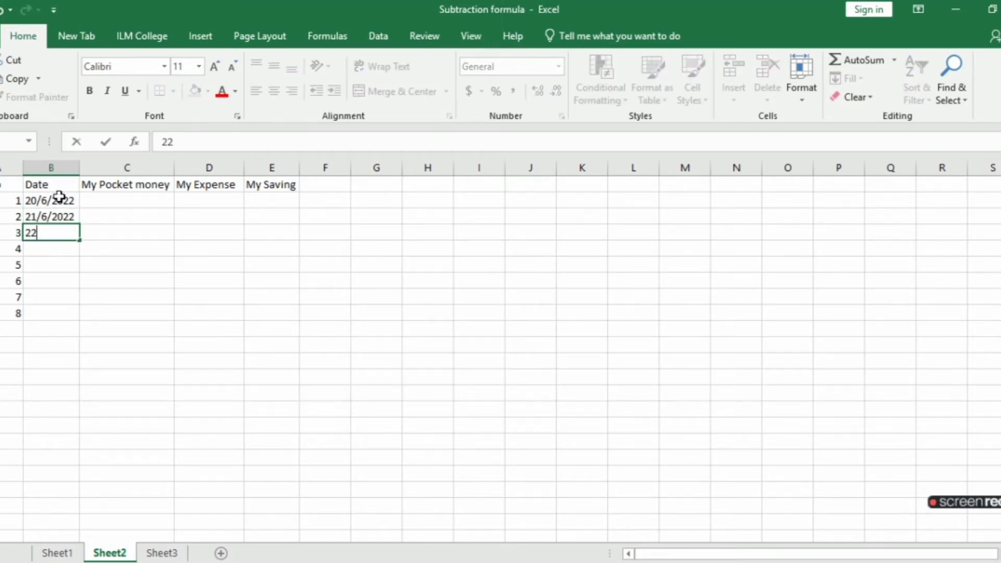
pyautogui.write('/6/')
pyautogui.write('202')
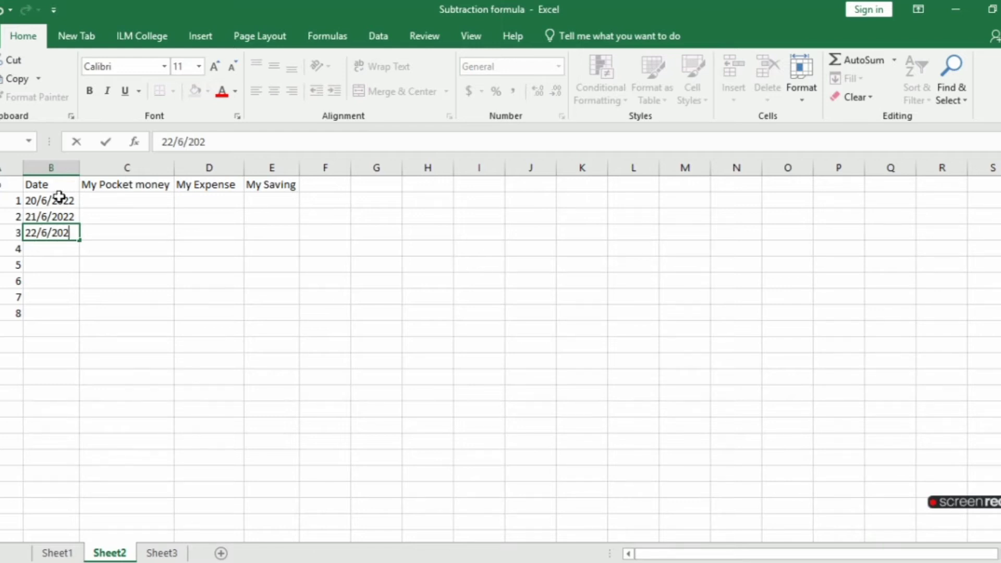
pyautogui.write('2')
pyautogui.press('Return')
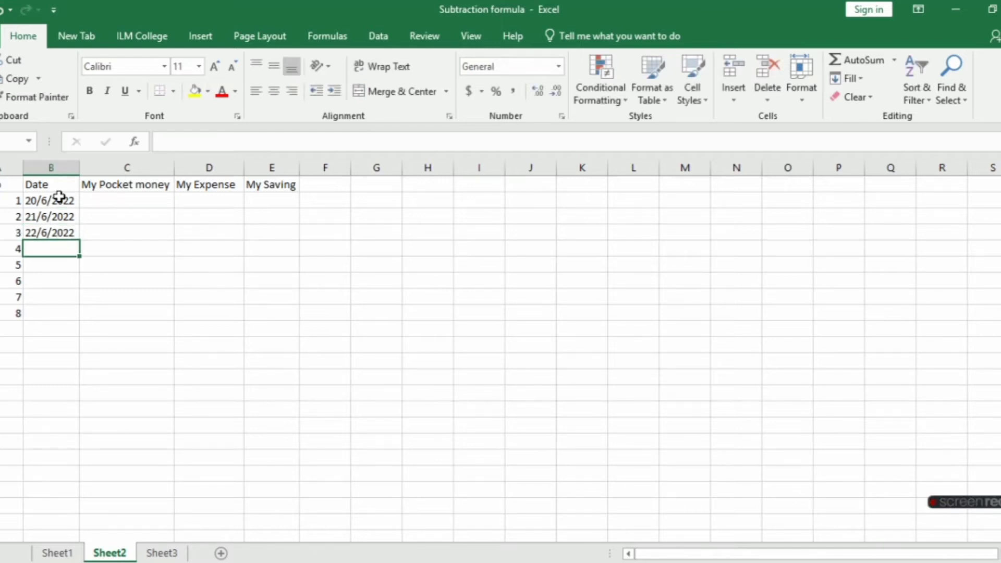
pyautogui.write('23/')
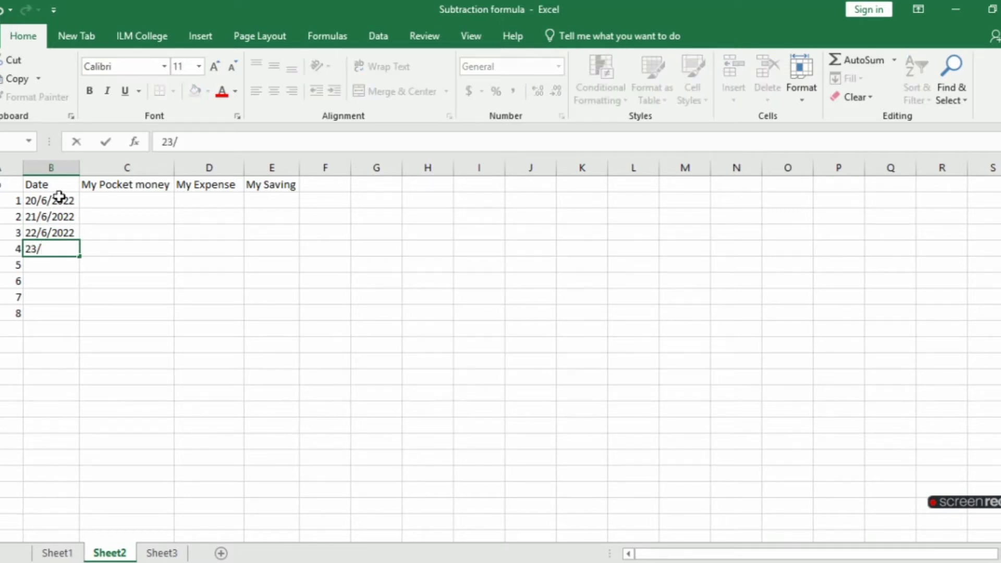
pyautogui.write('6/2')
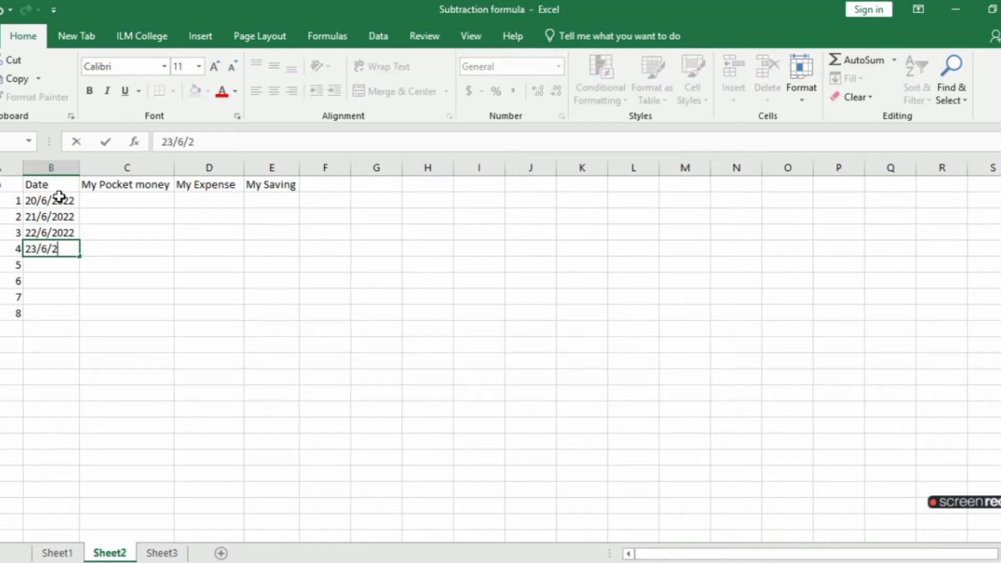
pyautogui.write('022')
pyautogui.press('Return')
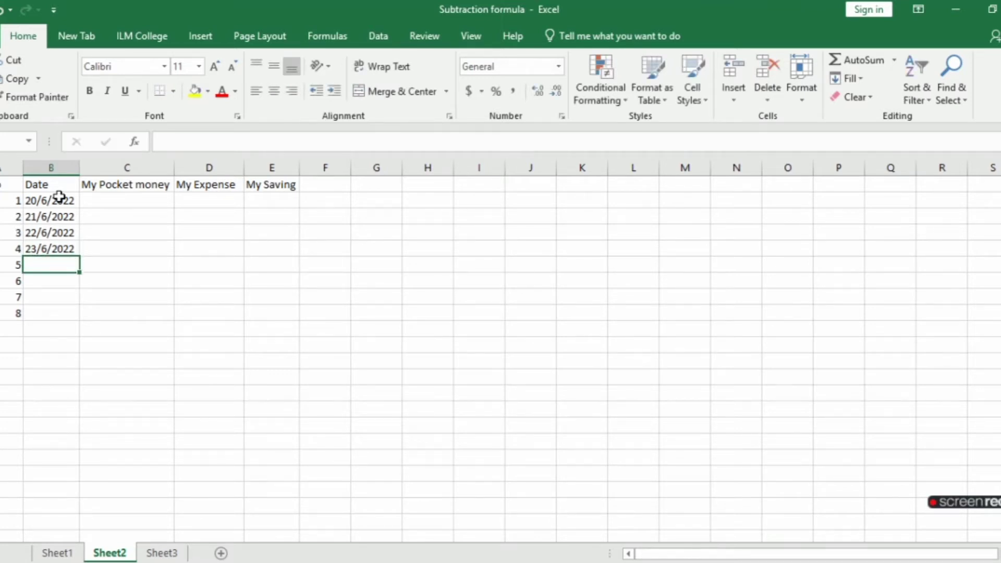
# Step: Enter the remaining dates 24/6/2022 through 27/6/2022 in the Date column
pyautogui.write('2')
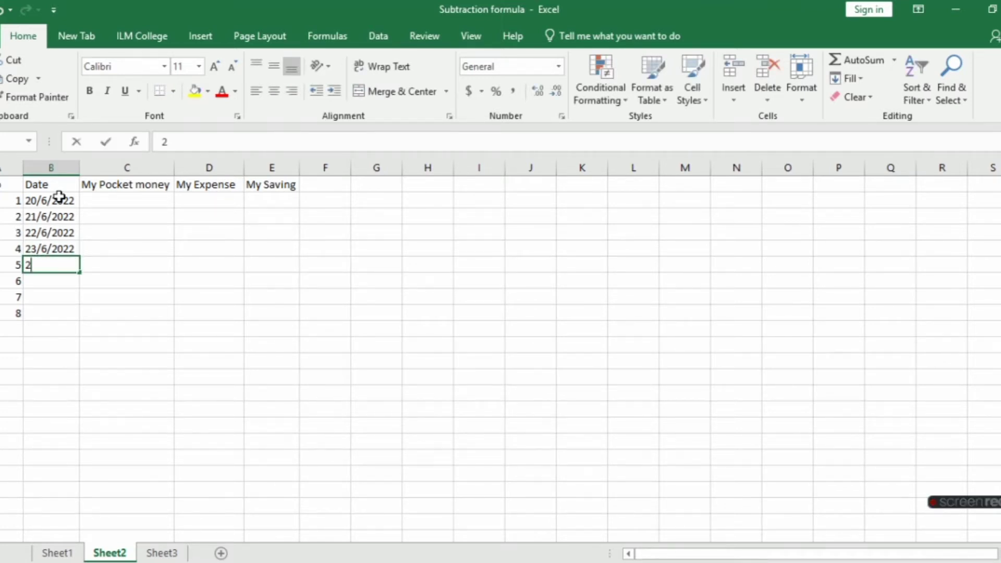
pyautogui.write('4/6/')
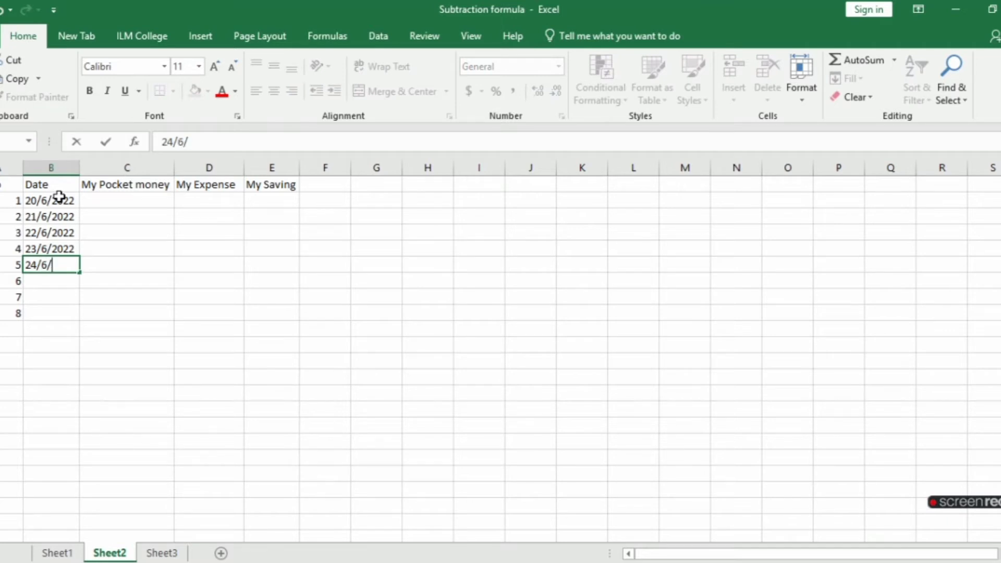
pyautogui.write('20')
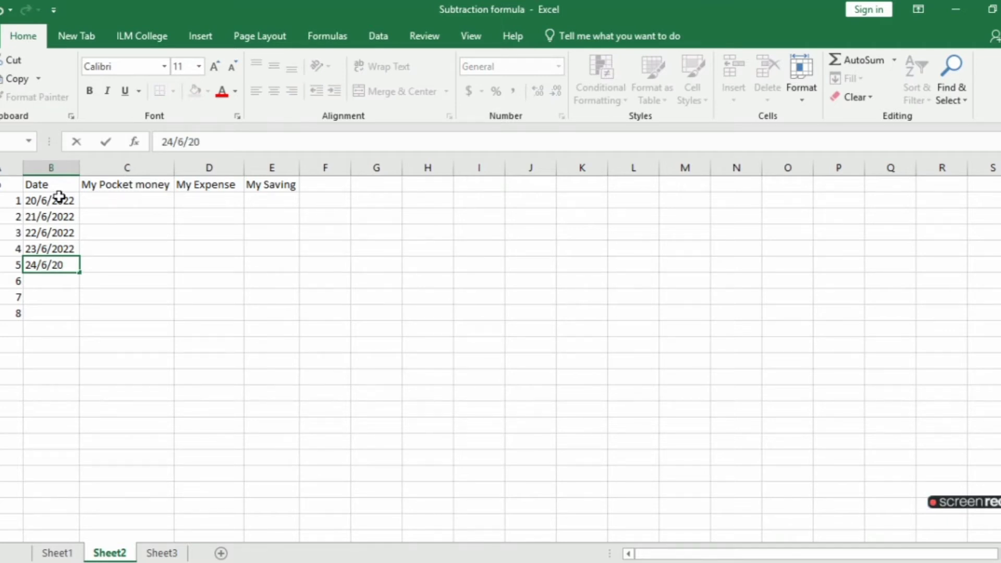
pyautogui.write('22')
pyautogui.press('Return')
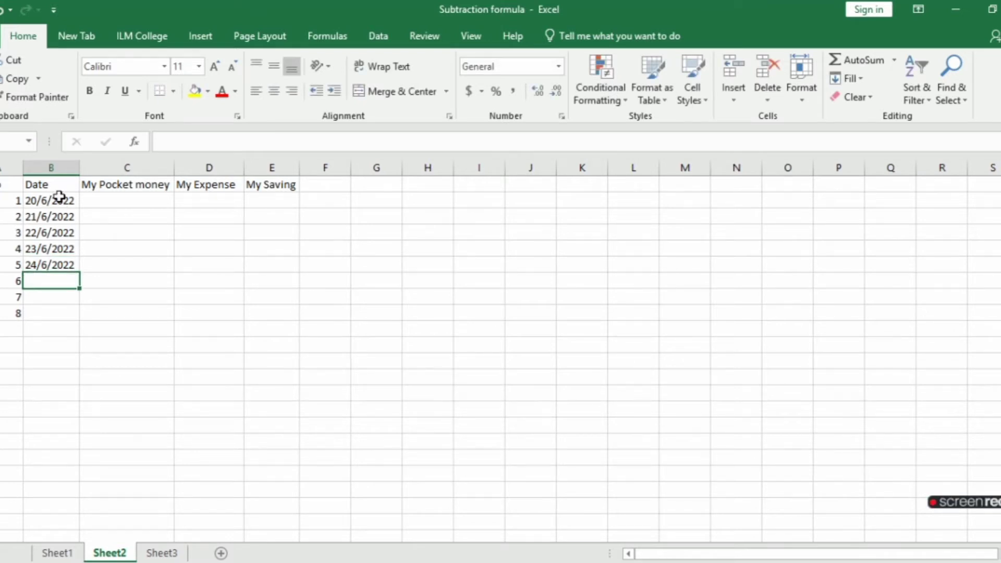
pyautogui.write('25/')
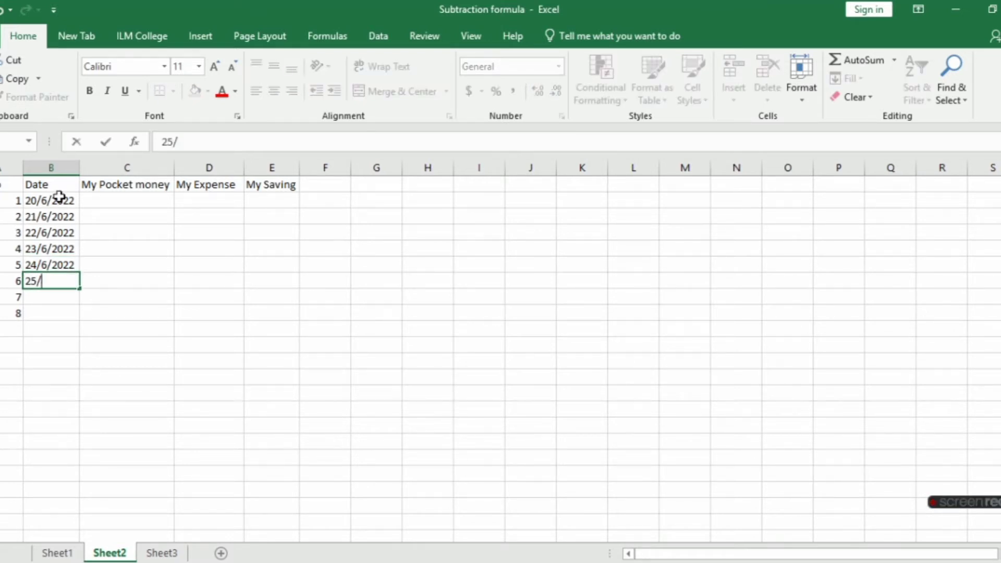
pyautogui.write('6/')
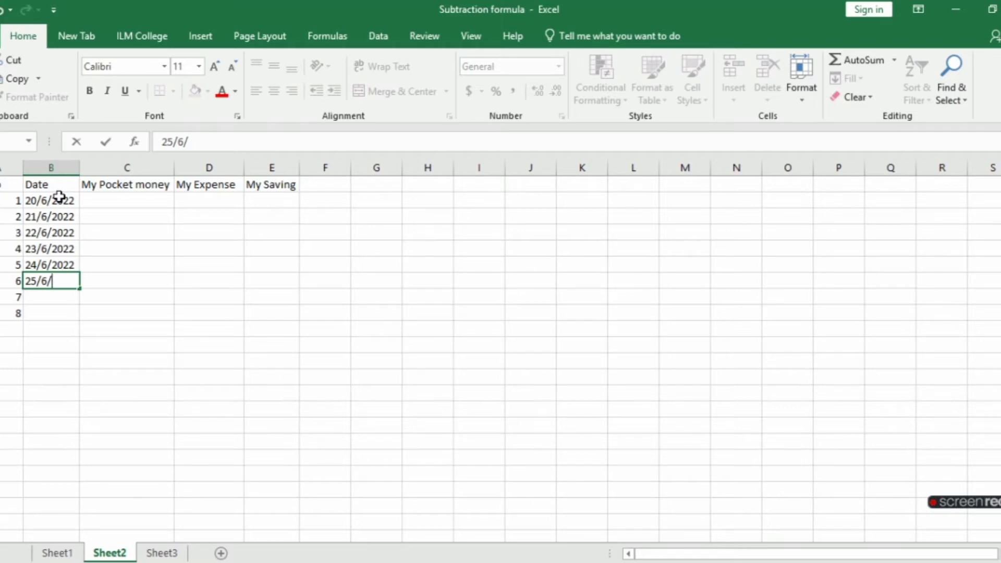
pyautogui.write('20')
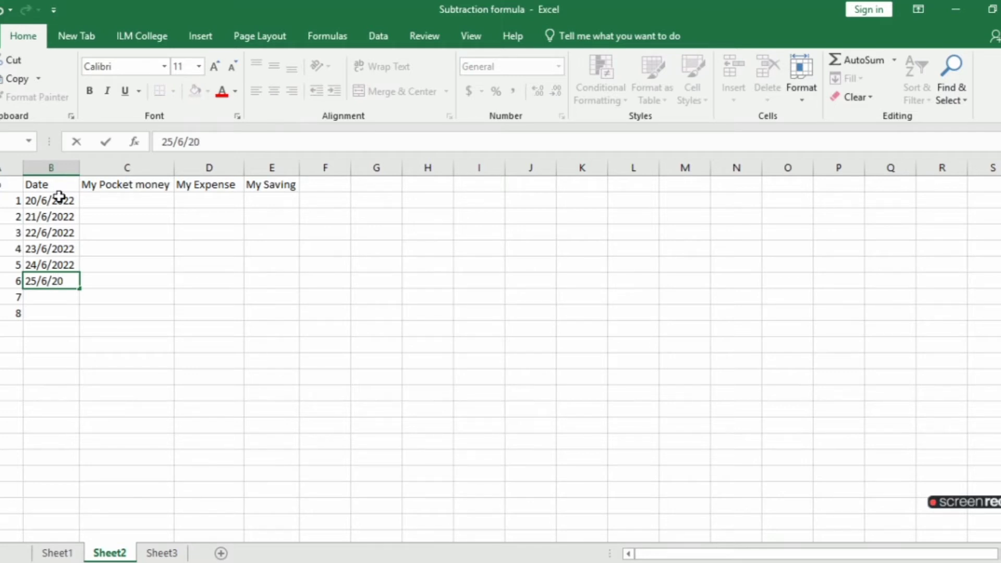
pyautogui.write('22')
pyautogui.press('Return')
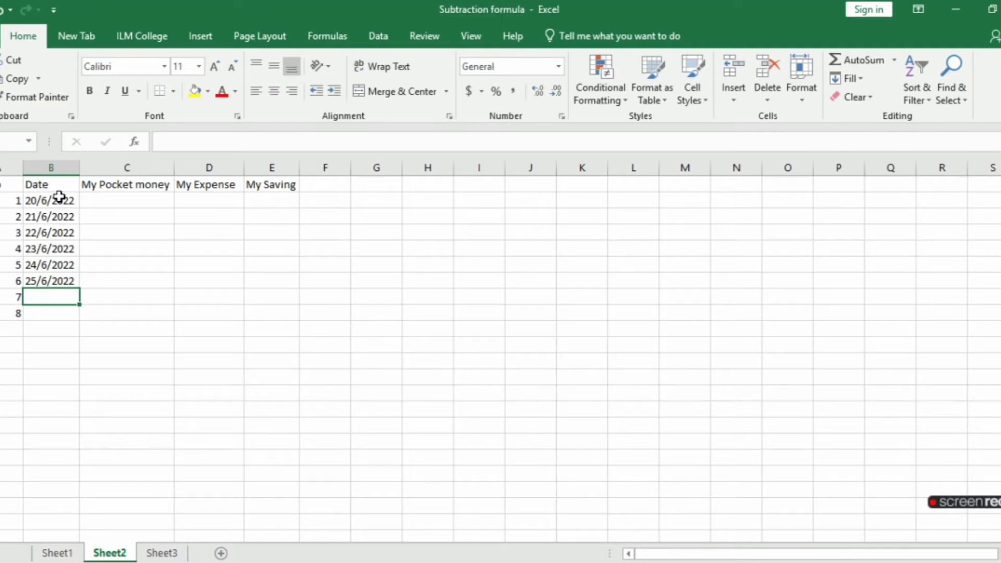
pyautogui.write('2')
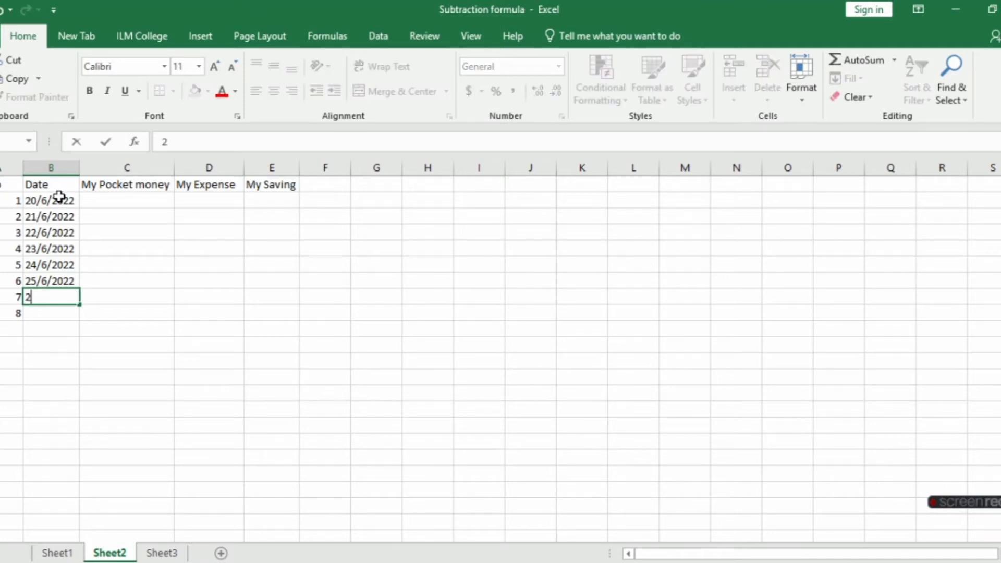
pyautogui.write('6/')
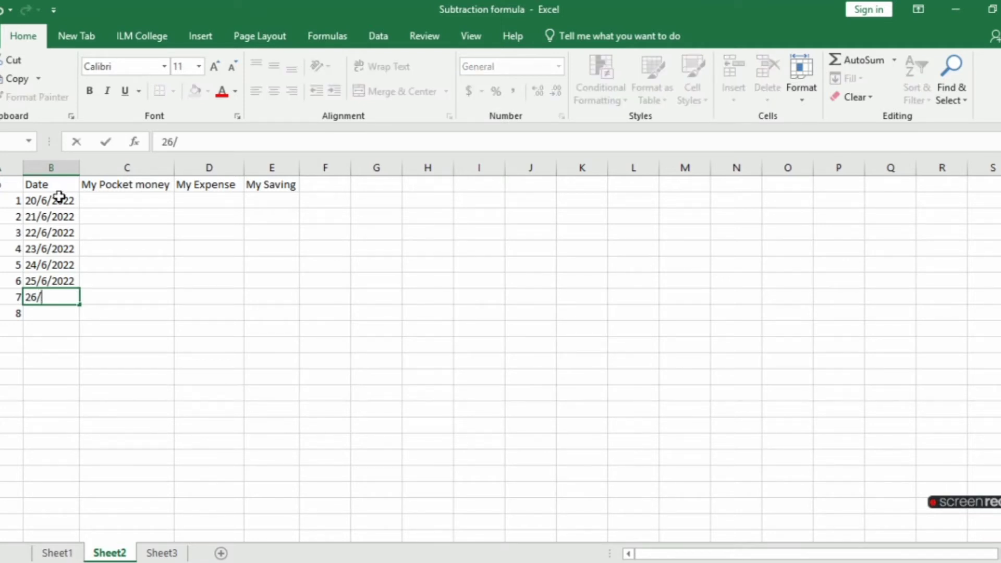
pyautogui.write('6/20')
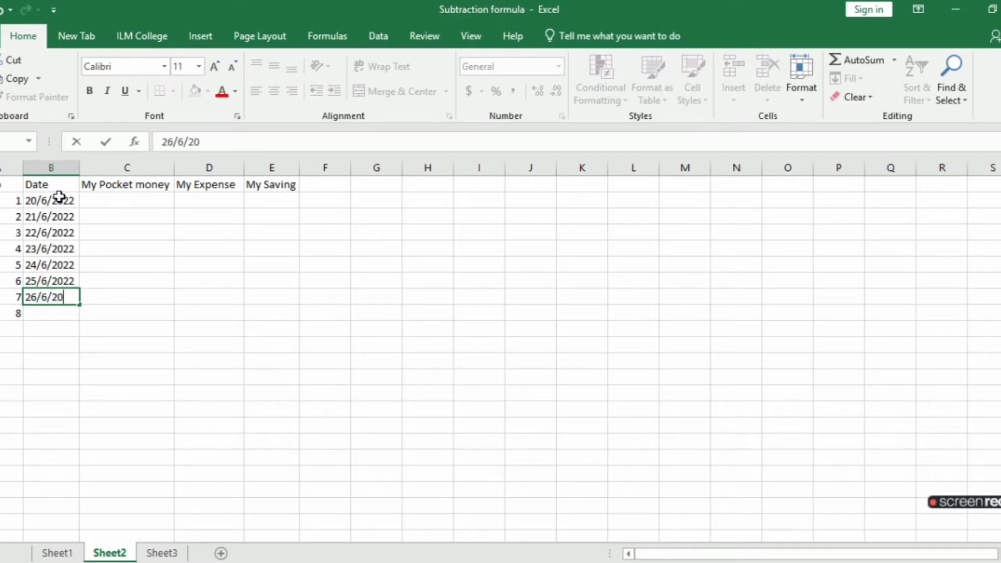
pyautogui.write('22')
pyautogui.press('Return')
pyautogui.write('2')
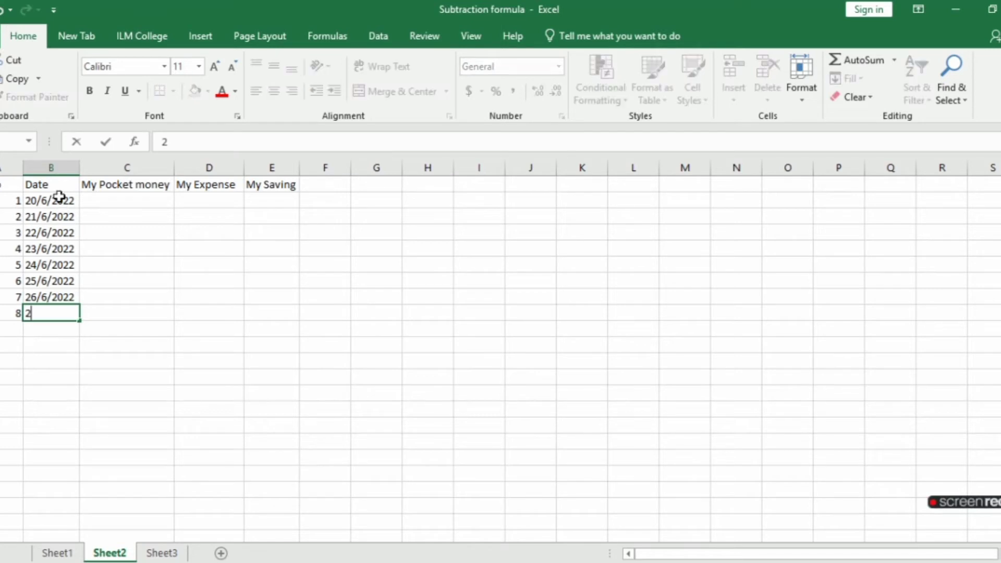
pyautogui.write('7/6')
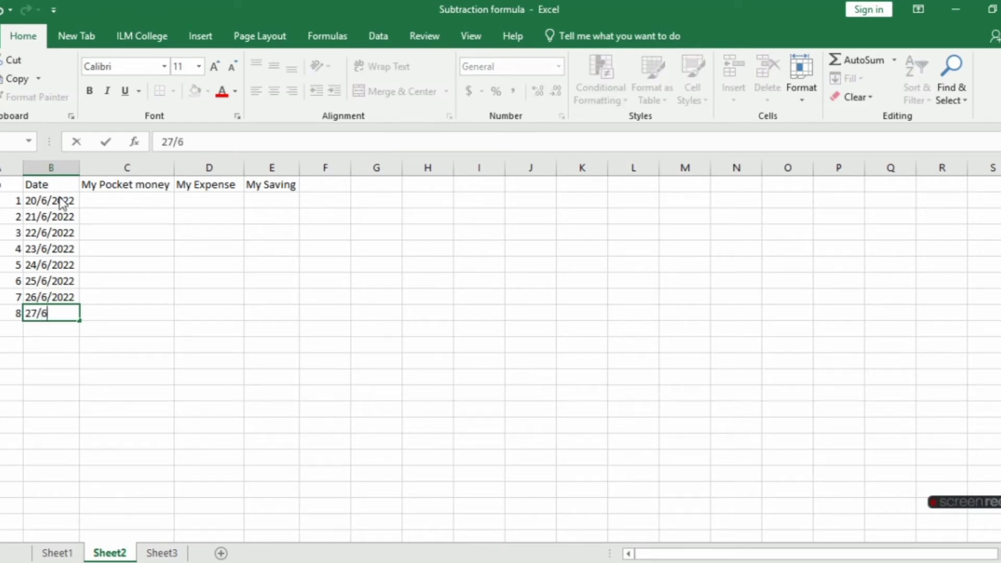
pyautogui.write('/20')
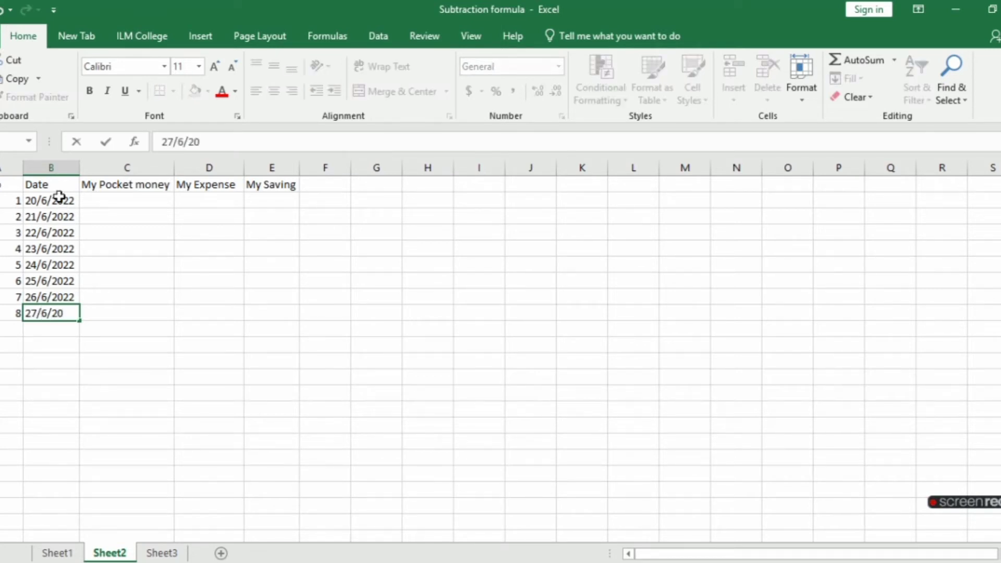
pyautogui.write('22')
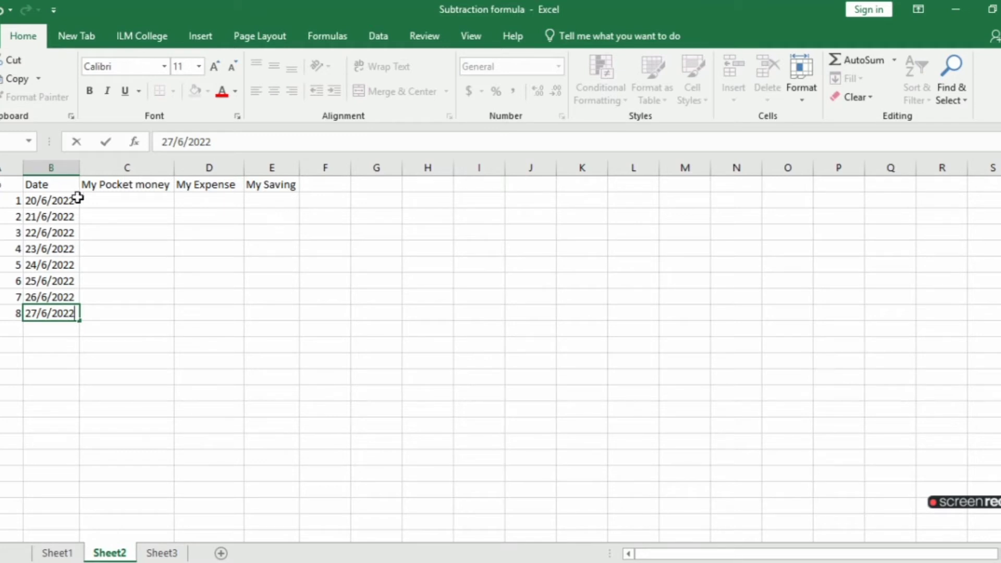
# Step: Enter pocket money amounts 1500, 1000, 500 and 700 for the first four days
pyautogui.click(107, 201)
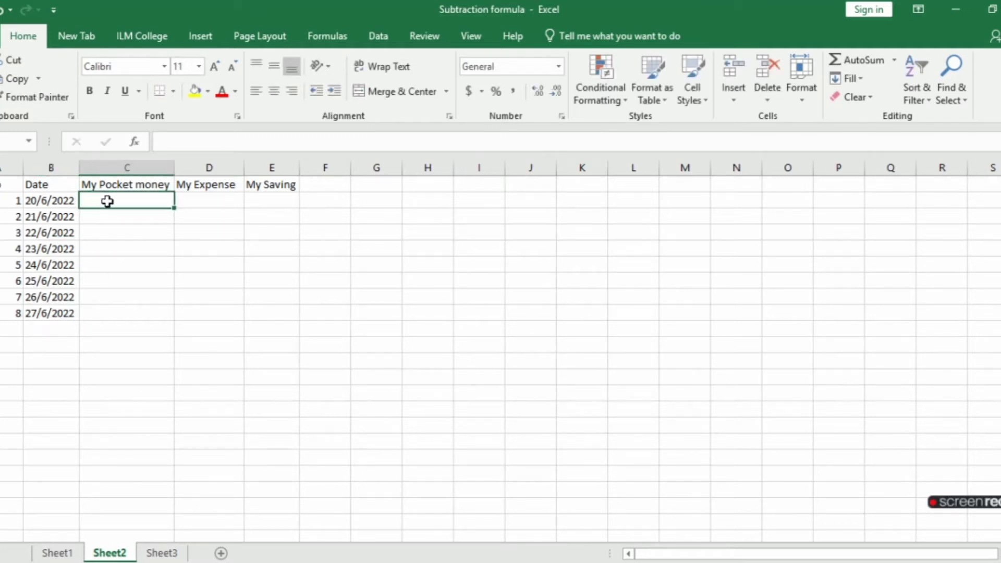
pyautogui.write('1')
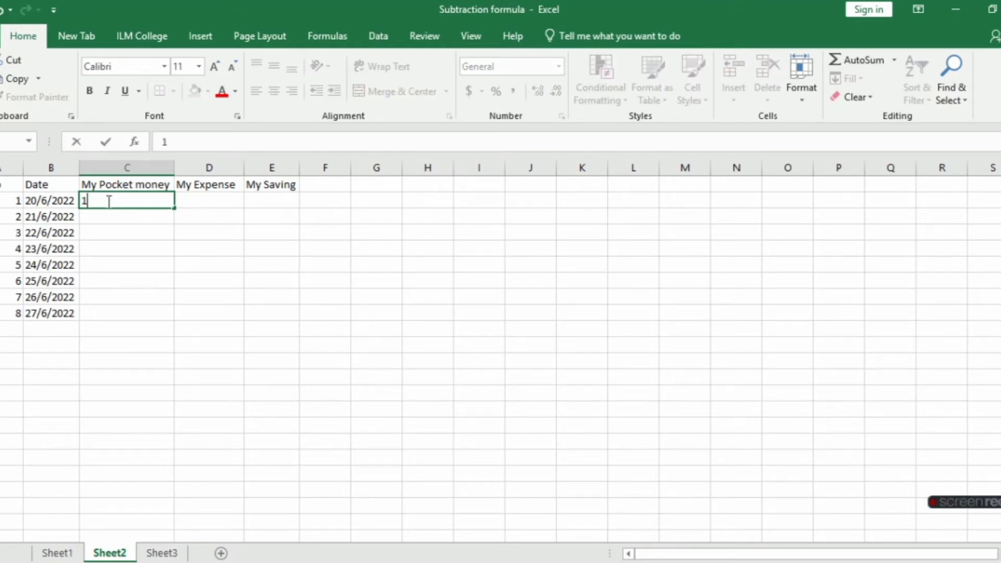
pyautogui.write('500')
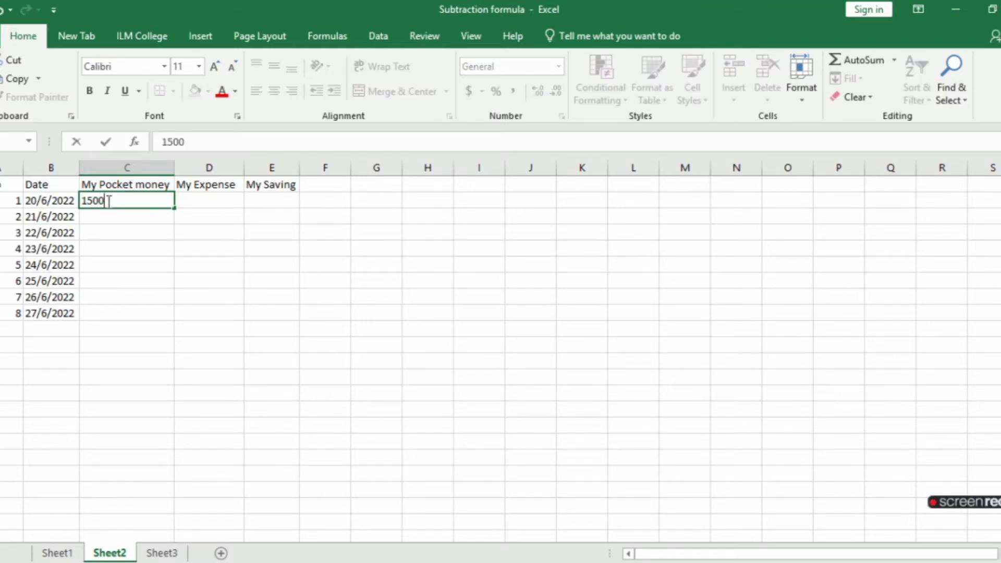
pyautogui.click(114, 217)
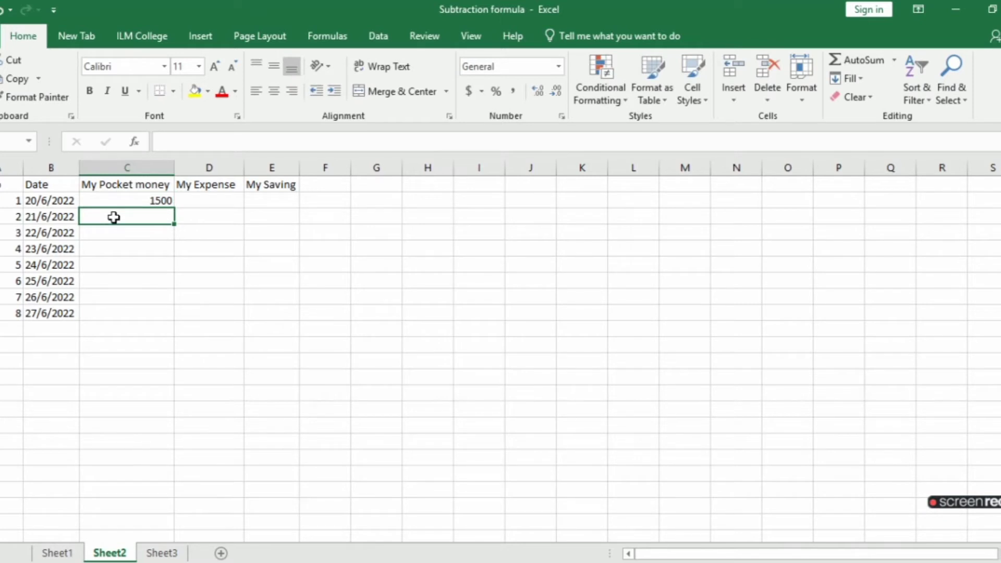
pyautogui.write('100')
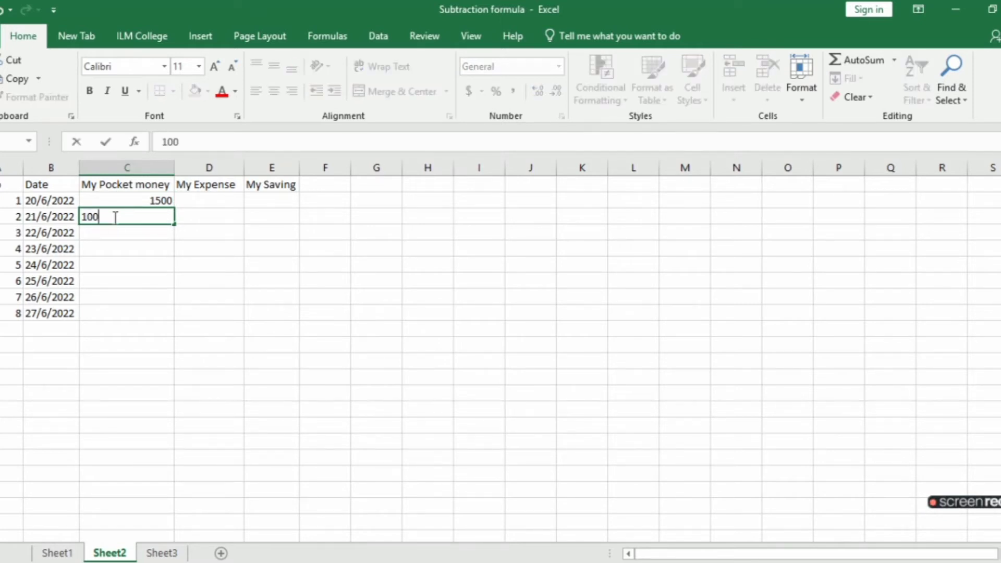
pyautogui.write('0')
pyautogui.click(119, 229)
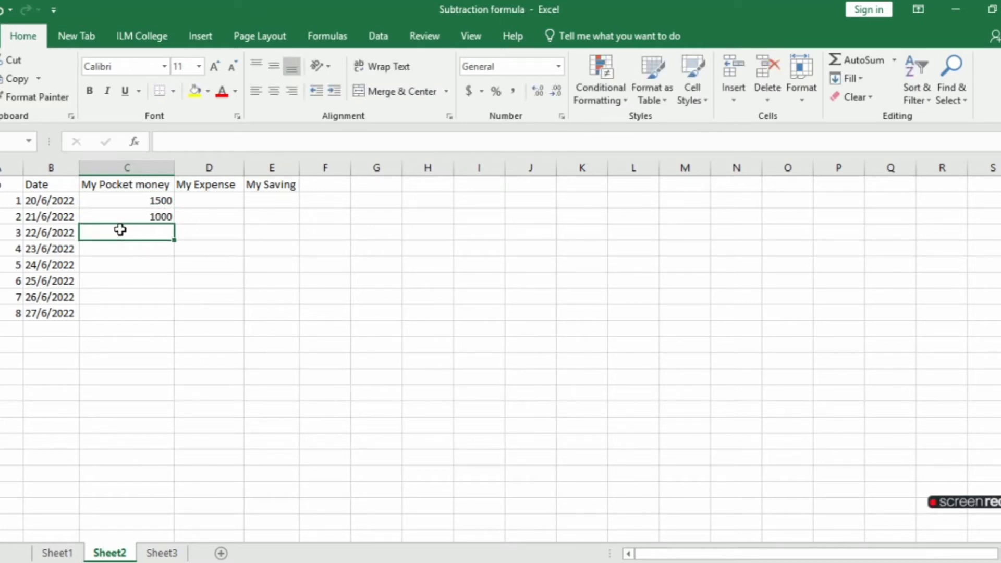
pyautogui.write('5')
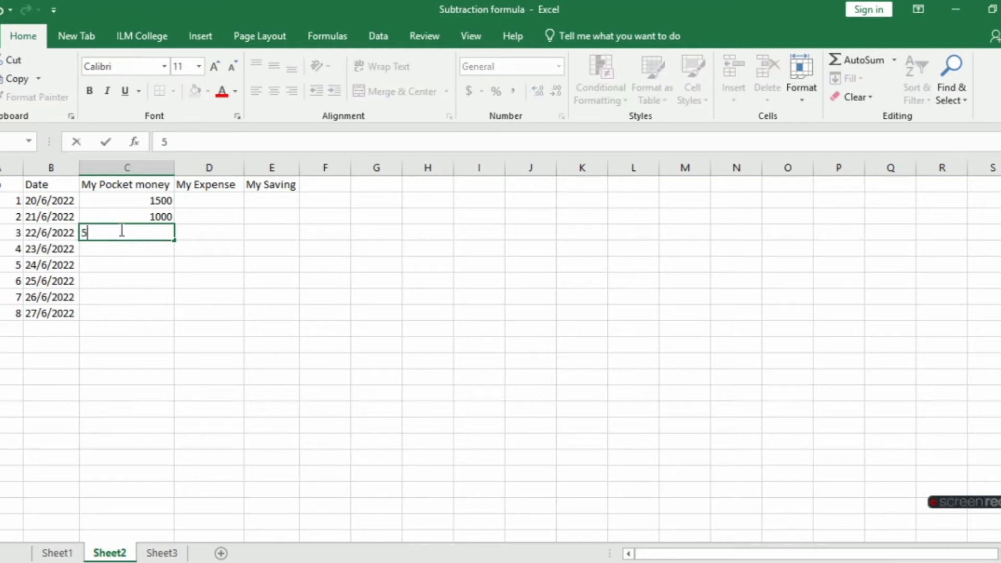
pyautogui.write('00')
pyautogui.click(130, 244)
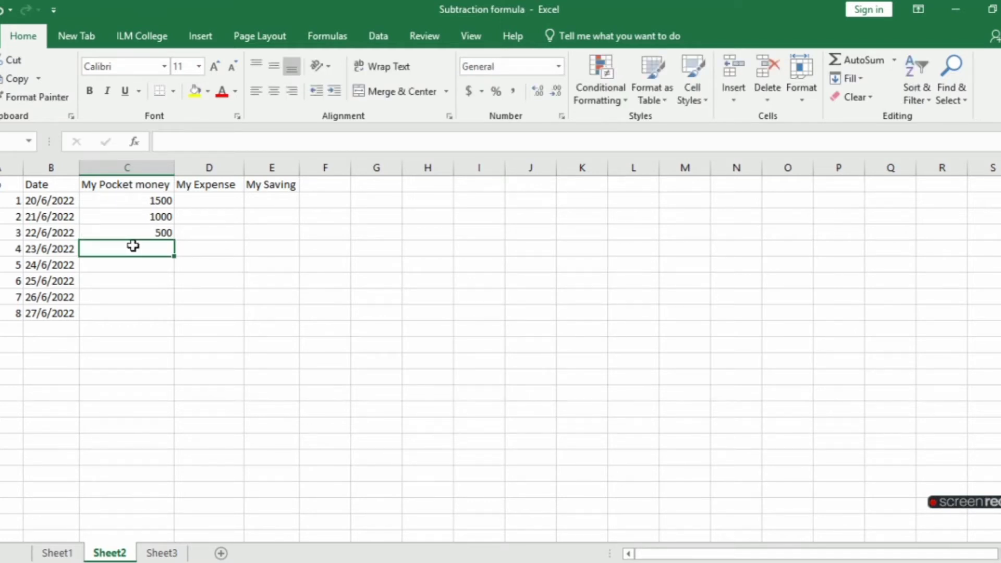
pyautogui.write('700')
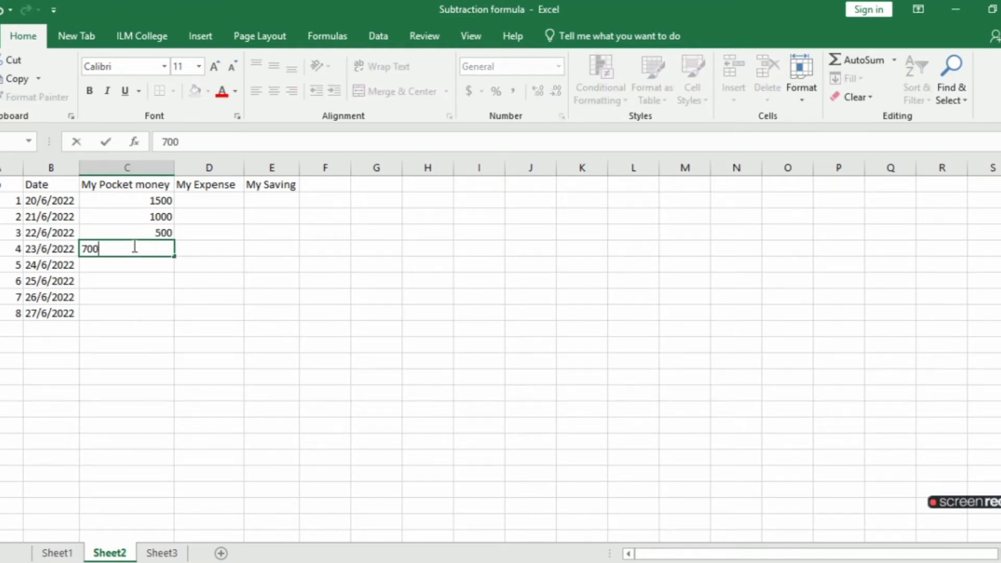
# Step: Enter pocket money amounts 2000, 4000, 3600 and 100 for the last four days
pyautogui.click(131, 266)
pyautogui.write('2')
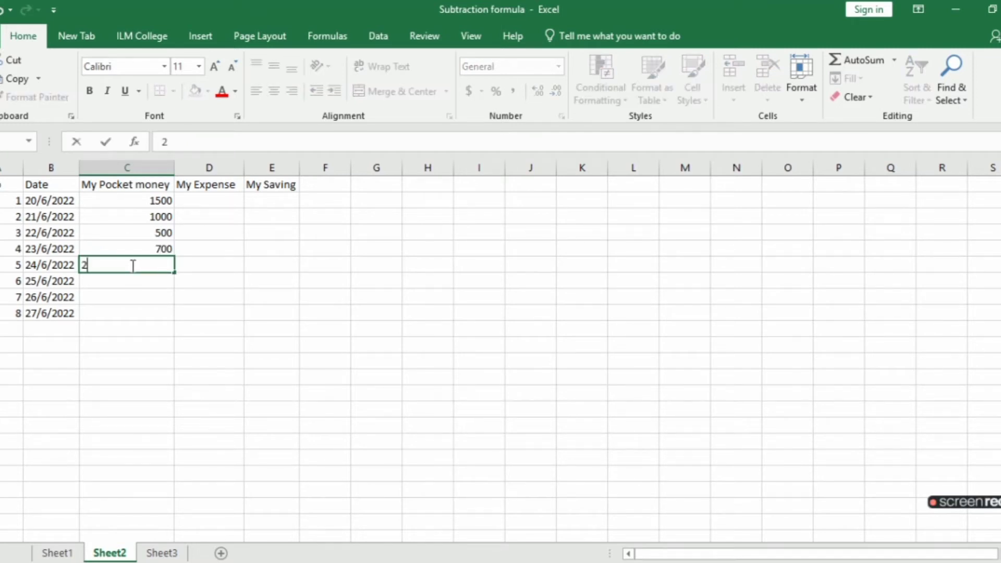
pyautogui.write('000')
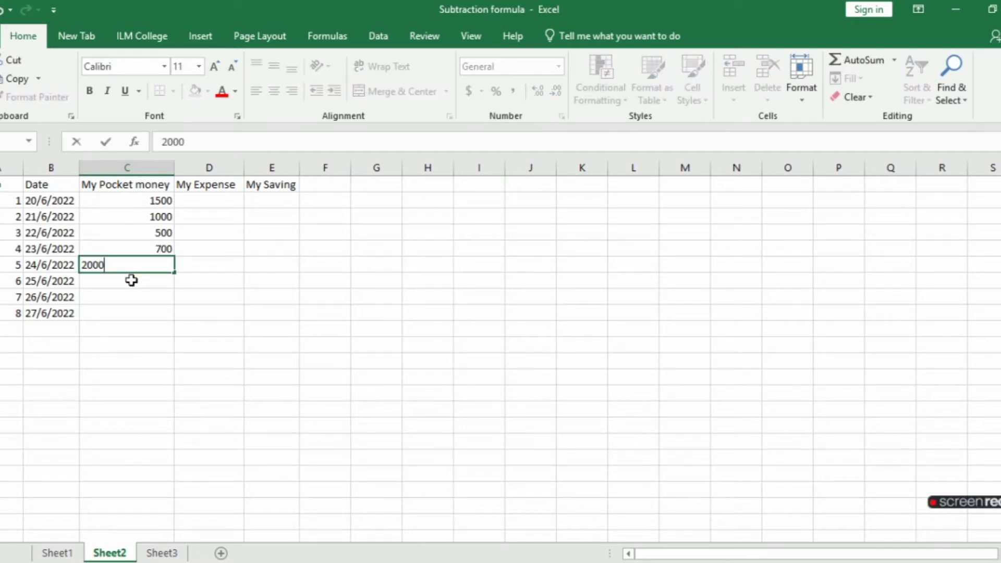
pyautogui.click(132, 281)
pyautogui.write('4')
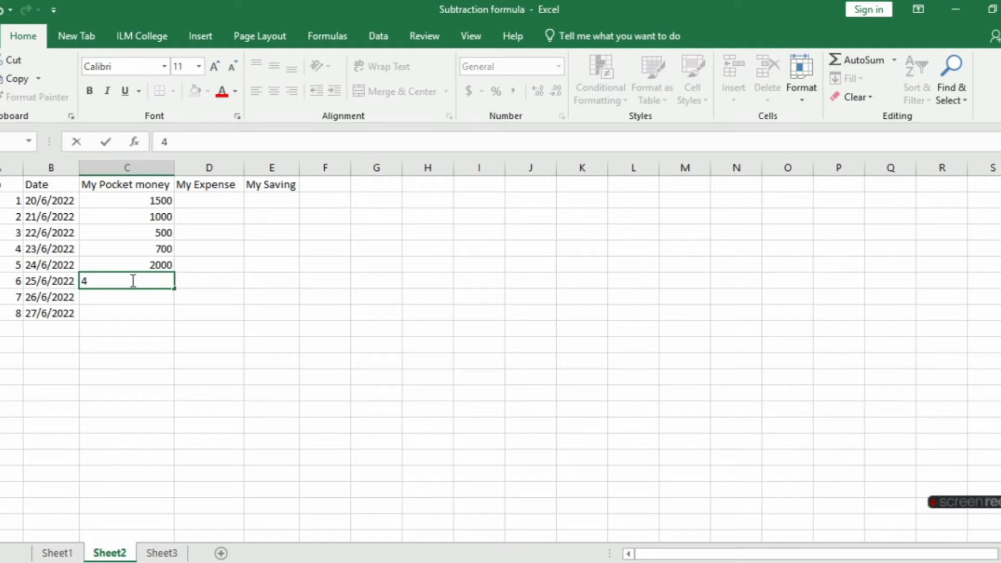
pyautogui.write('00')
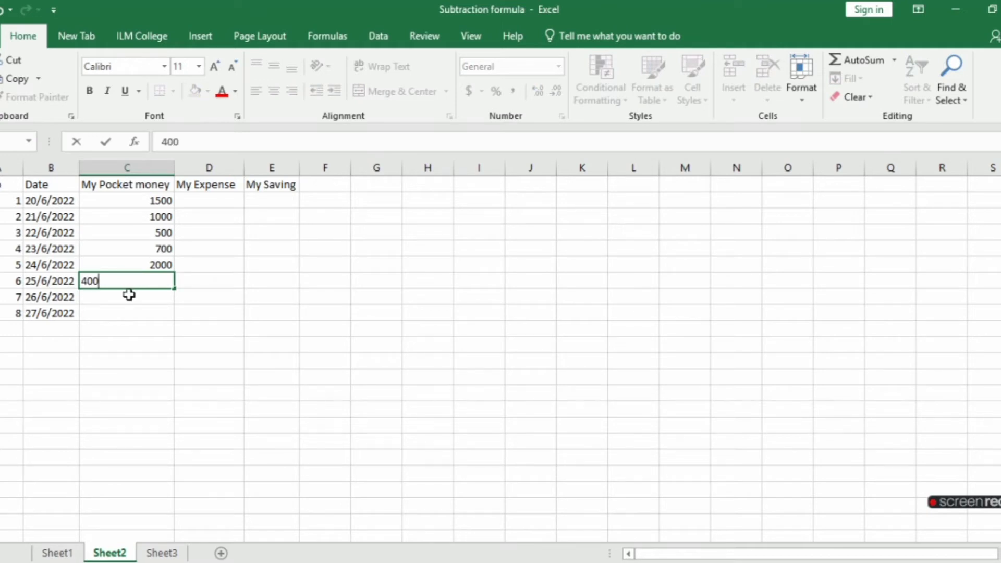
pyautogui.write('0')
pyautogui.click(129, 296)
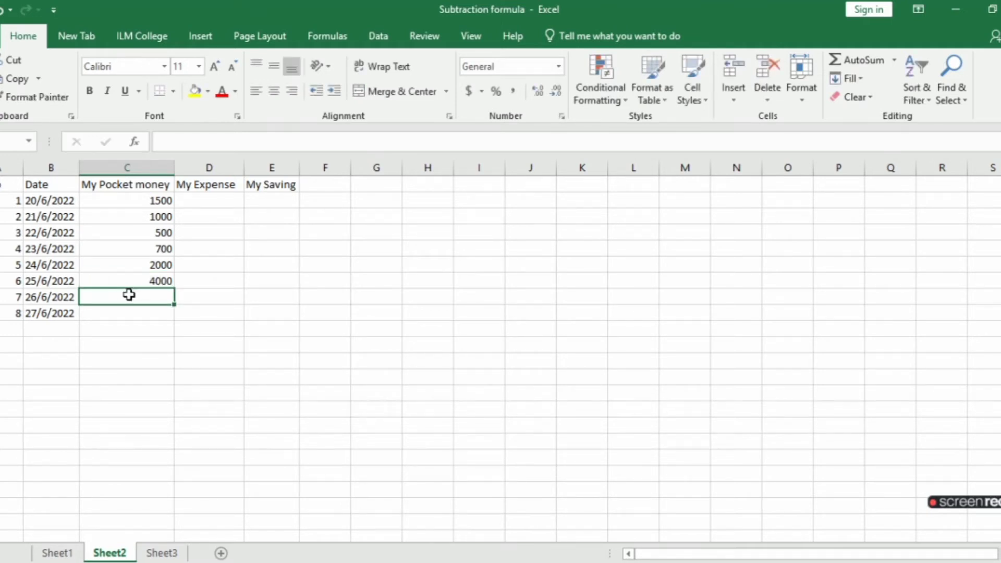
pyautogui.write('3')
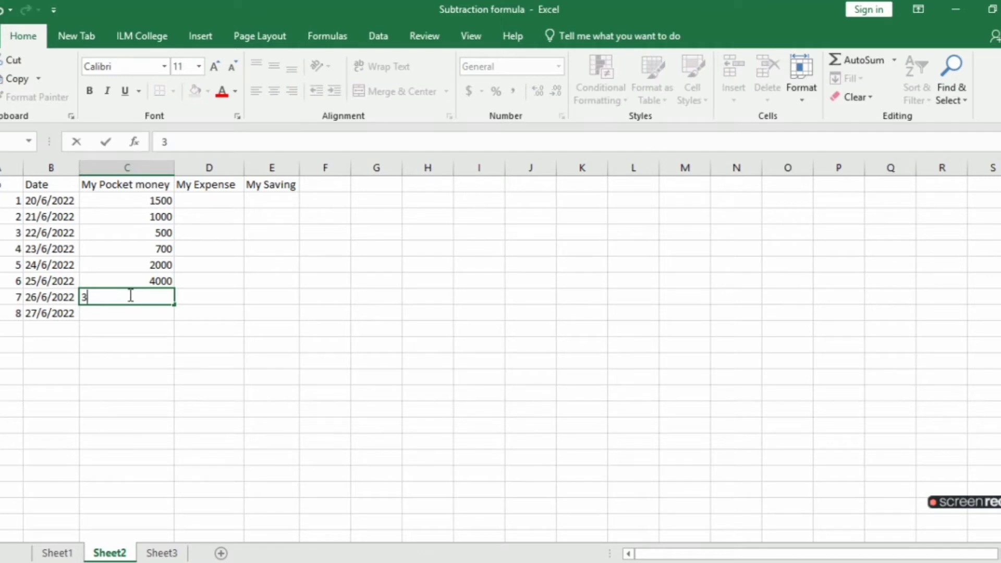
pyautogui.write('600')
pyautogui.click(128, 315)
pyautogui.write('1')
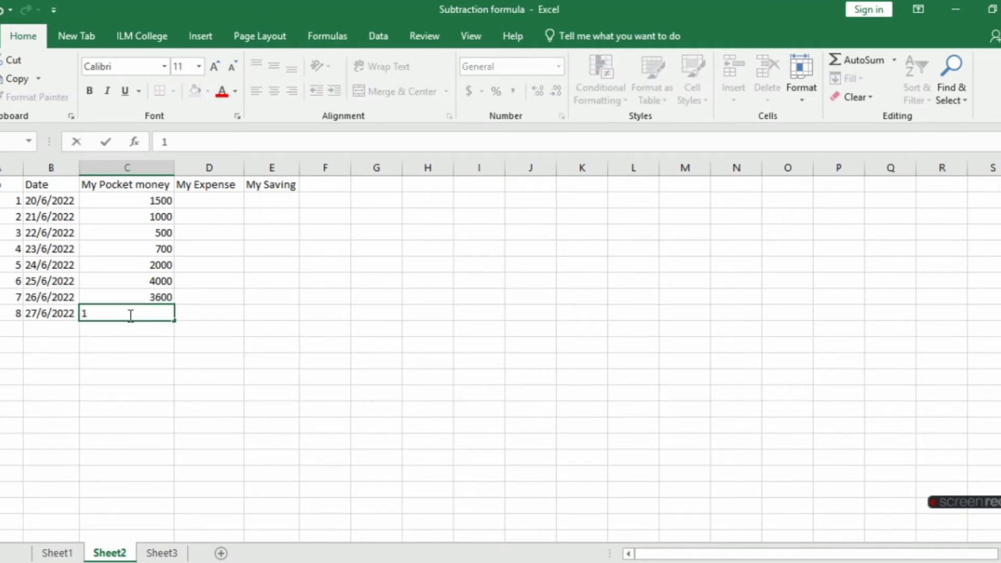
pyautogui.write('00')
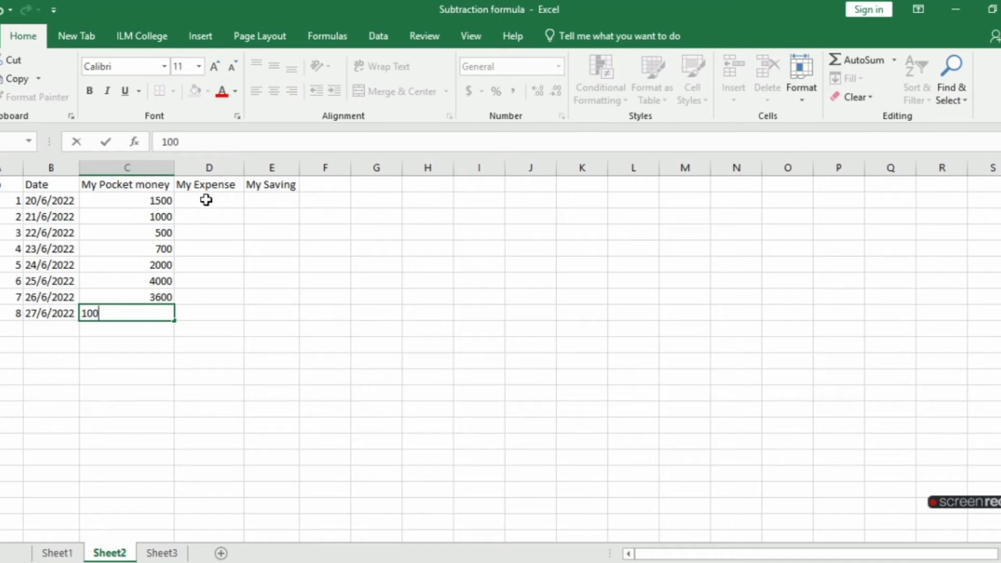
# Step: Enter expenses 800, 500, 400 and 700 for the first four days
pyautogui.click(207, 200)
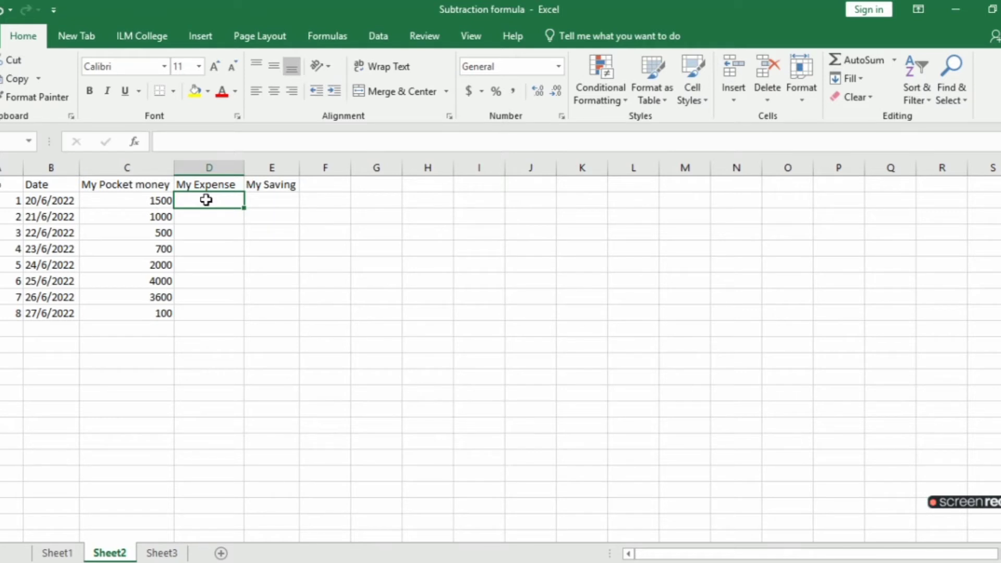
pyautogui.write('800')
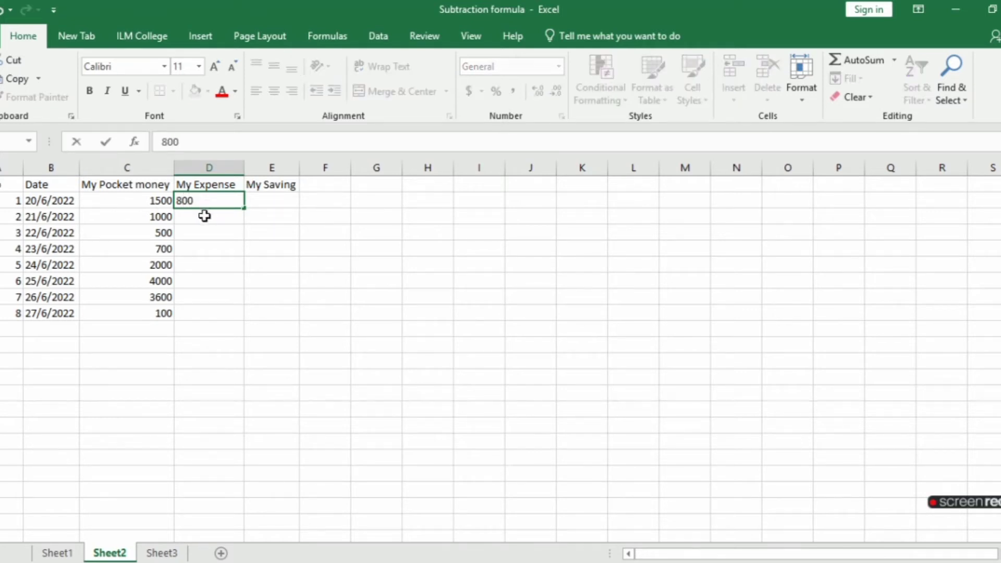
pyautogui.click(205, 216)
pyautogui.write('5')
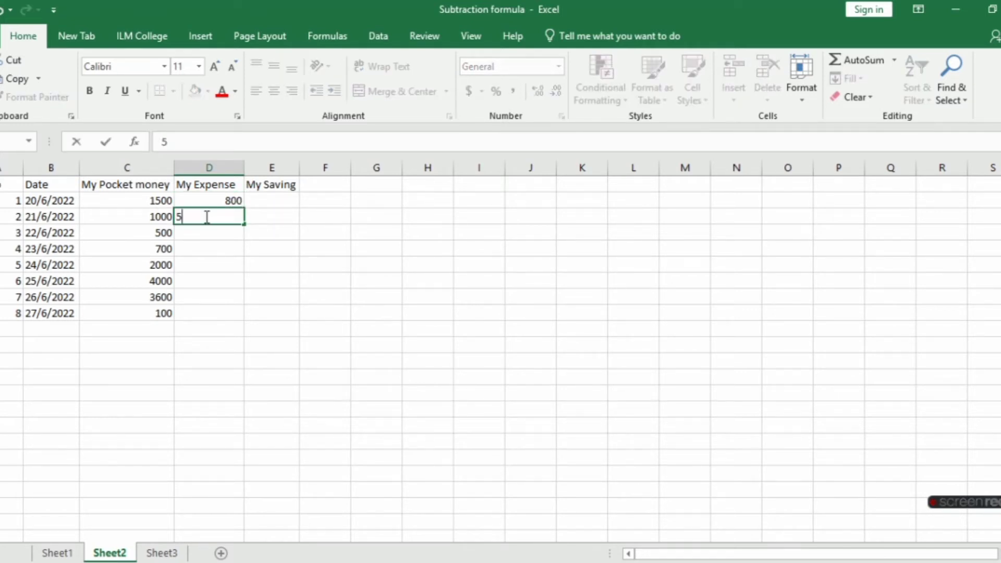
pyautogui.write('000')
pyautogui.press('BackSpace')
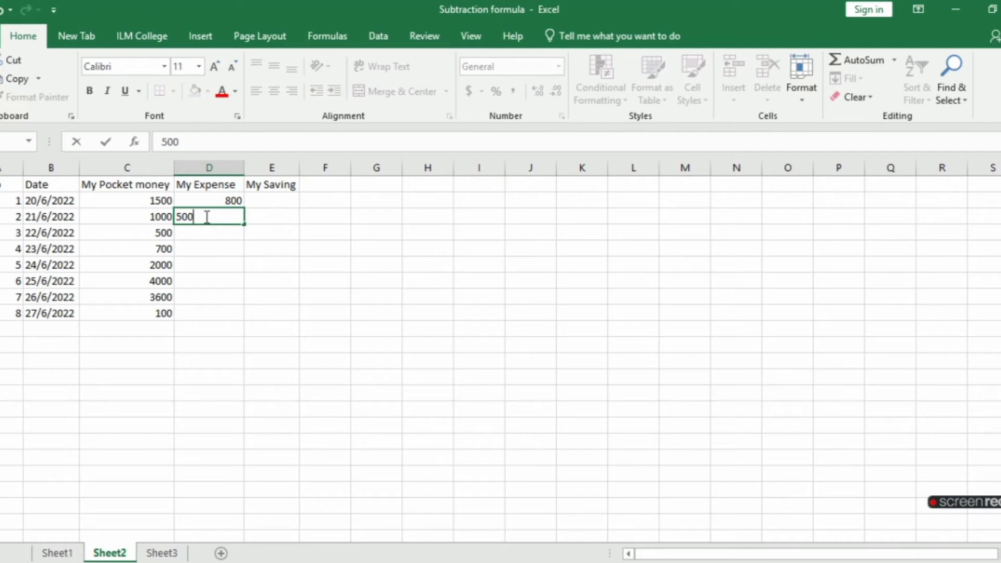
pyautogui.click(207, 233)
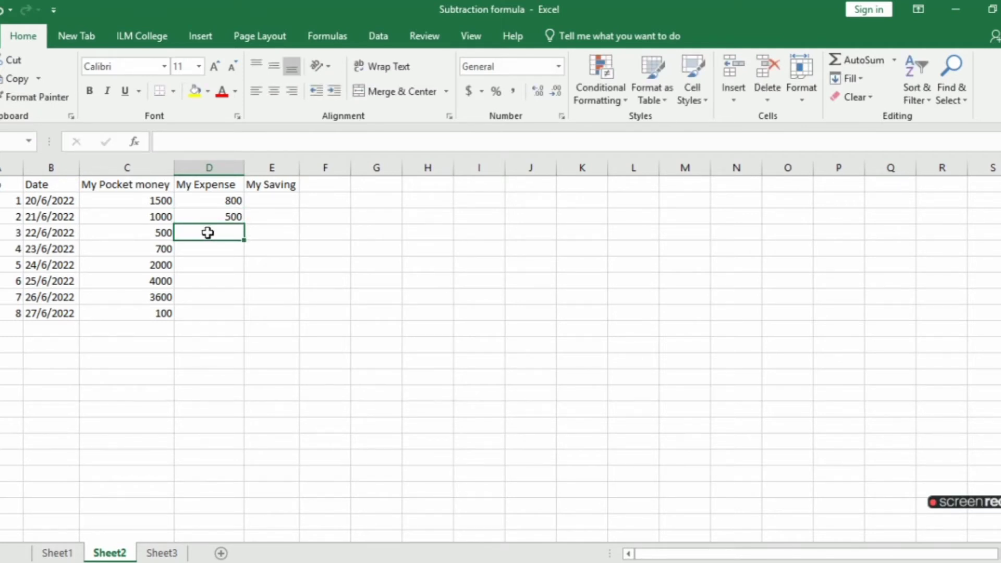
pyautogui.write('400')
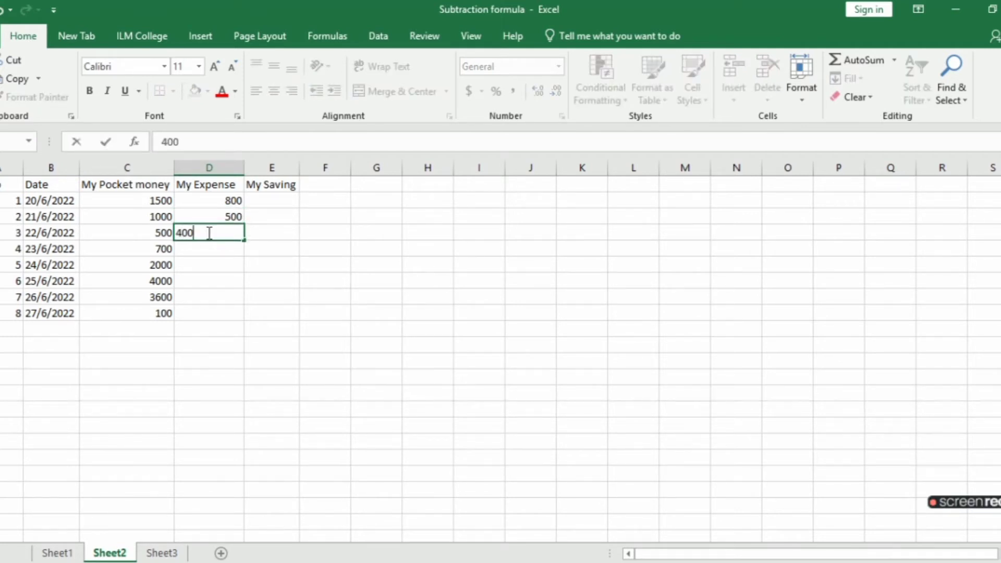
pyautogui.click(209, 246)
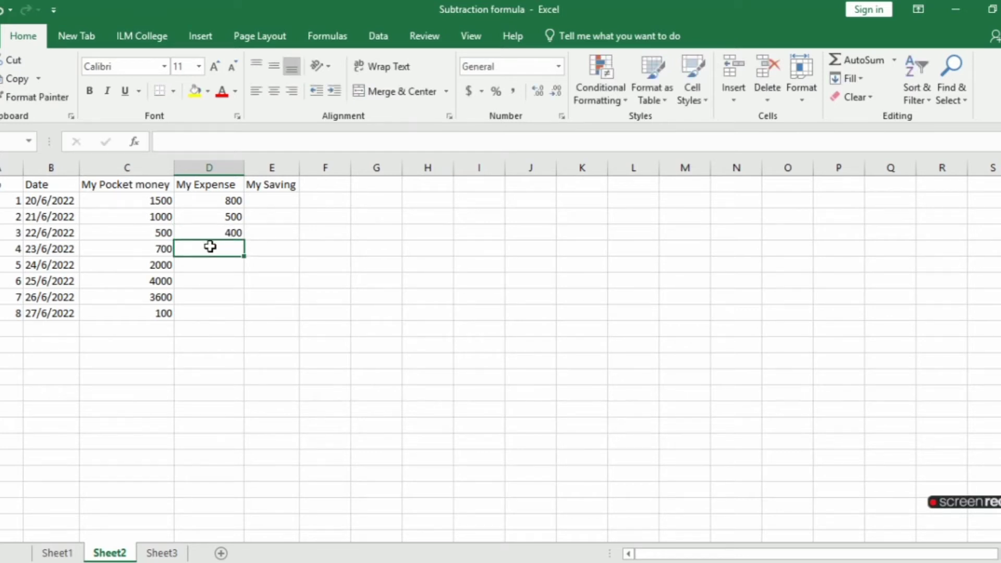
pyautogui.write('700')
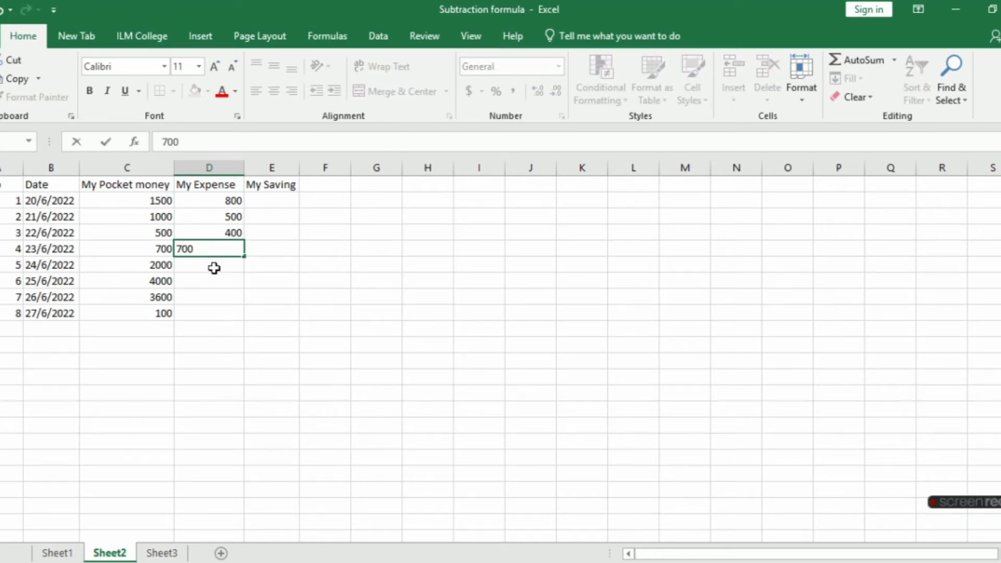
# Step: Enter expenses 1500, 400, 3200 and 100 for the last four days
pyautogui.click(215, 267)
pyautogui.write('1')
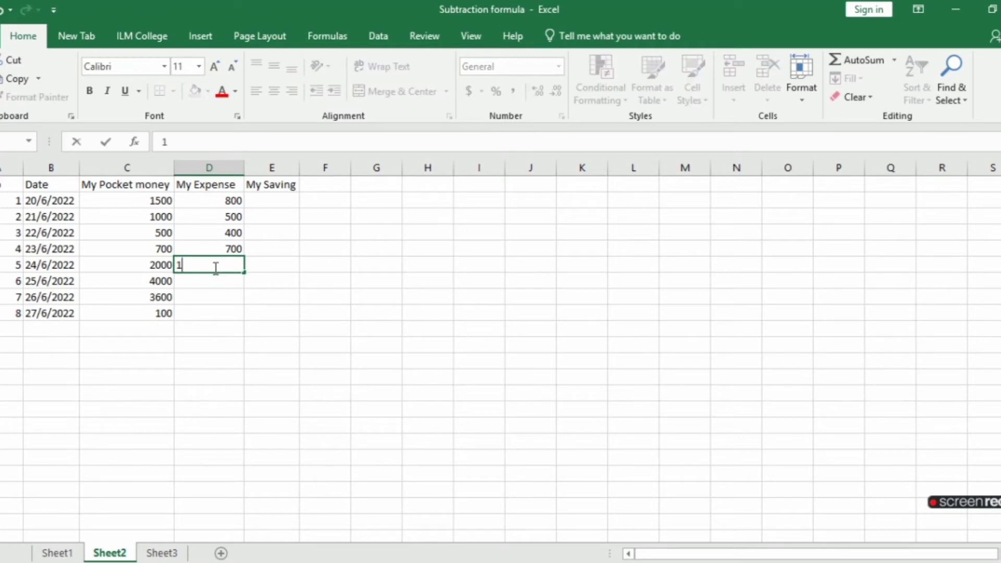
pyautogui.write('500')
pyautogui.click(215, 280)
pyautogui.write('4')
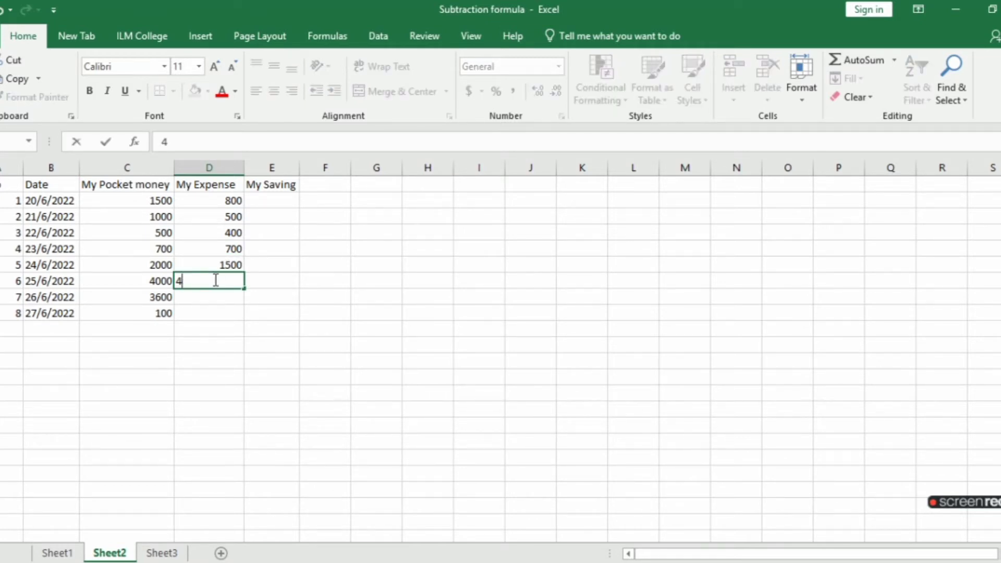
pyautogui.write('00')
pyautogui.click(216, 295)
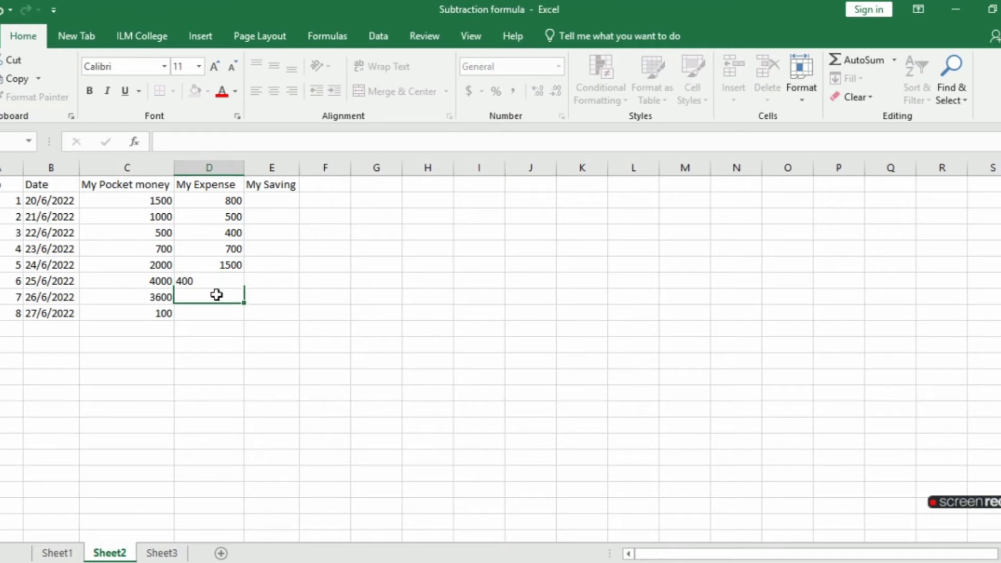
pyautogui.write('3')
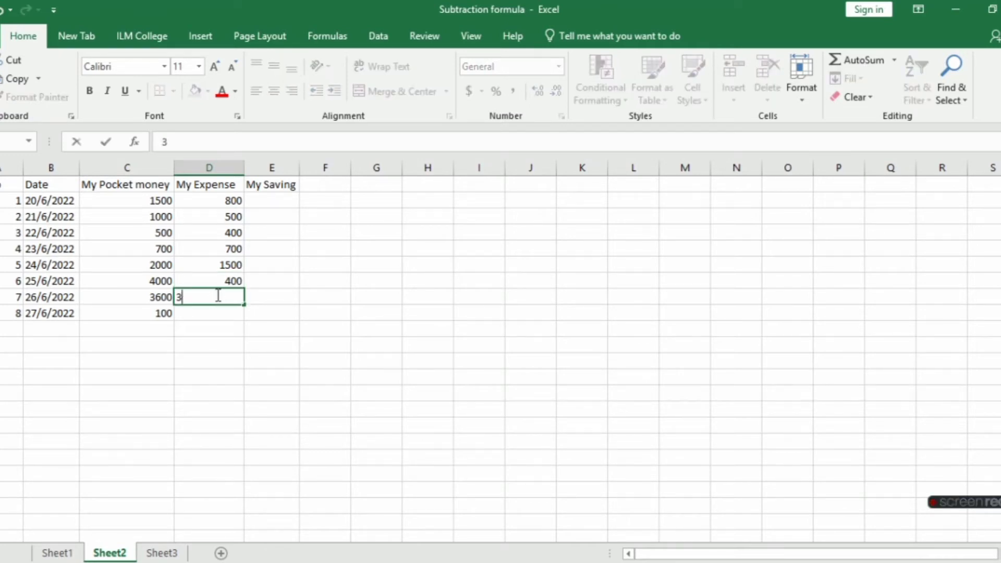
pyautogui.write('2')
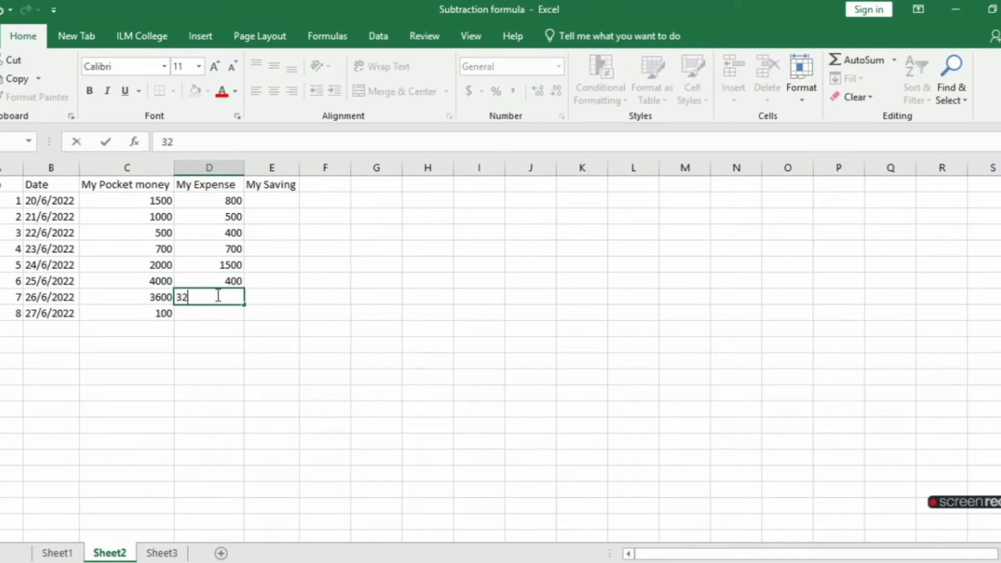
pyautogui.write('00')
pyautogui.press('Return')
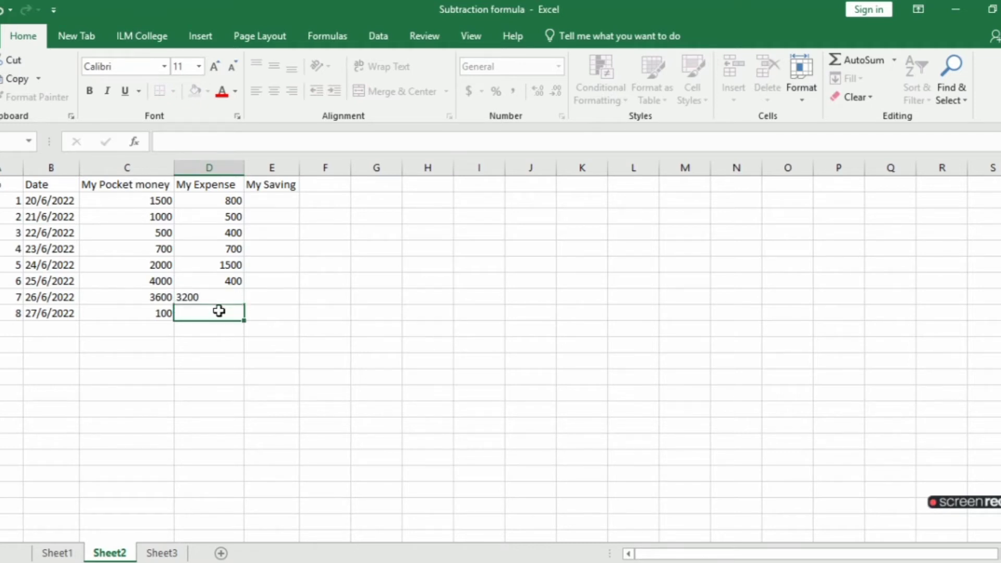
pyautogui.write('1')
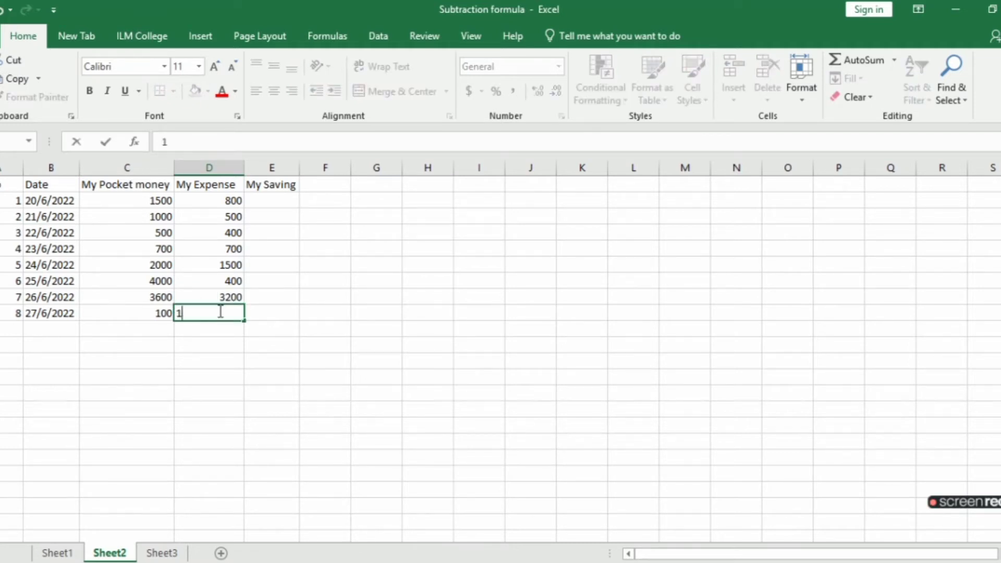
pyautogui.write('00')
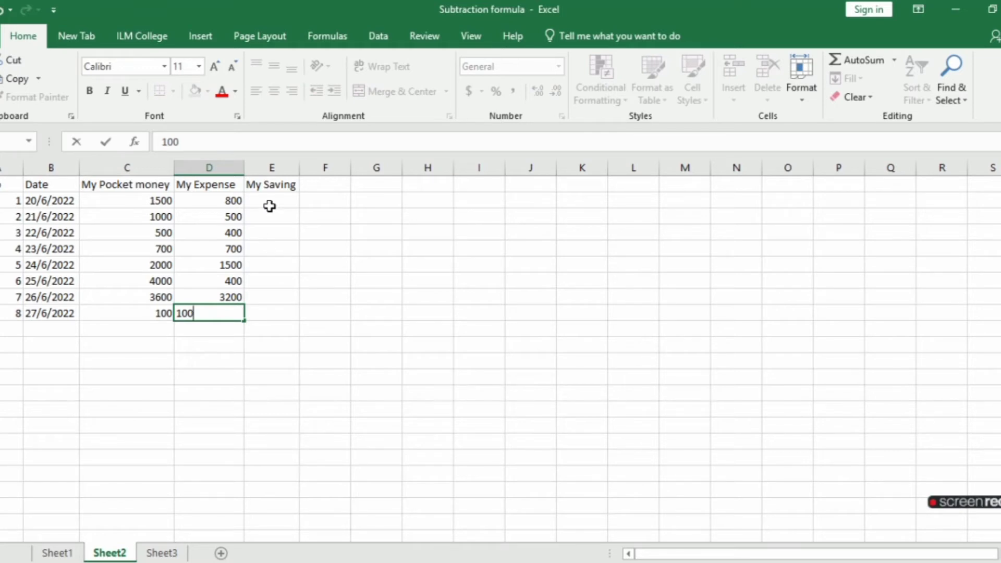
pyautogui.click(271, 201)
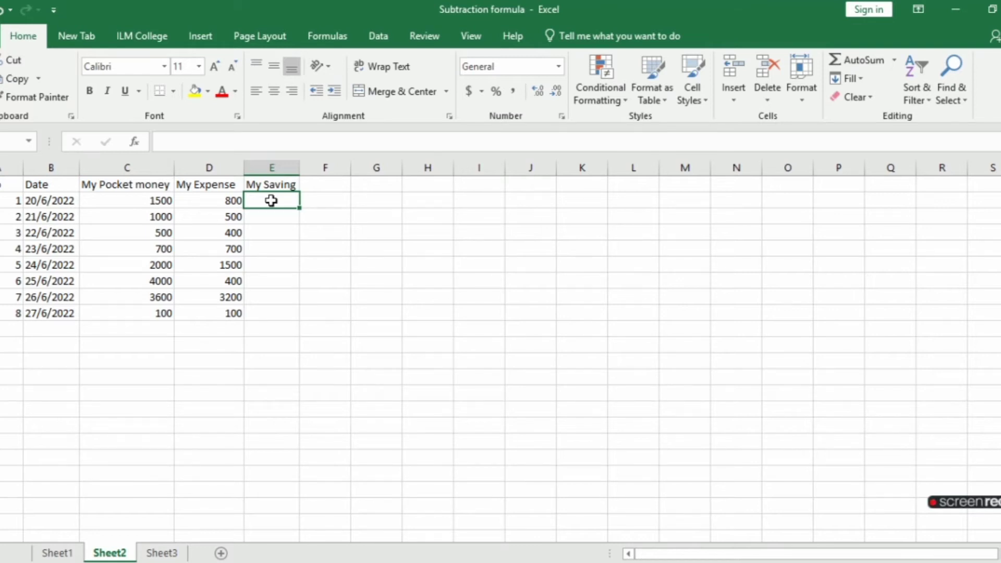
# Step: Enter =C2-D2 in E2 so the first saving shows 700
pyautogui.write('=')
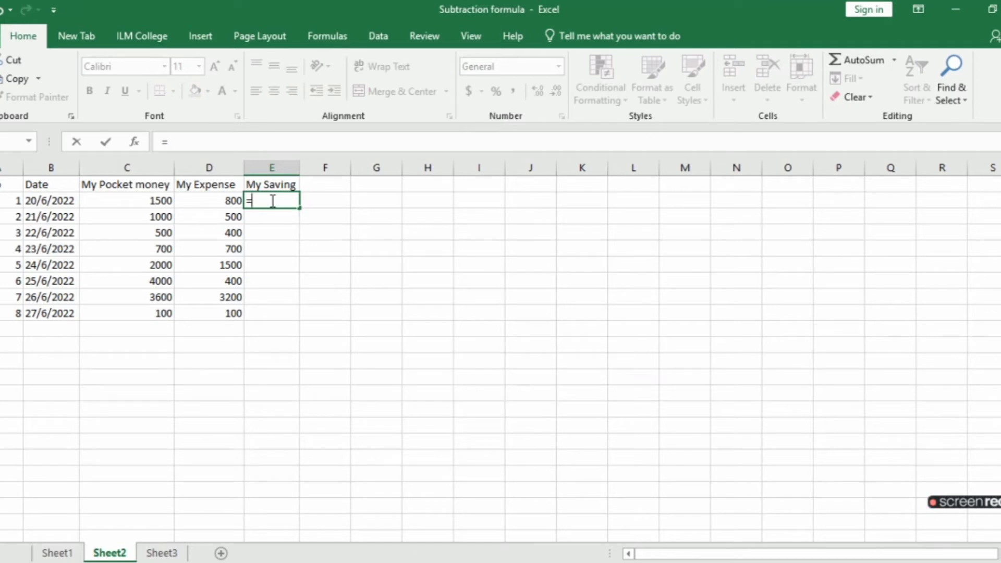
pyautogui.write('c2')
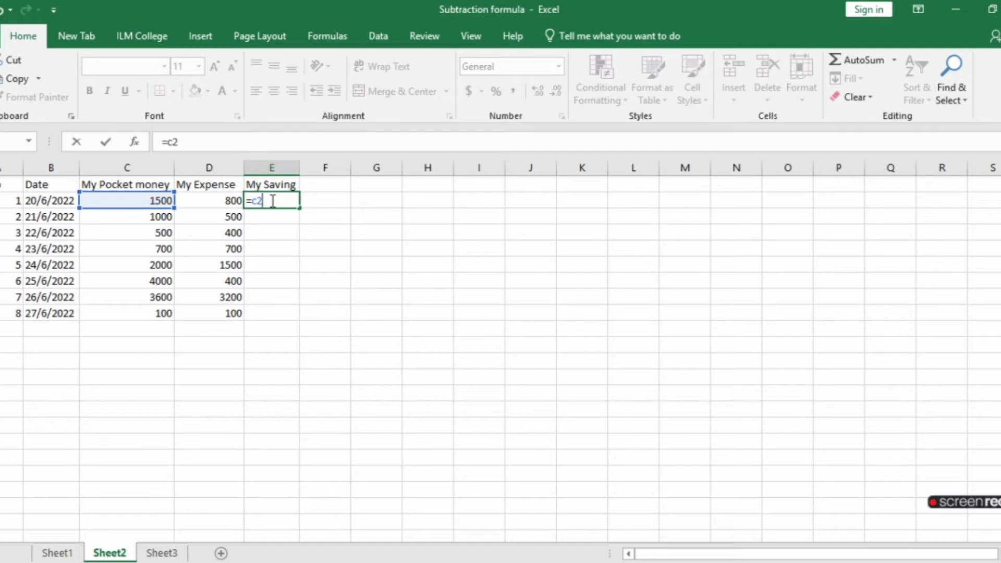
pyautogui.write('-')
pyautogui.write('d')
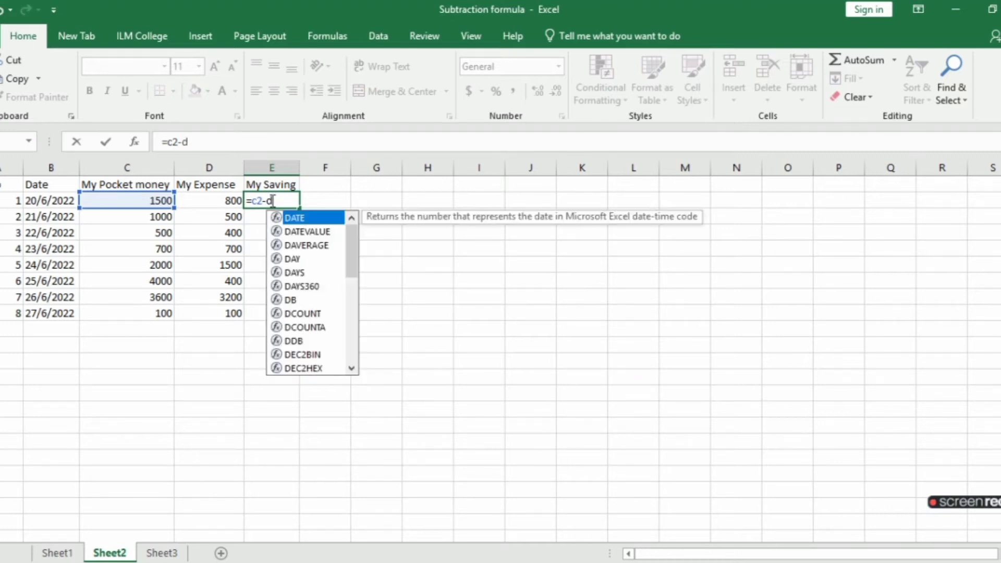
pyautogui.write('2')
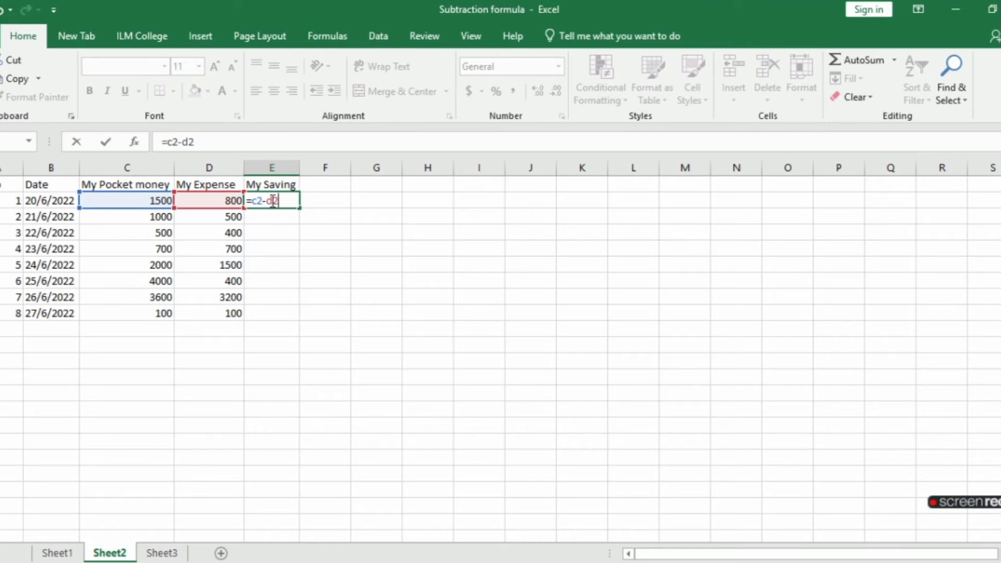
pyautogui.press('Return')
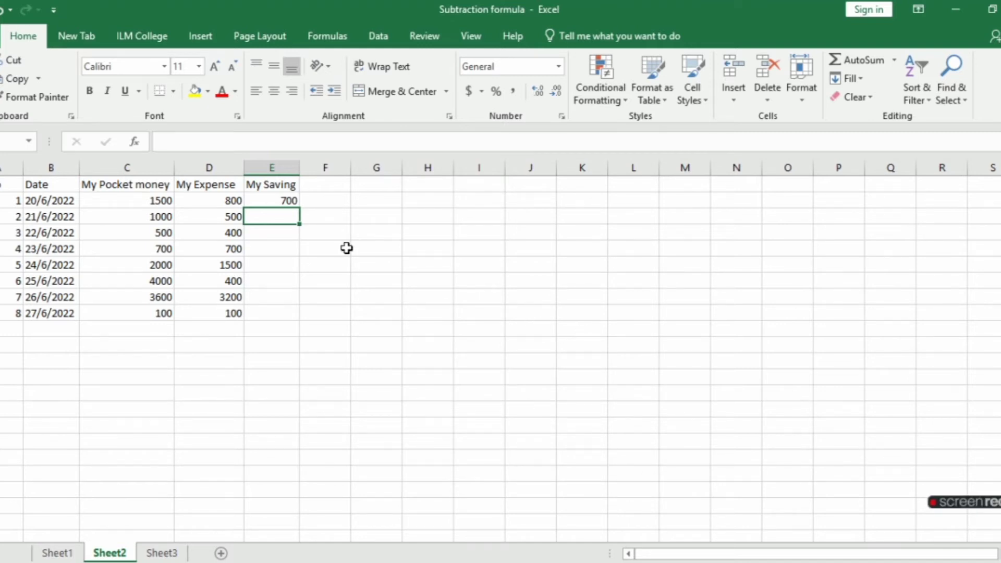
pyautogui.click(287, 200)
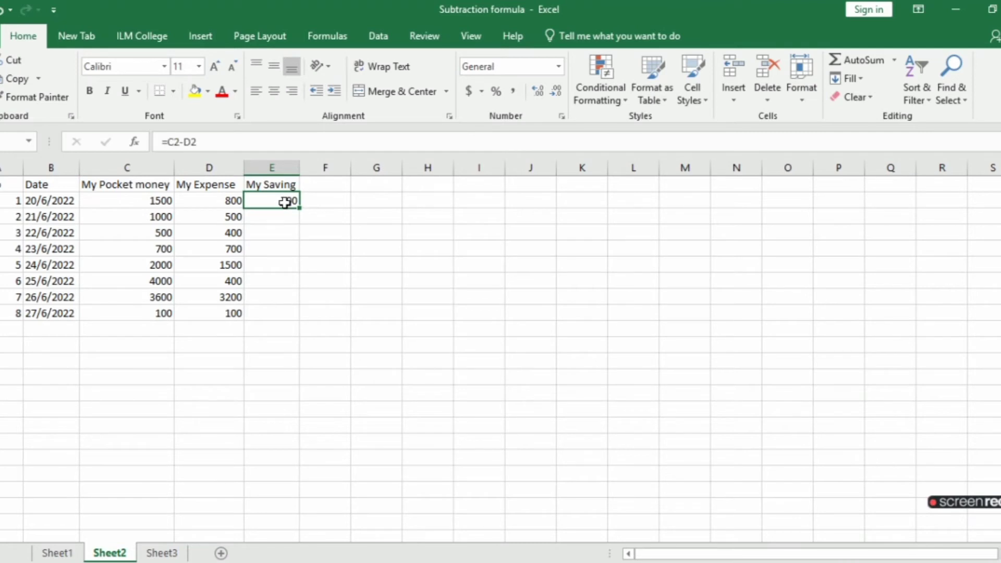
pyautogui.doubleClick(286, 202)
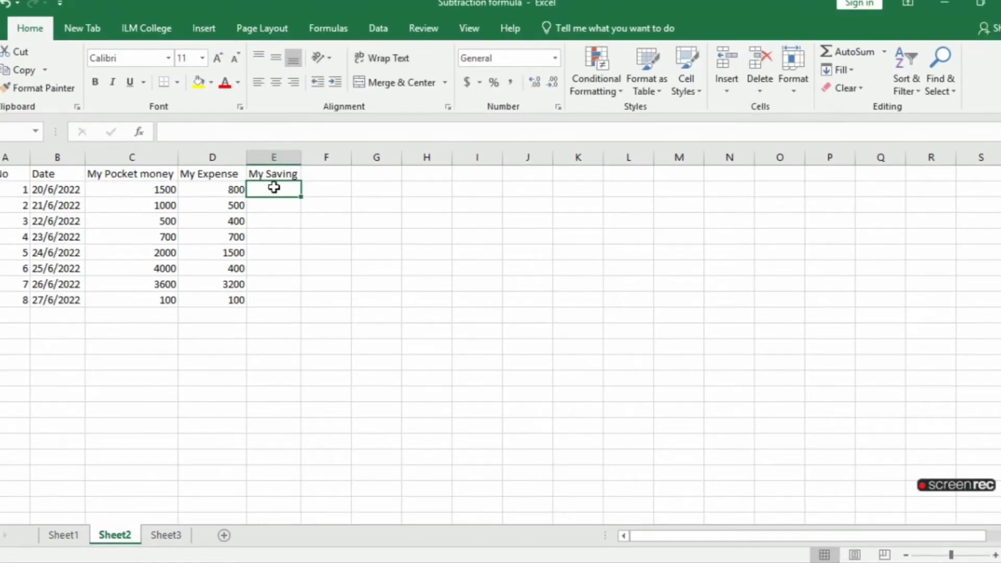
pyautogui.write('=')
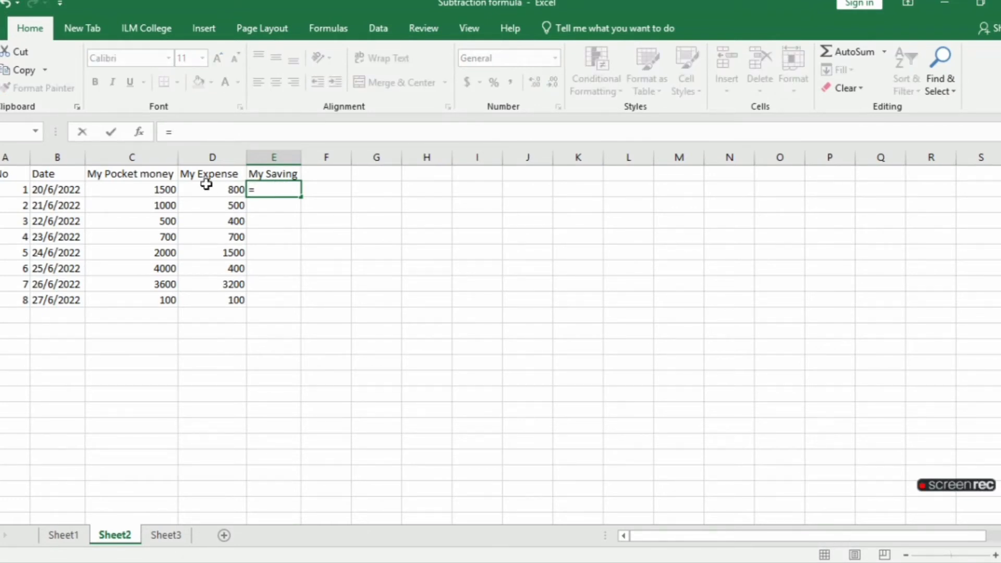
pyautogui.click(163, 189)
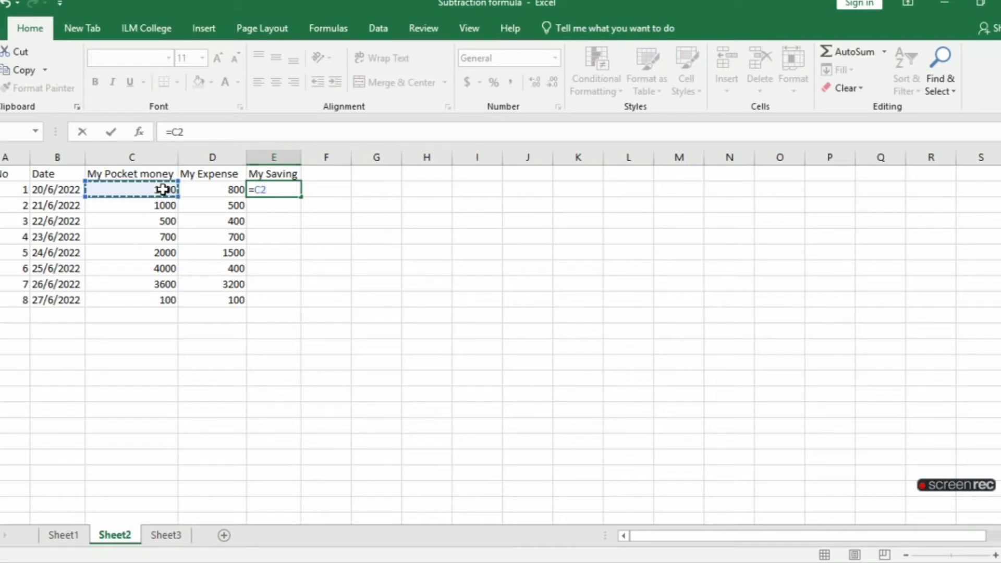
pyautogui.write('-')
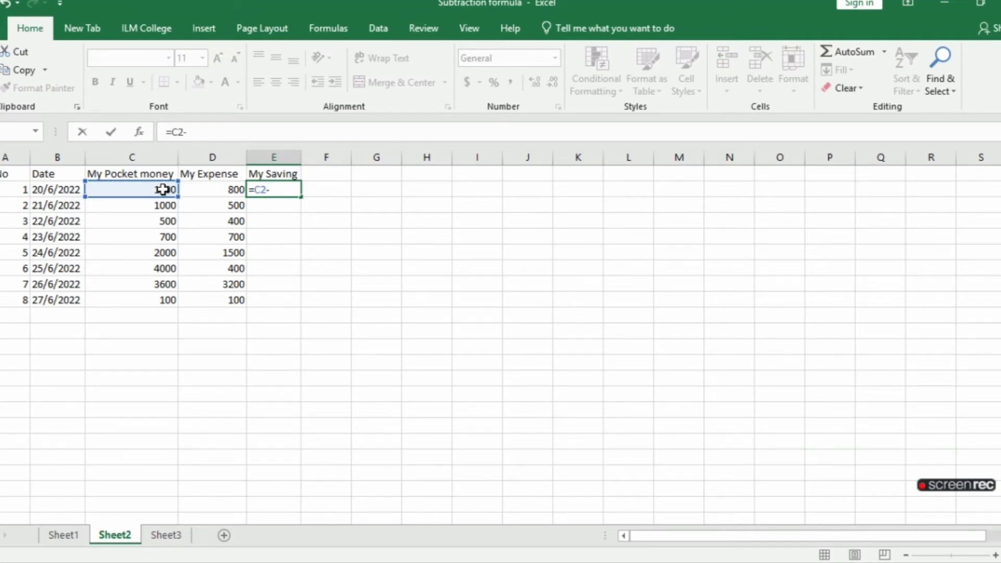
pyautogui.click(216, 188)
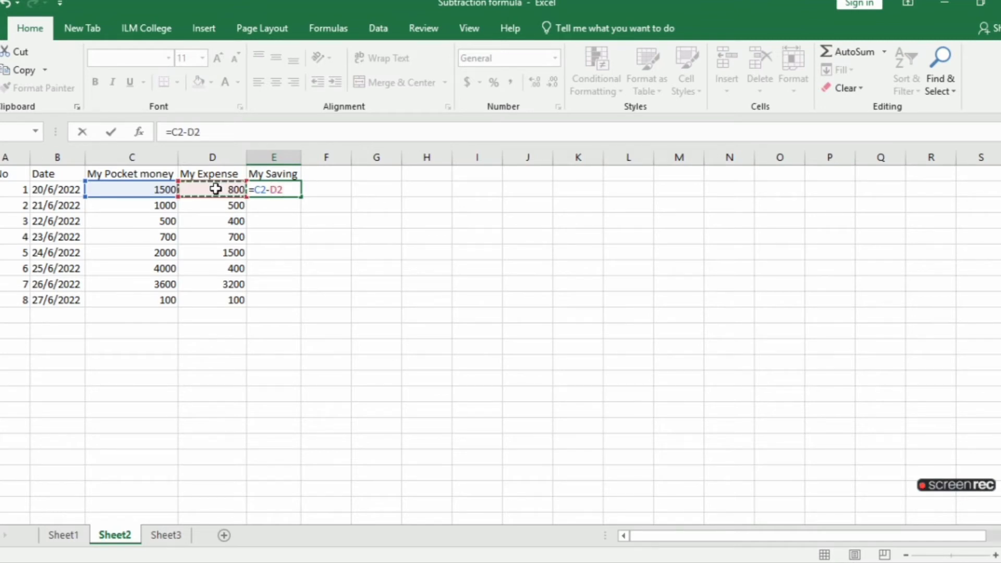
pyautogui.press('Return')
pyautogui.click(284, 188)
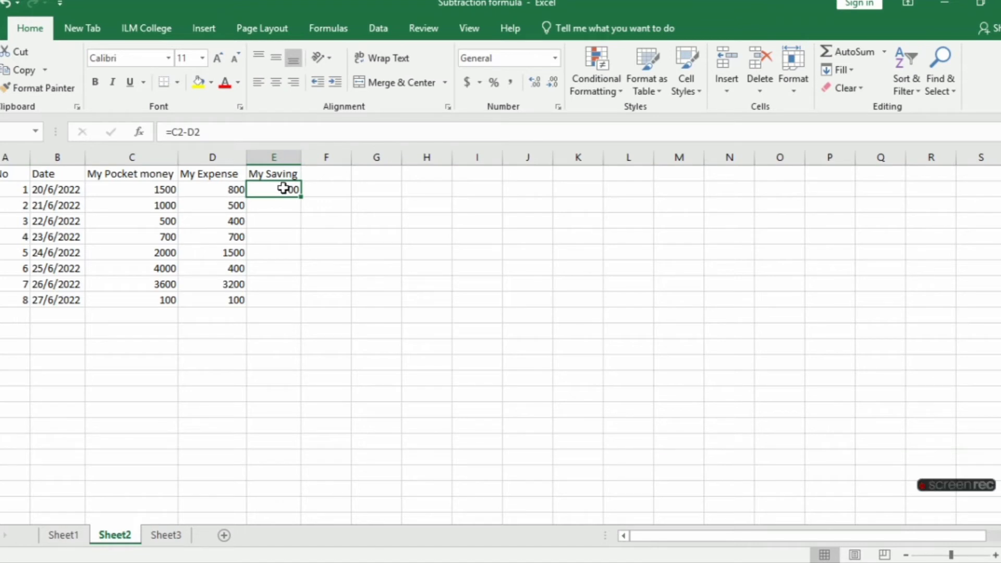
# Step: Fill E2's saving formula down through all eight days, then select E1:E9 with its heading
pyautogui.moveTo(302, 196); pyautogui.dragTo(310, 313)
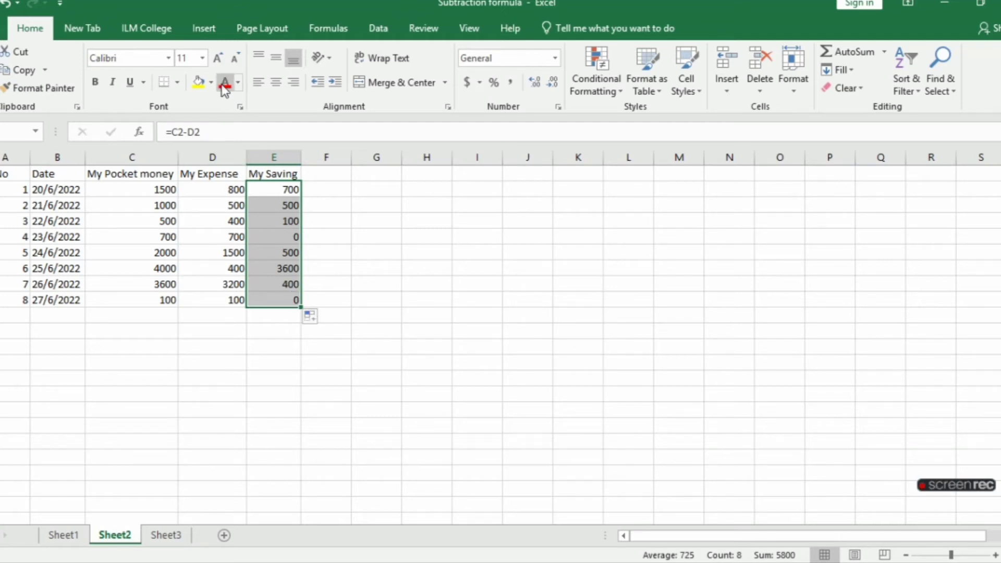
pyautogui.moveTo(287, 173); pyautogui.dragTo(298, 300)
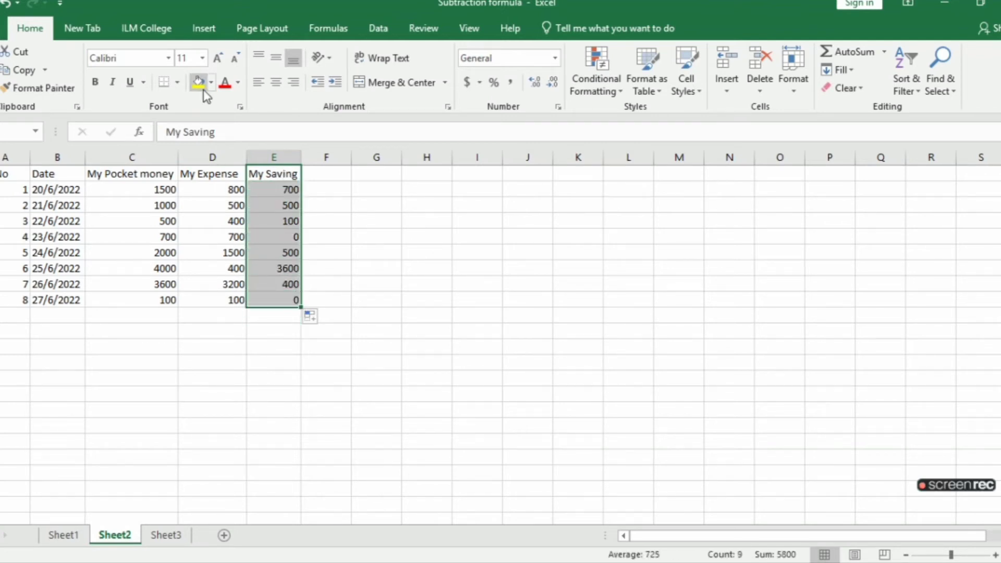
# Step: Give the selected My Saving cells E1:E9 red font and a blue fill
pyautogui.click(224, 85)
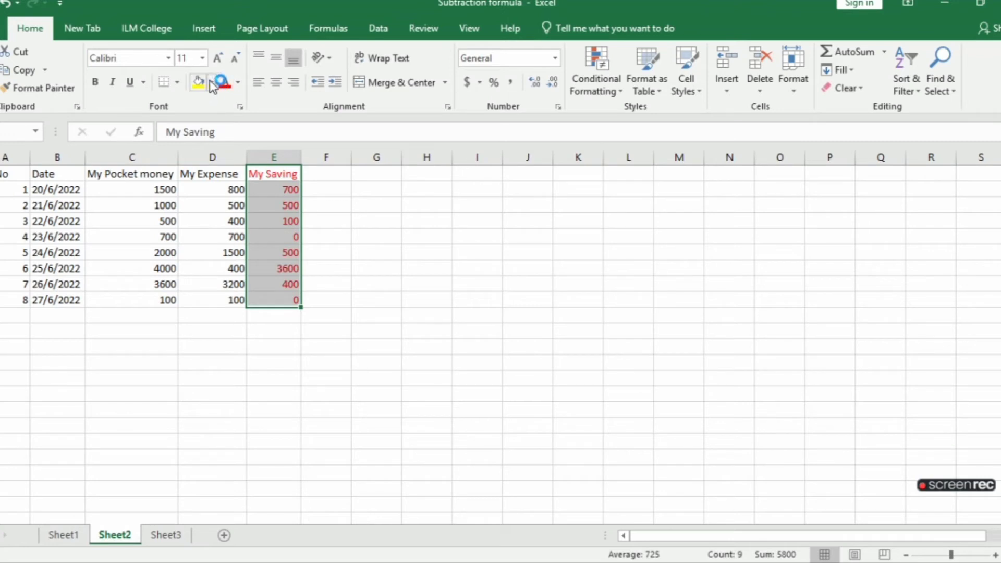
pyautogui.click(211, 83)
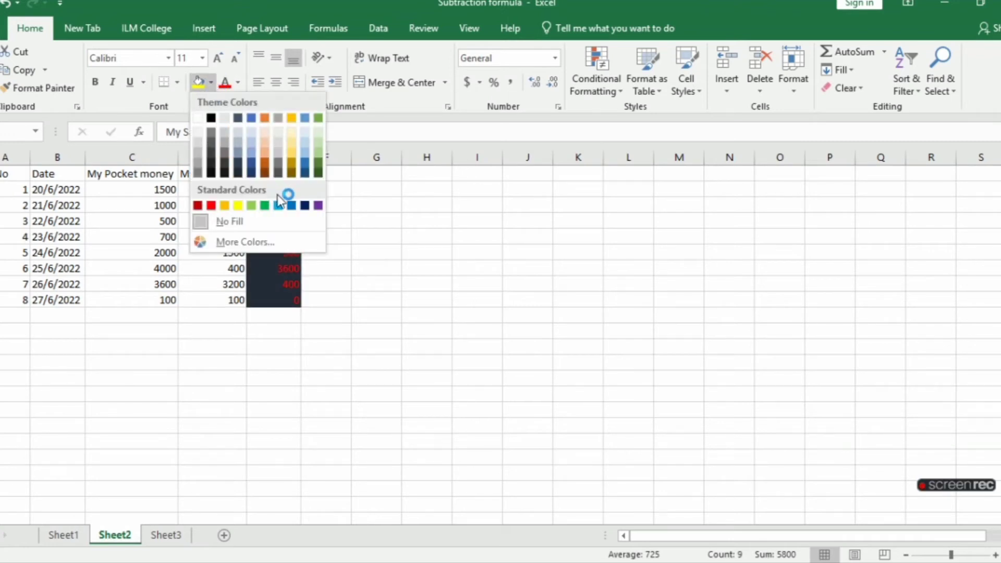
pyautogui.click(282, 208)
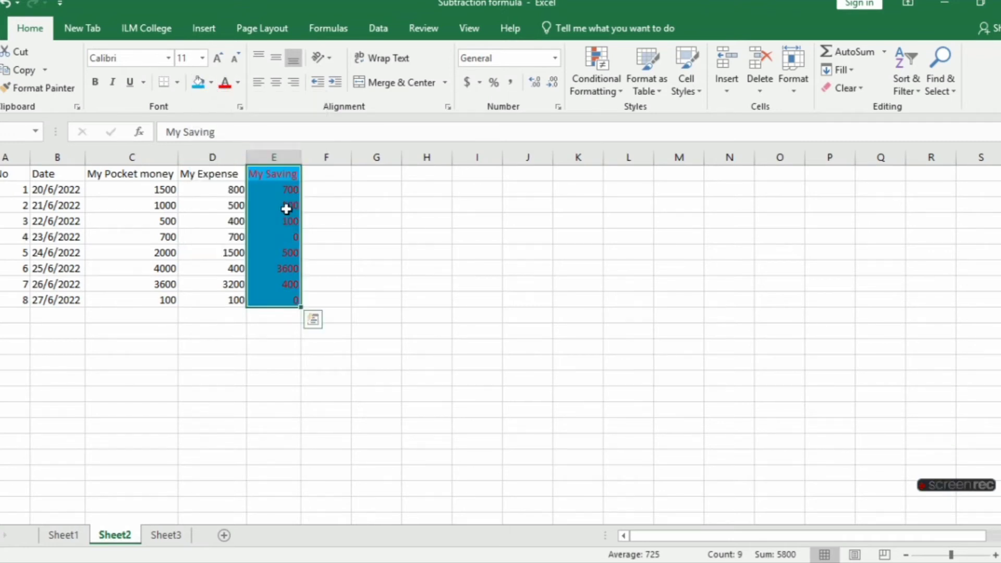
pyautogui.click(324, 228)
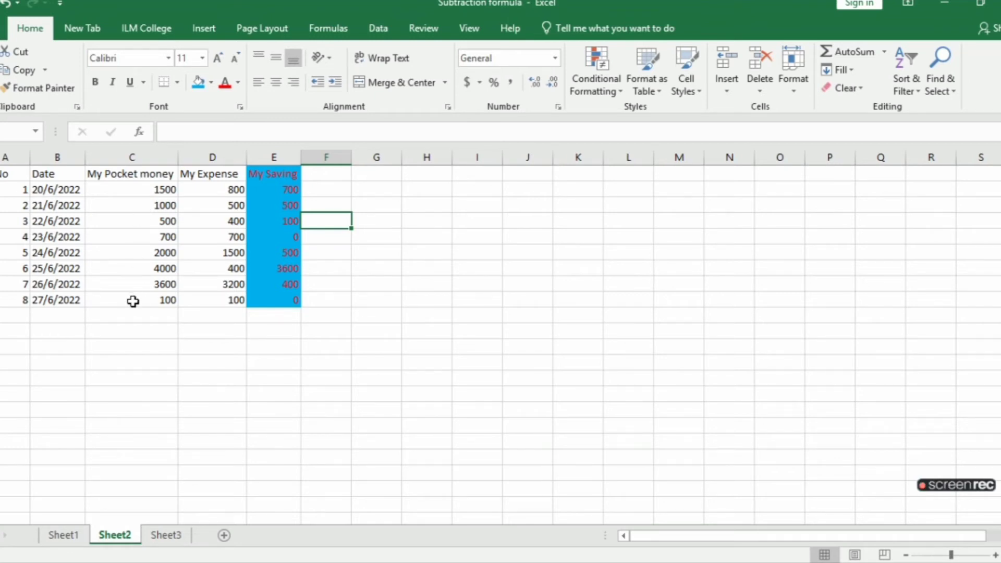
# Step: Enter =SUM(C2:C9) in C10 to total the pocket money as 13400
pyautogui.click(116, 321)
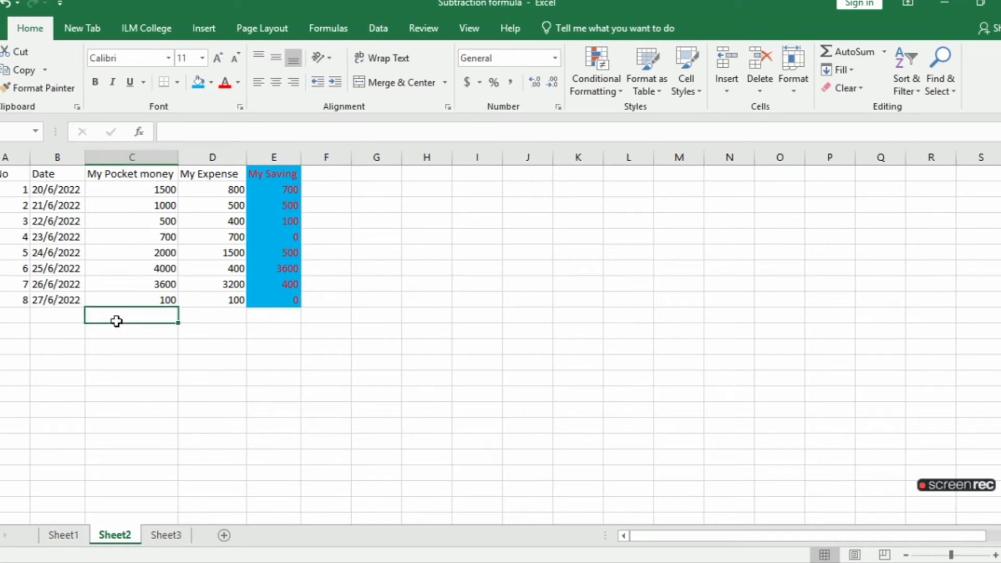
pyautogui.write('=')
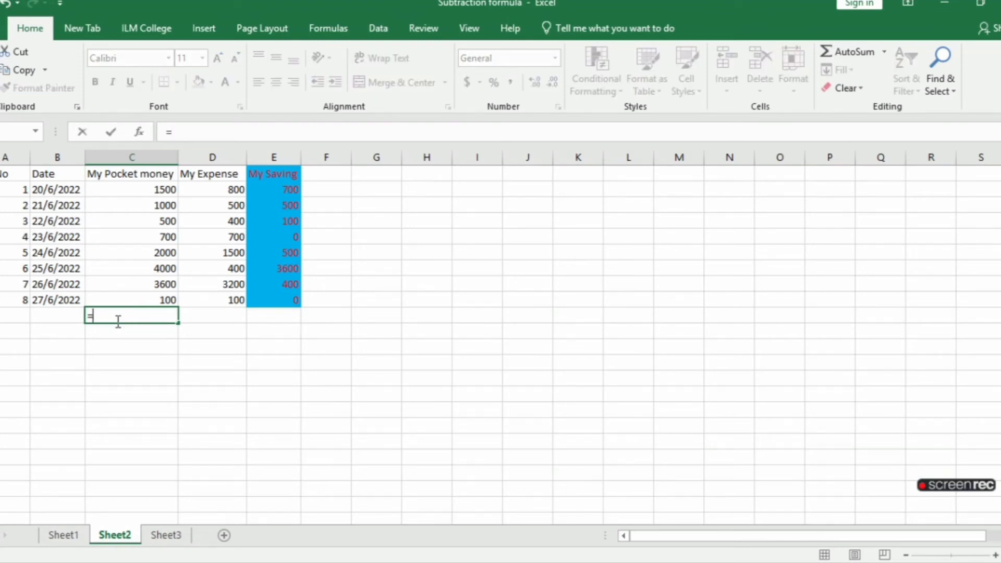
pyautogui.write('sum')
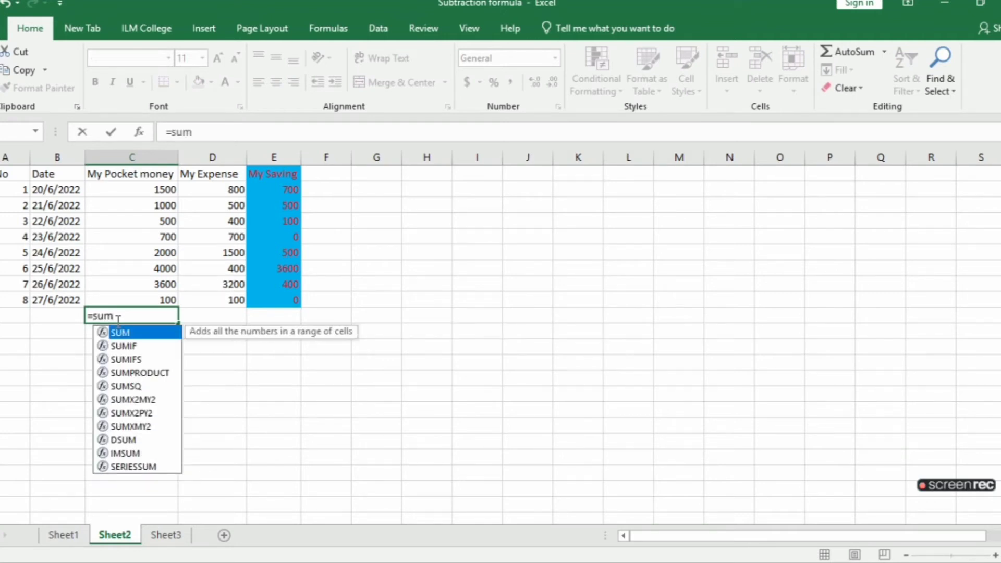
pyautogui.doubleClick(124, 333)
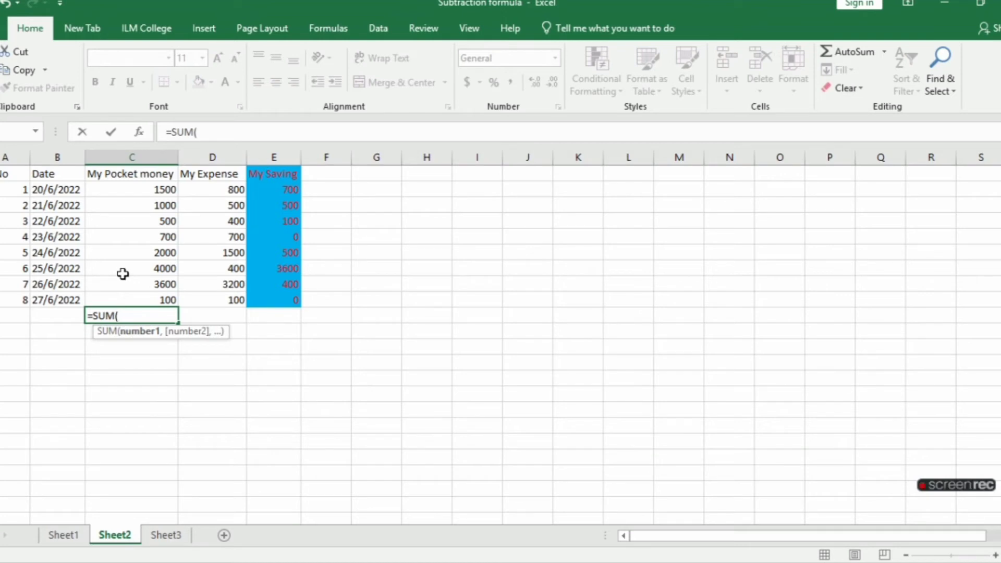
pyautogui.write('c')
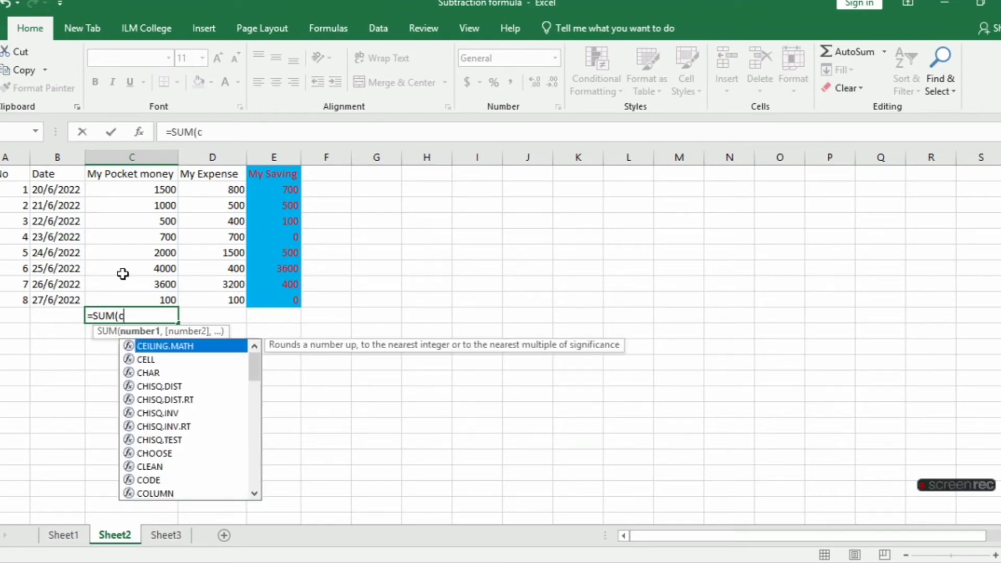
pyautogui.write('2:')
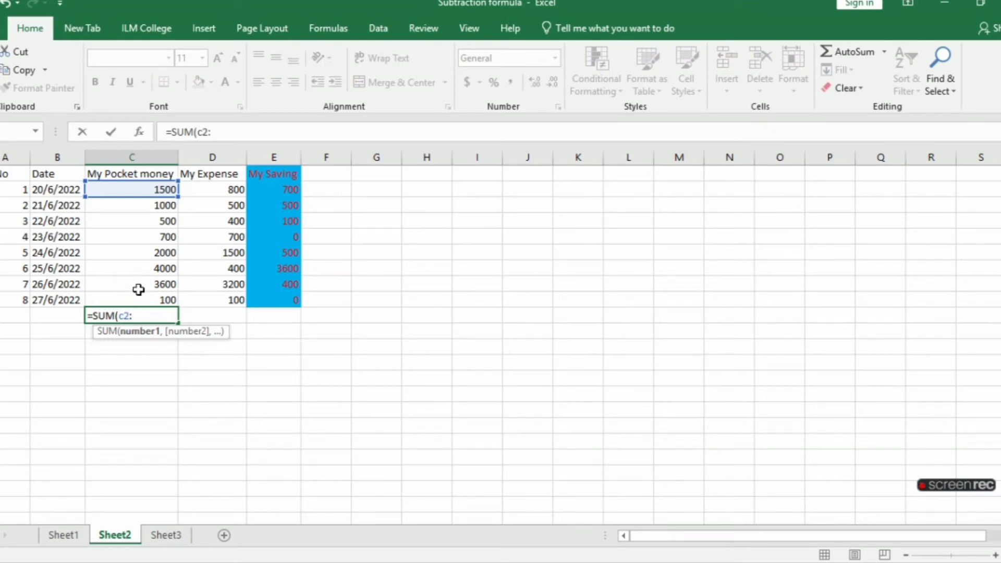
pyautogui.write('c9')
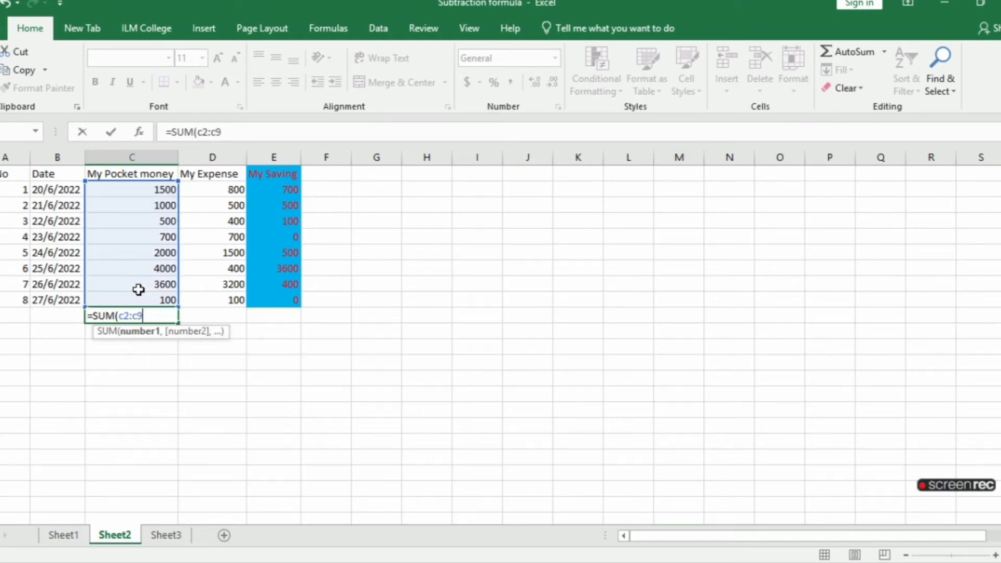
pyautogui.write(')')
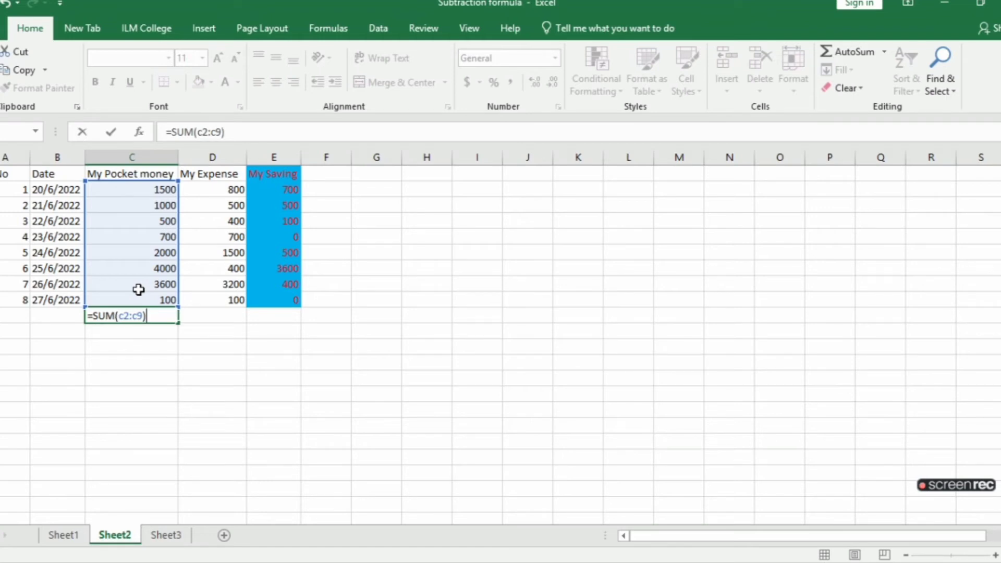
pyautogui.press('Return')
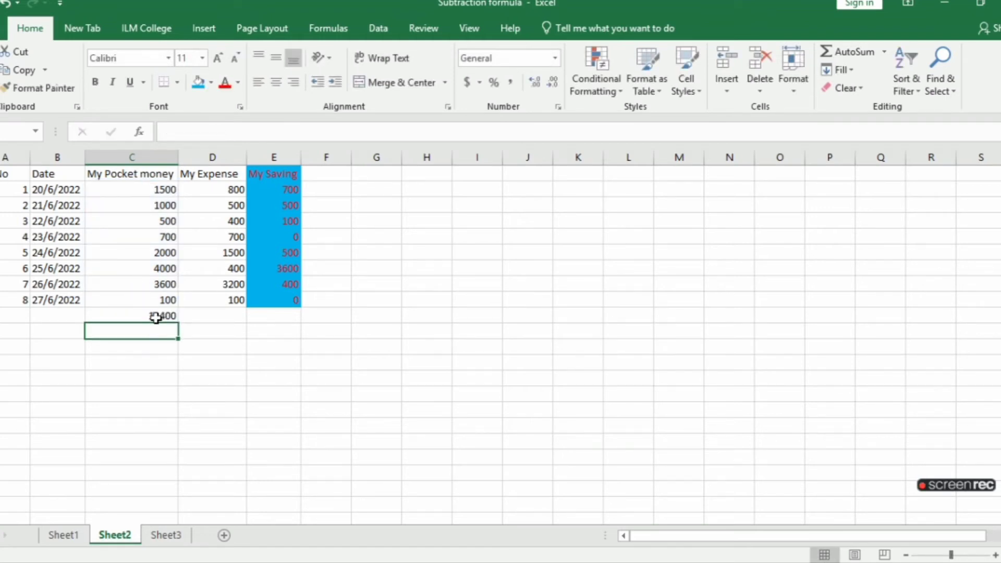
# Step: Fill the C10 total yellow and copy it into D10 for a 7600 expense total
pyautogui.click(156, 316)
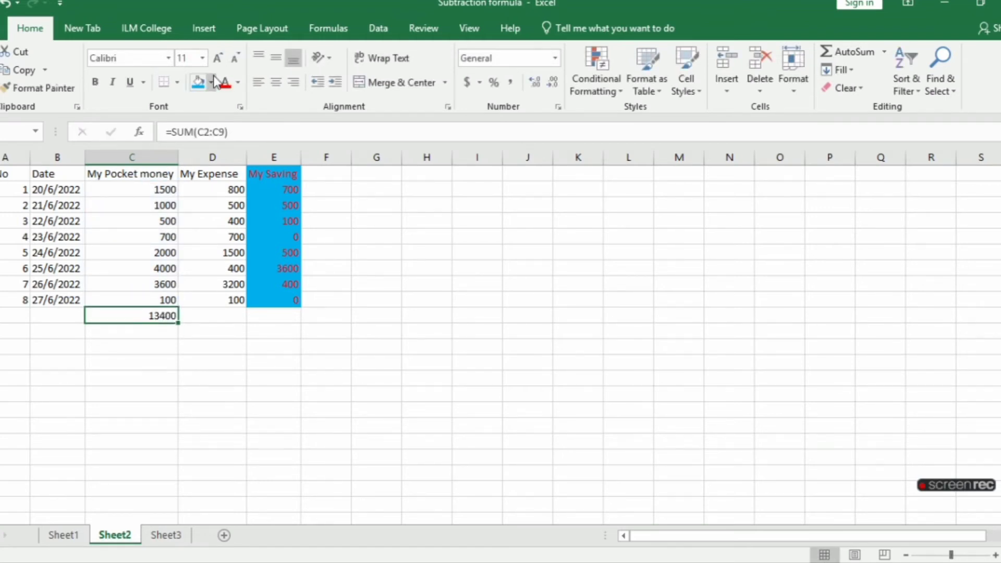
pyautogui.click(212, 81)
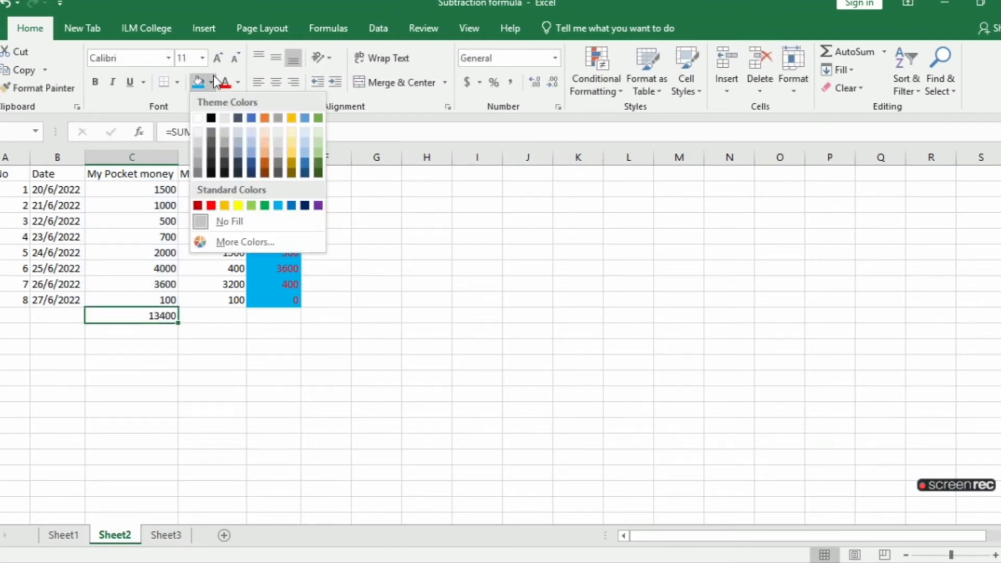
pyautogui.click(243, 207)
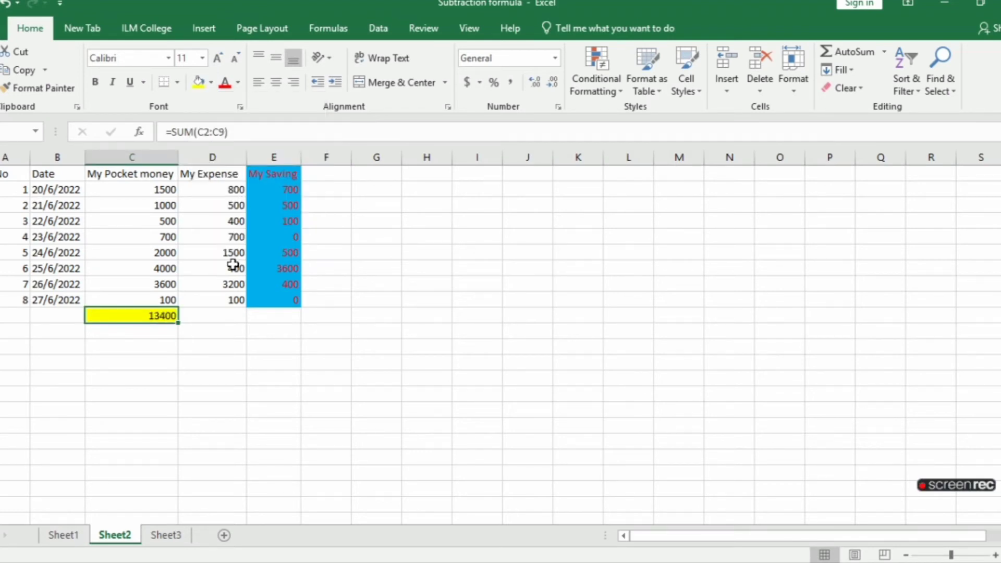
pyautogui.click(213, 316)
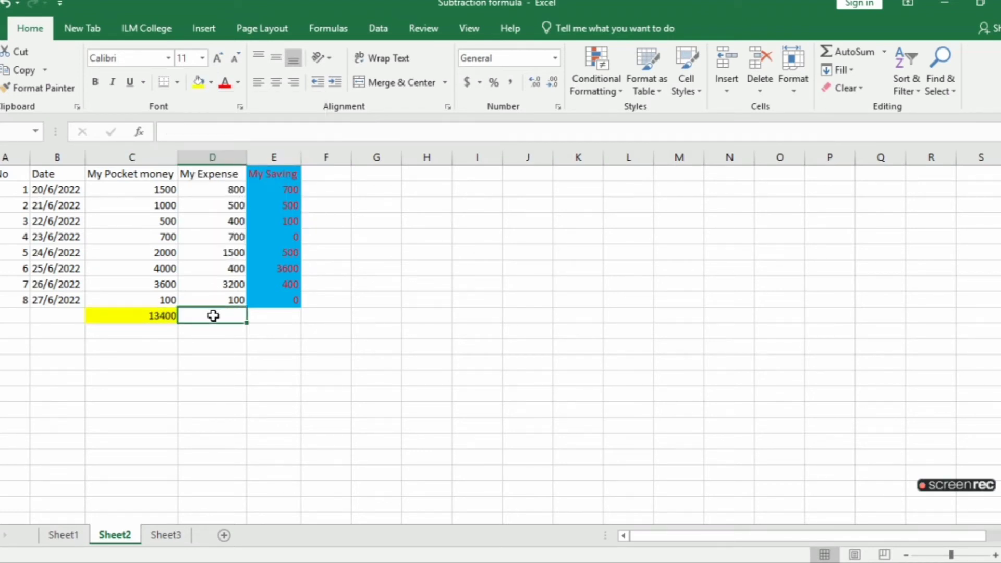
pyautogui.click(163, 318)
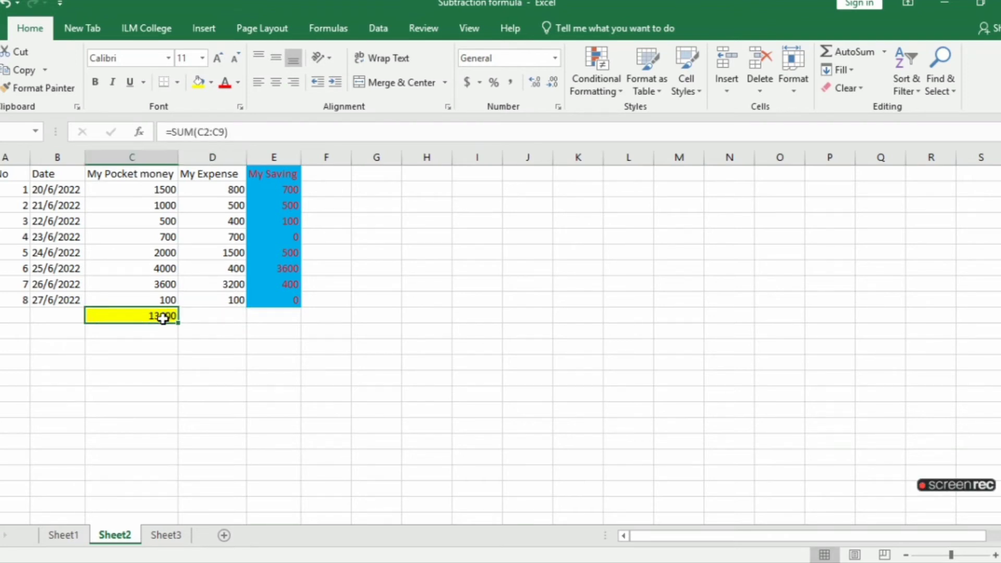
pyautogui.moveTo(176, 324); pyautogui.dragTo(238, 319)
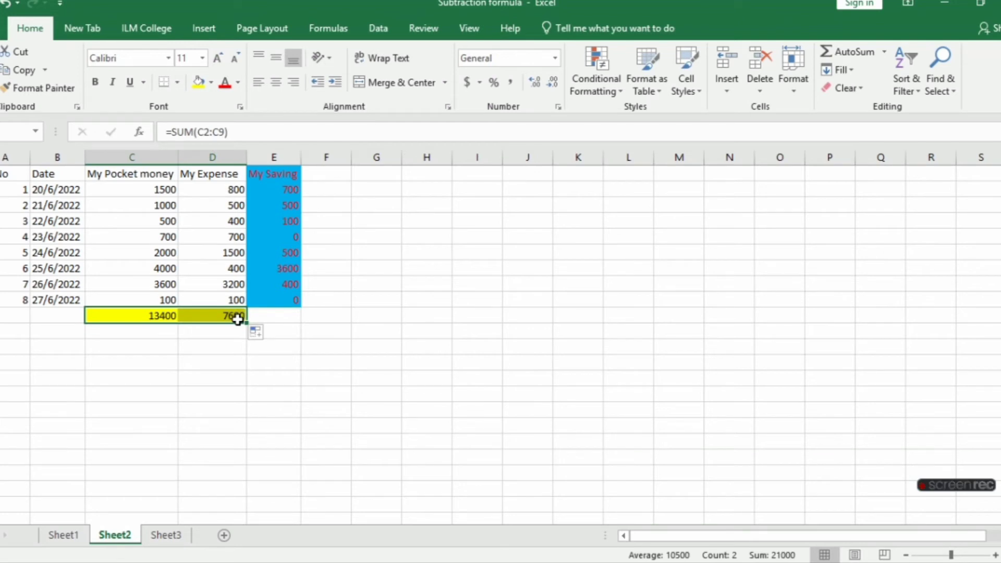
# Step: Copy the expense total into E10 for a yellow 5800 saving total
pyautogui.click(261, 318)
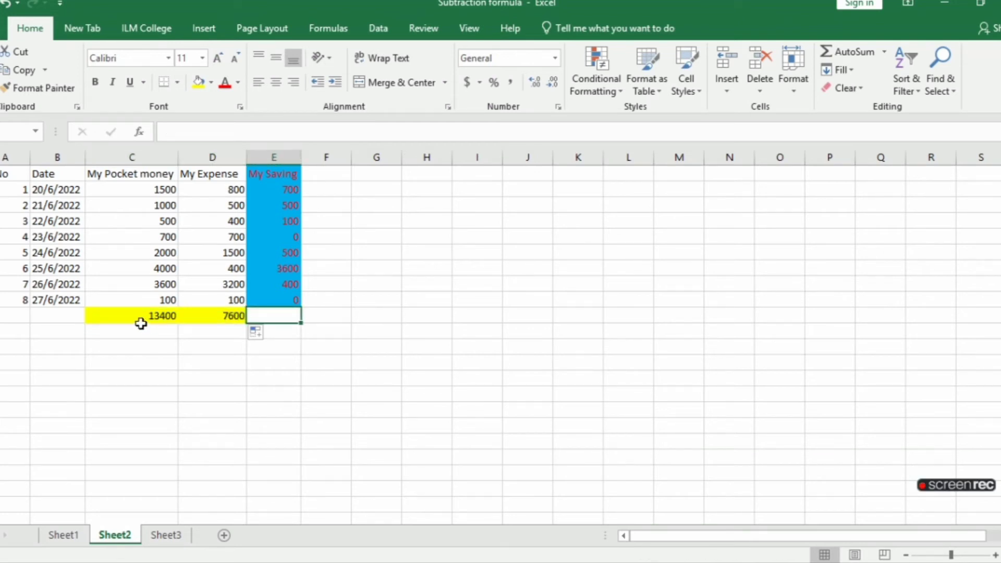
pyautogui.click(153, 312)
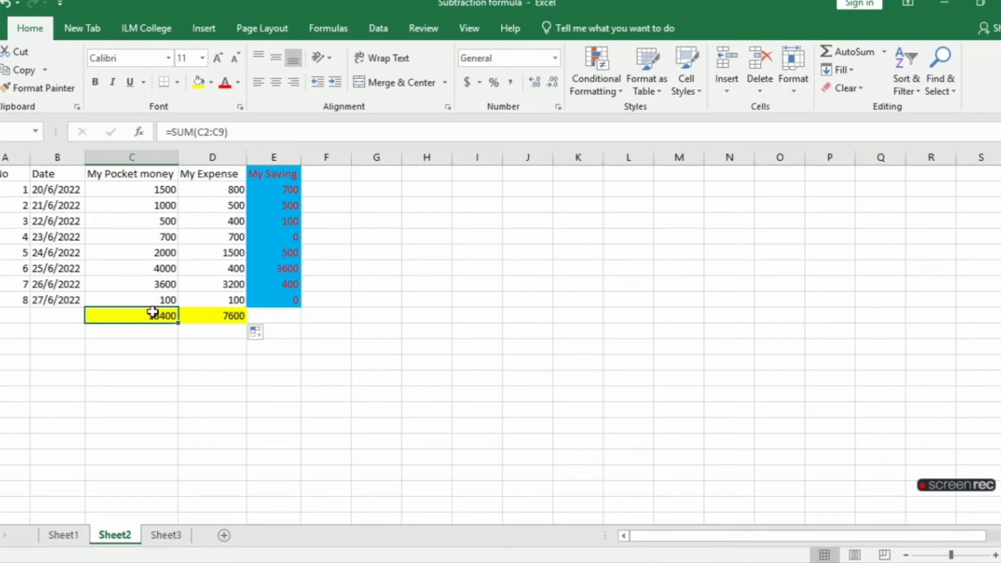
pyautogui.click(282, 316)
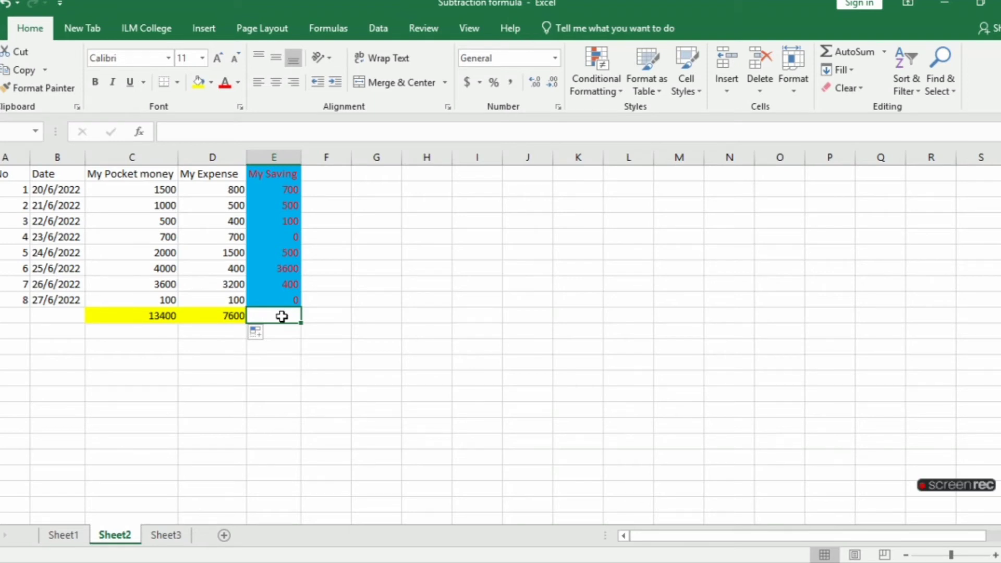
pyautogui.click(237, 317)
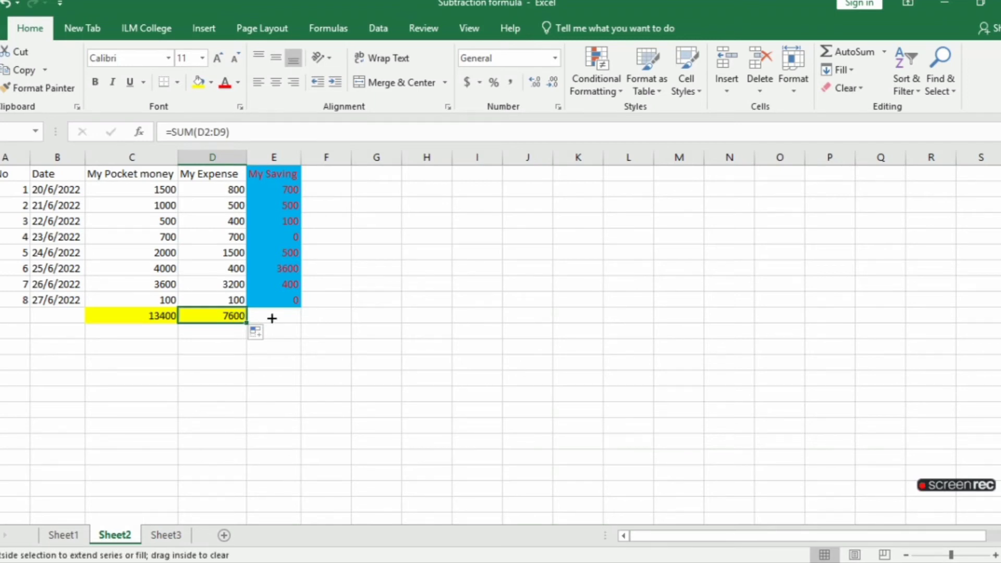
pyautogui.moveTo(247, 324); pyautogui.dragTo(293, 315)
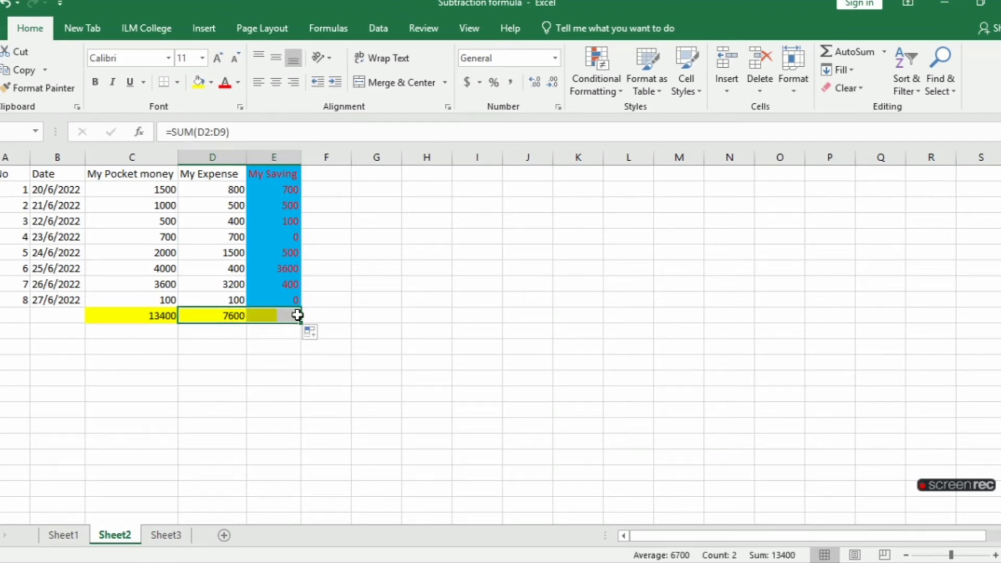
pyautogui.click(327, 311)
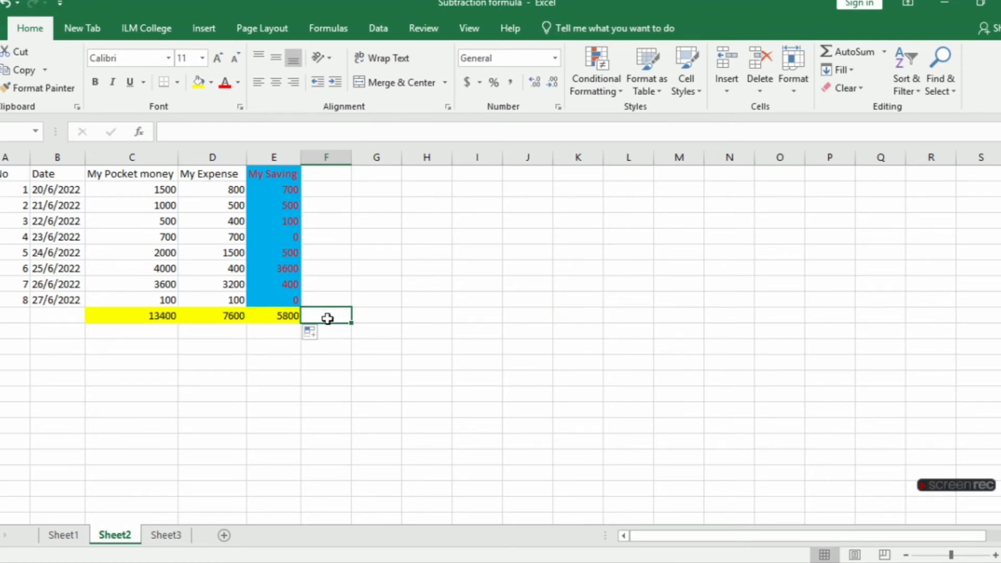
pyautogui.click(327, 346)
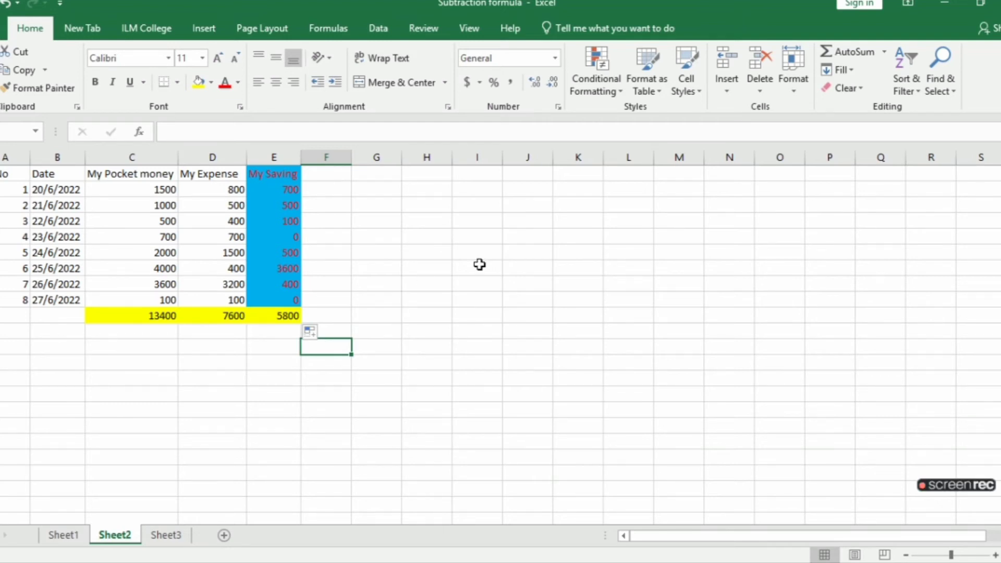
pyautogui.click(479, 208)
pyautogui.moveTo(478, 208); pyautogui.dragTo(567, 230)
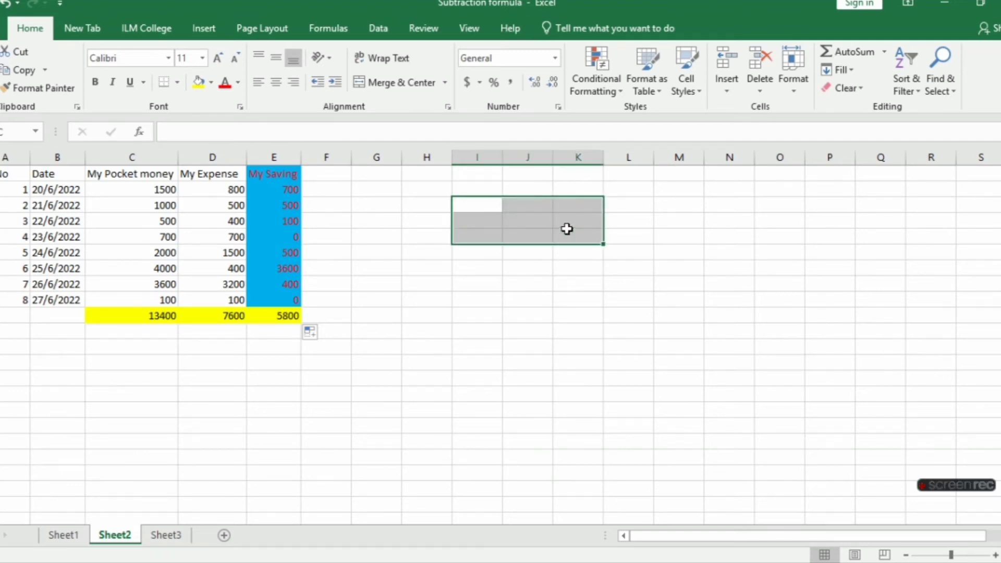
pyautogui.moveTo(567, 230); pyautogui.dragTo(570, 233)
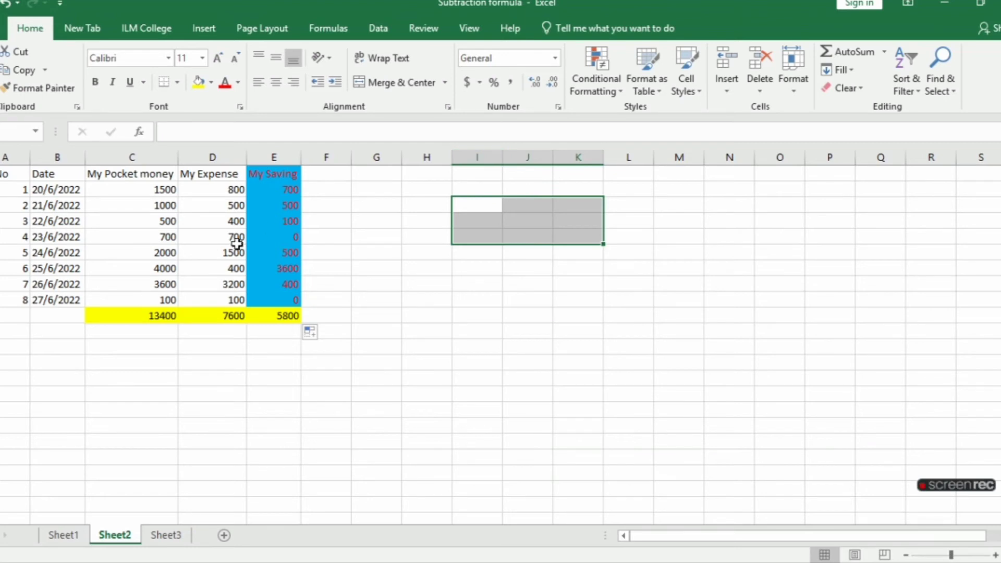
pyautogui.rightClick(486, 223)
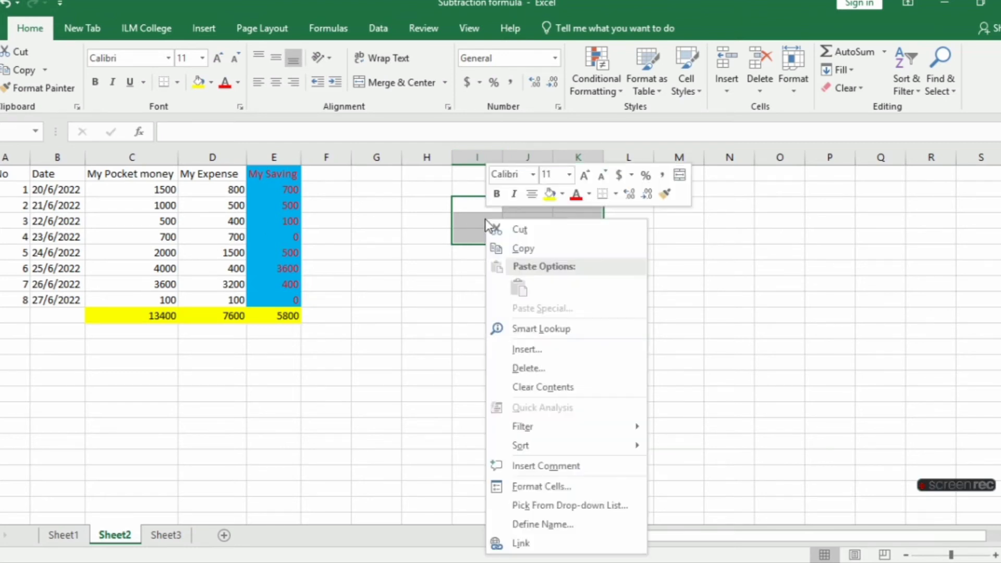
pyautogui.click(544, 355)
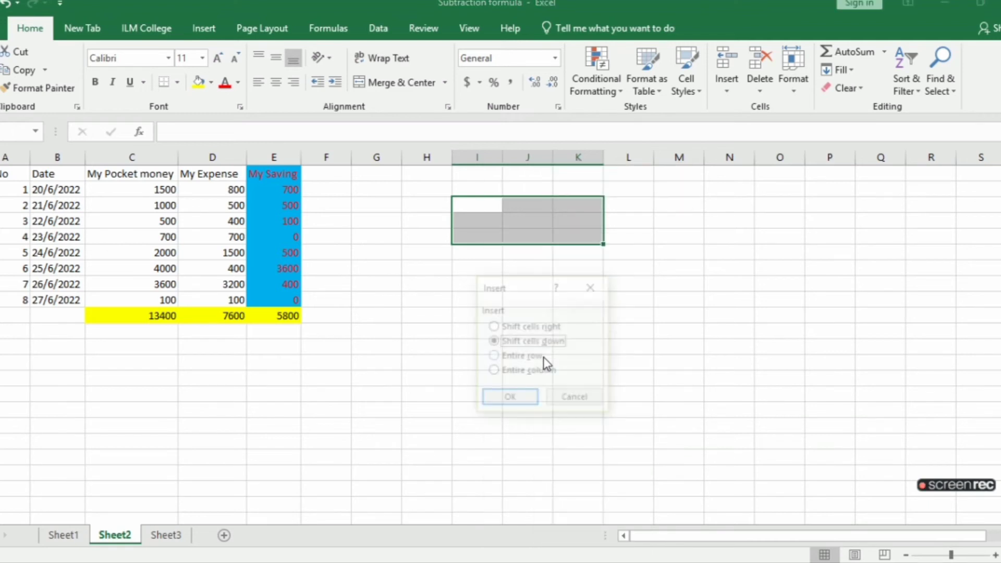
pyautogui.click(510, 400)
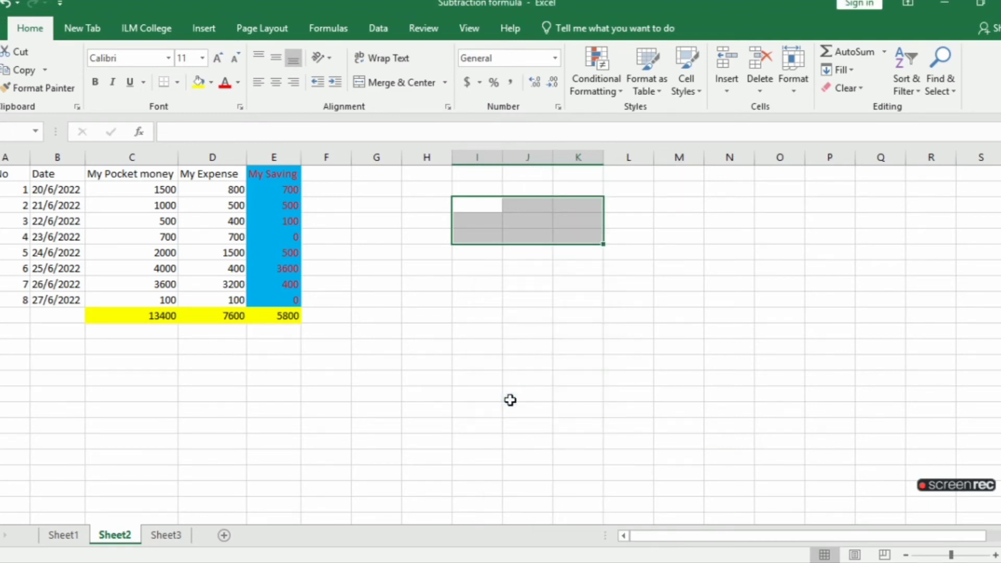
pyautogui.click(407, 247)
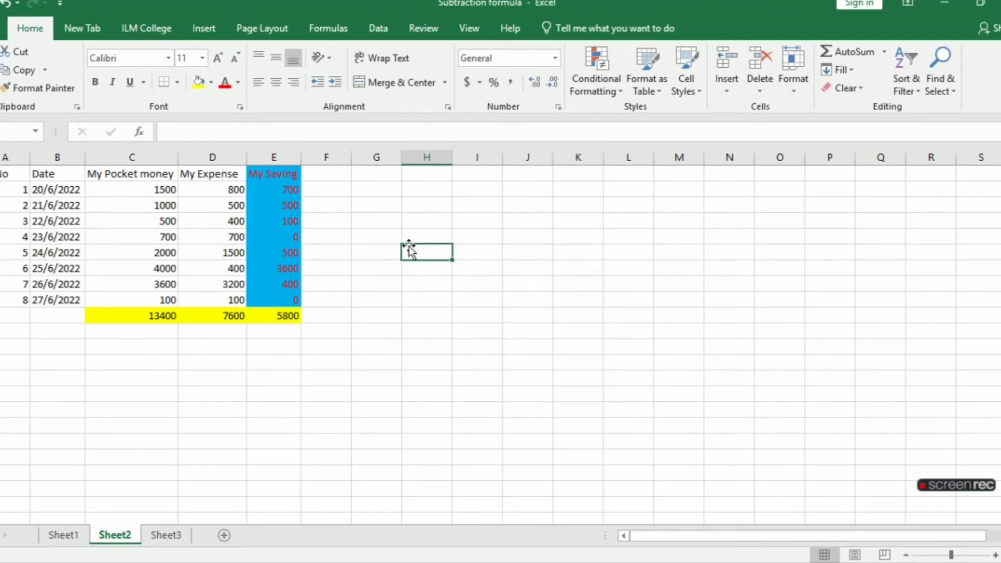
pyautogui.click(474, 206)
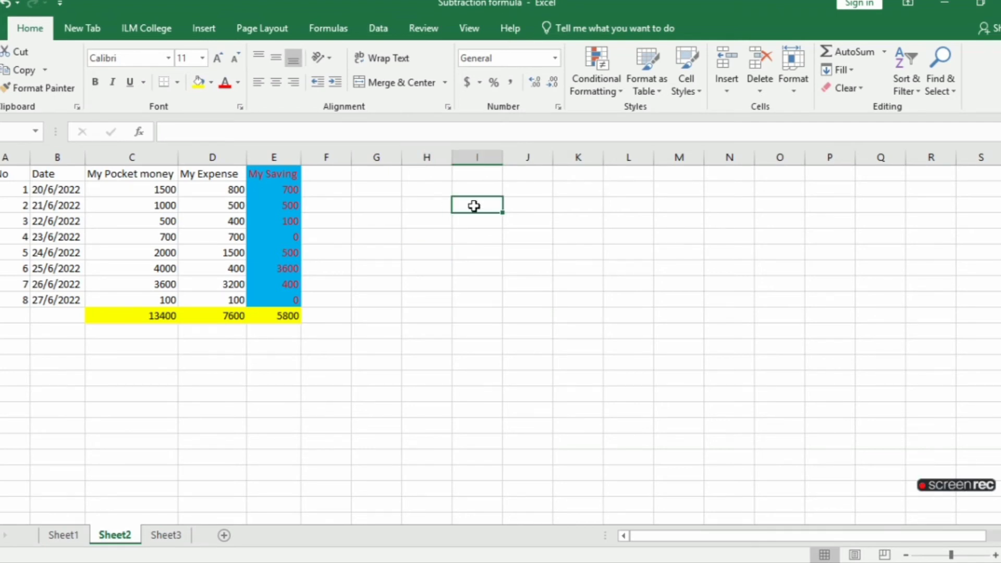
# Step: Merge I4:K6, label it 'My Pocket money' and fill it yellow
pyautogui.moveTo(474, 206); pyautogui.dragTo(578, 229)
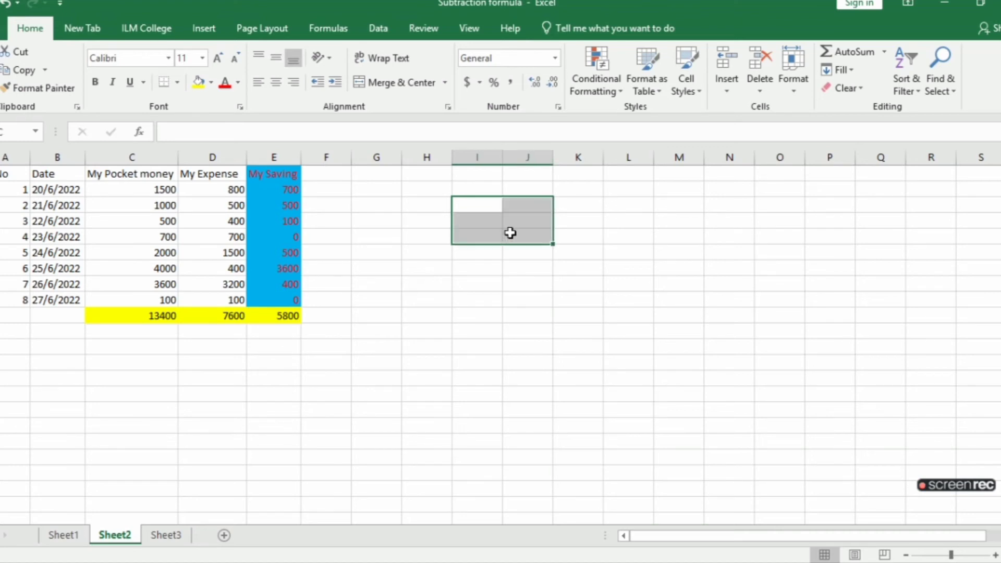
pyautogui.click(402, 82)
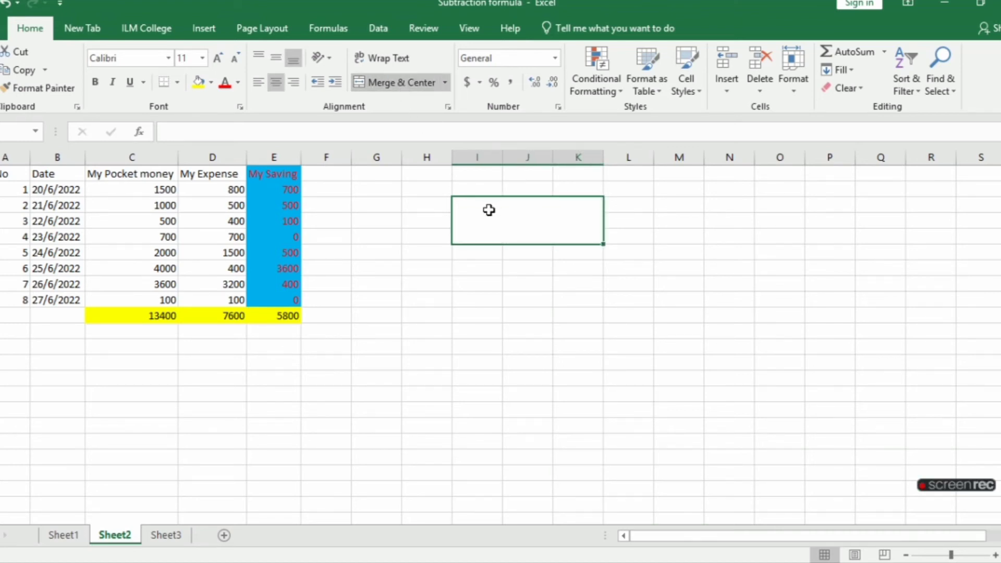
pyautogui.write('My ')
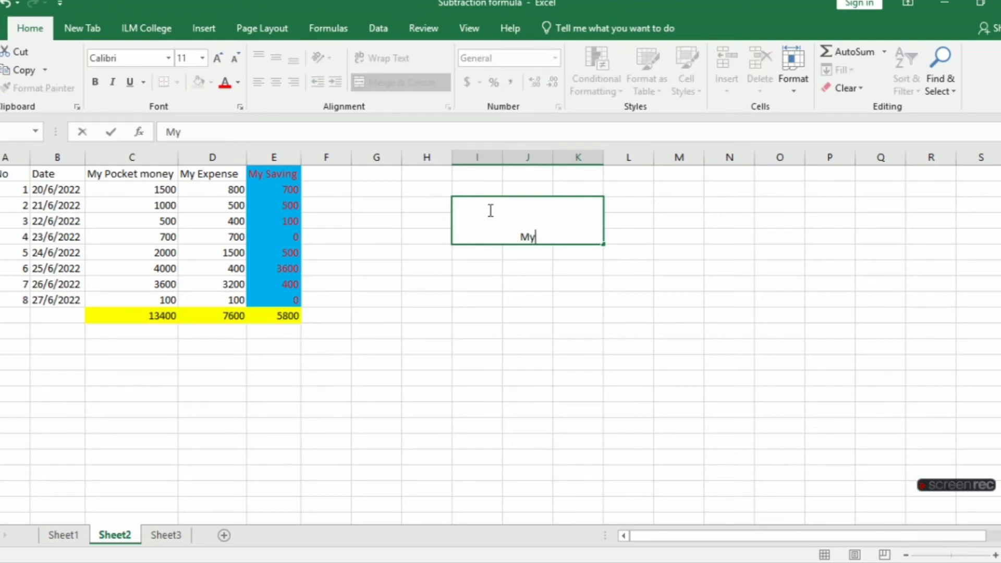
pyautogui.write('P')
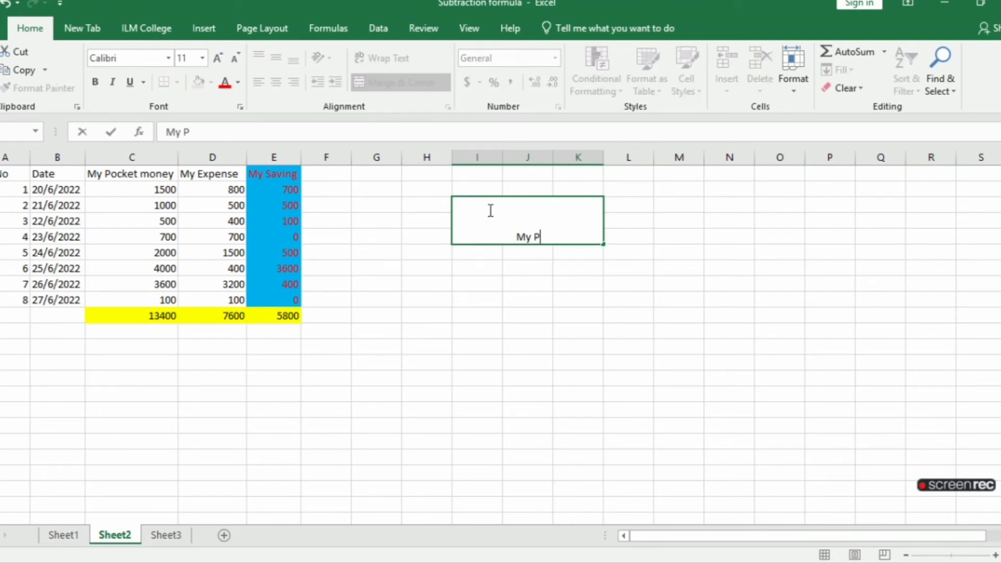
pyautogui.write('ocket ')
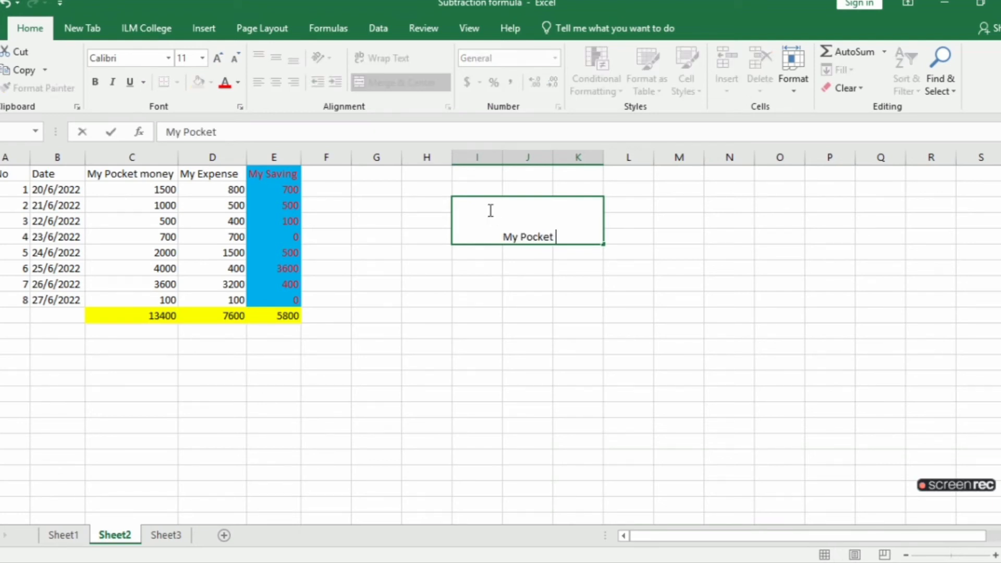
pyautogui.write('money')
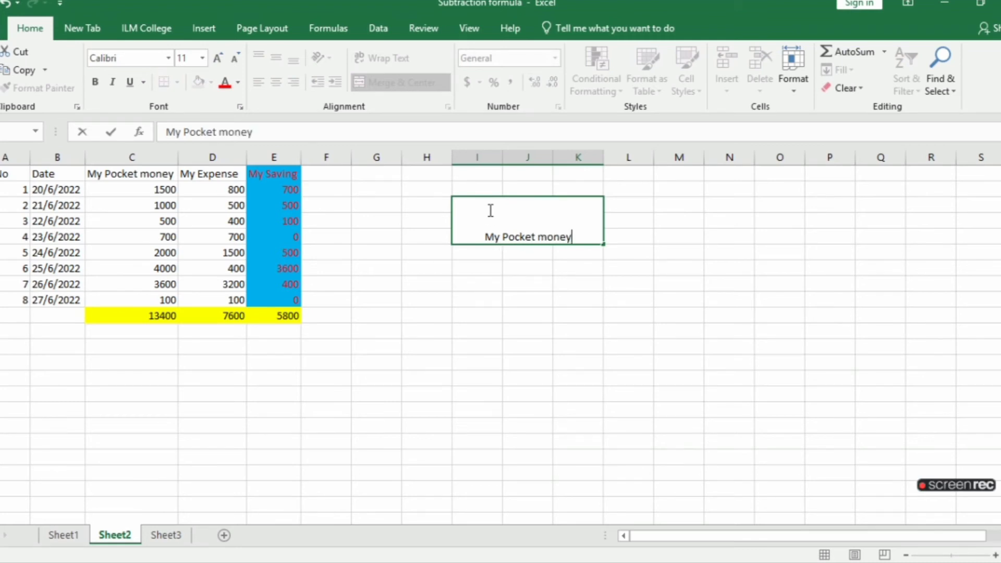
pyautogui.press('Return')
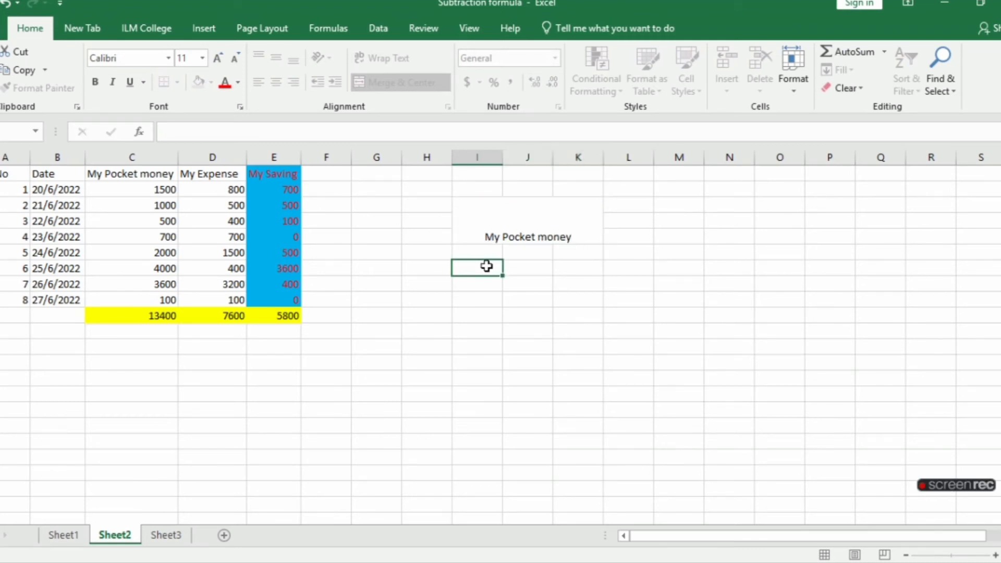
pyautogui.click(498, 217)
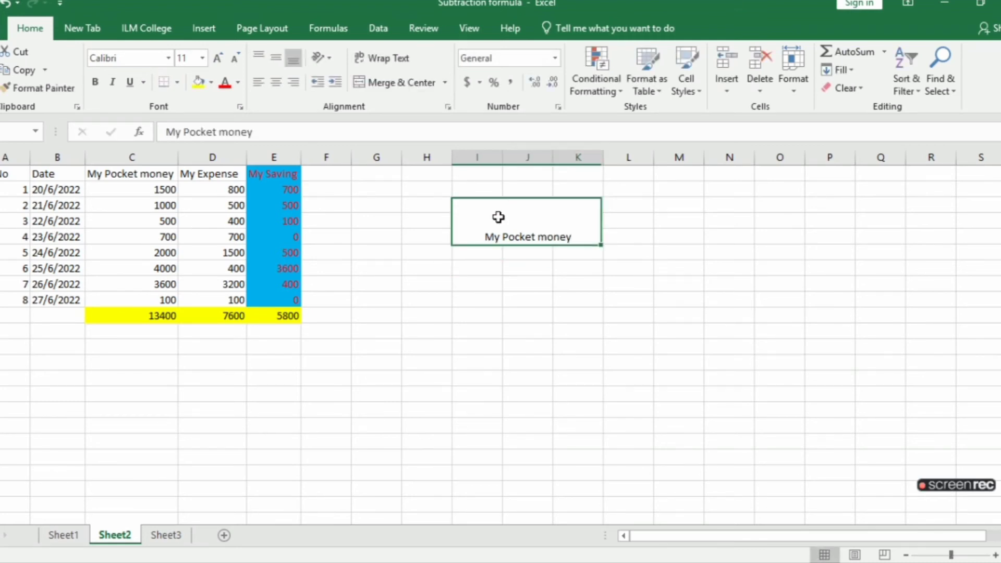
pyautogui.click(199, 84)
pyautogui.click(476, 271)
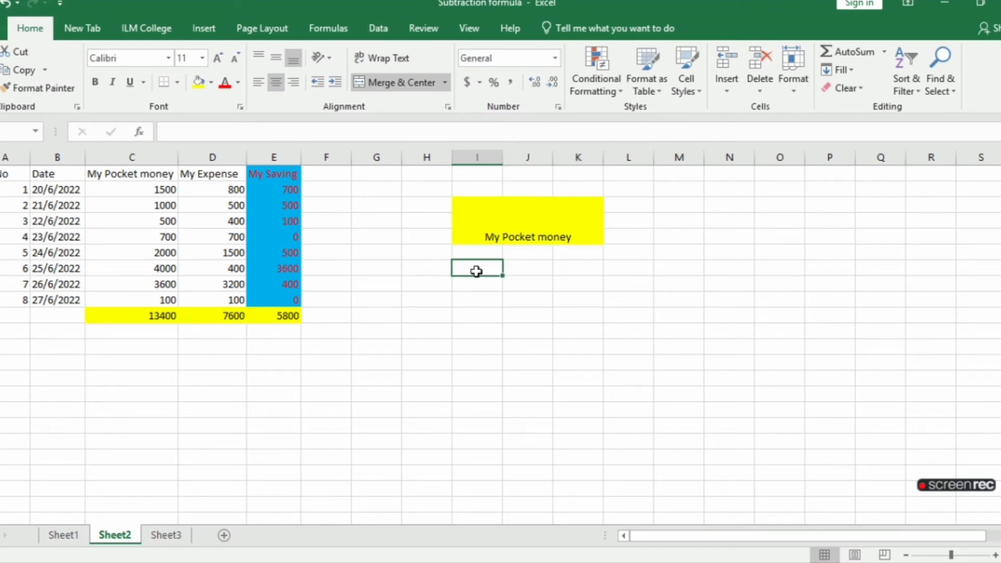
# Step: Merge the two I:K rows under My Pocket money and enter =C10, showing 13400
pyautogui.moveTo(477, 271); pyautogui.dragTo(562, 287)
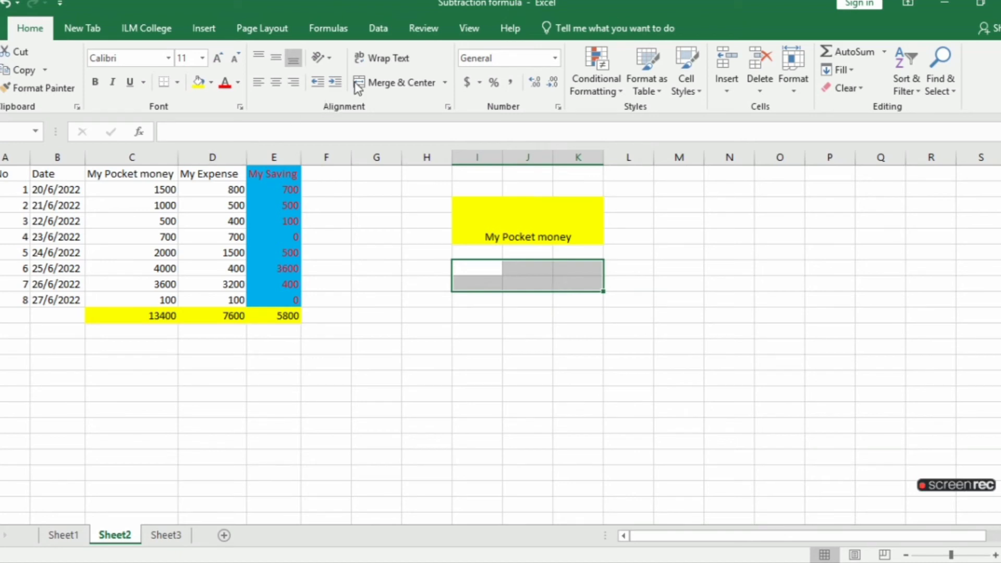
pyautogui.click(374, 83)
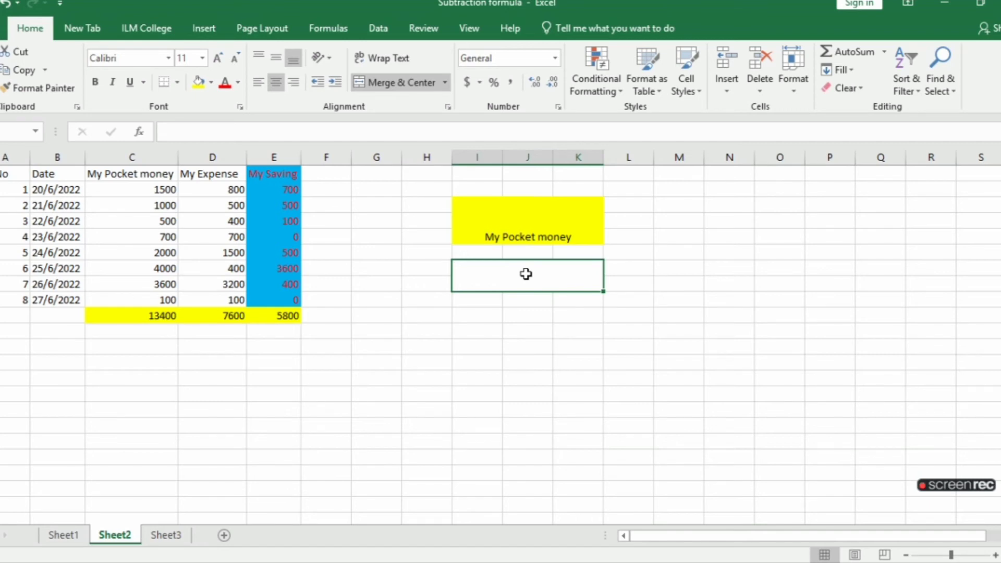
pyautogui.click(159, 319)
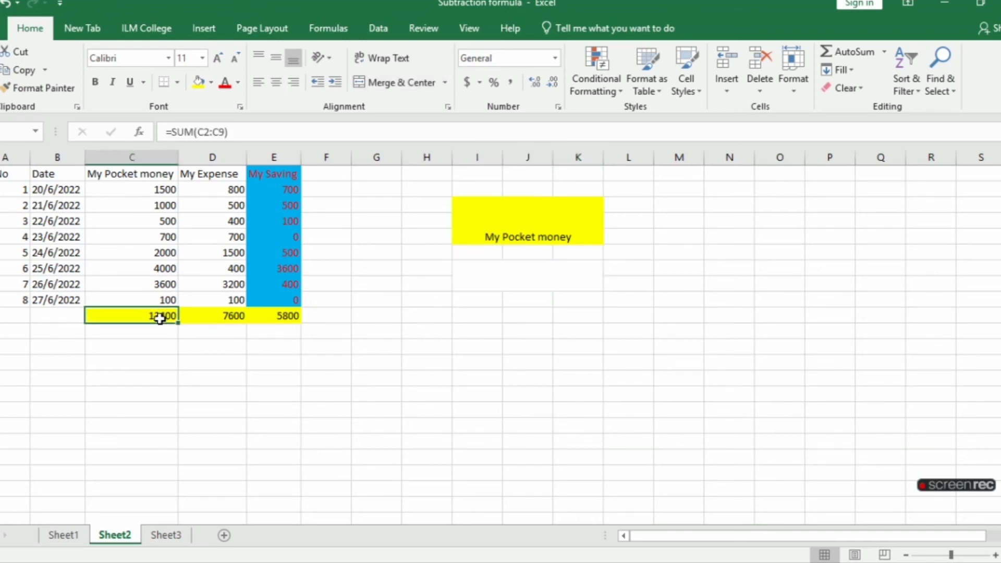
pyautogui.click(523, 282)
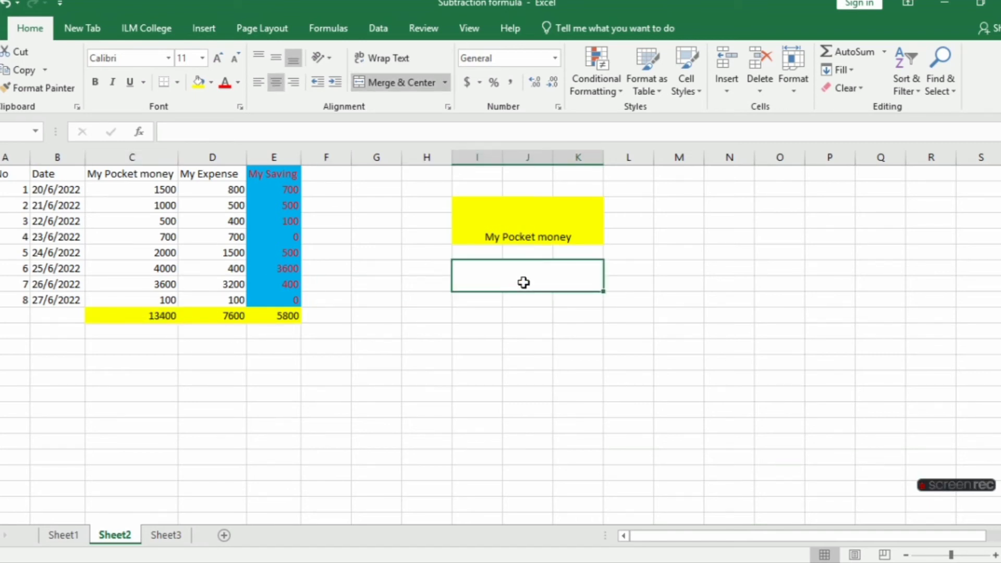
pyautogui.write('=')
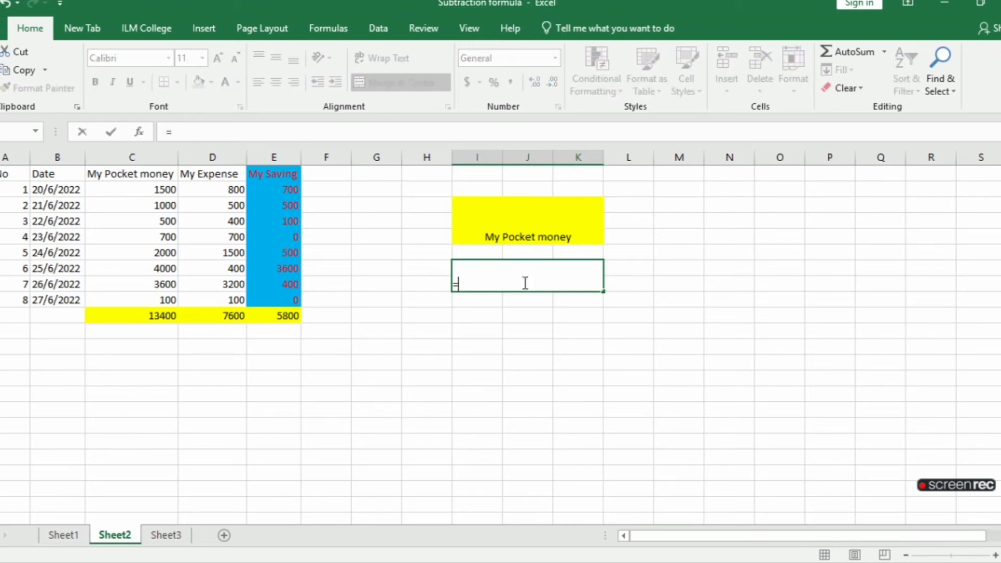
pyautogui.click(133, 322)
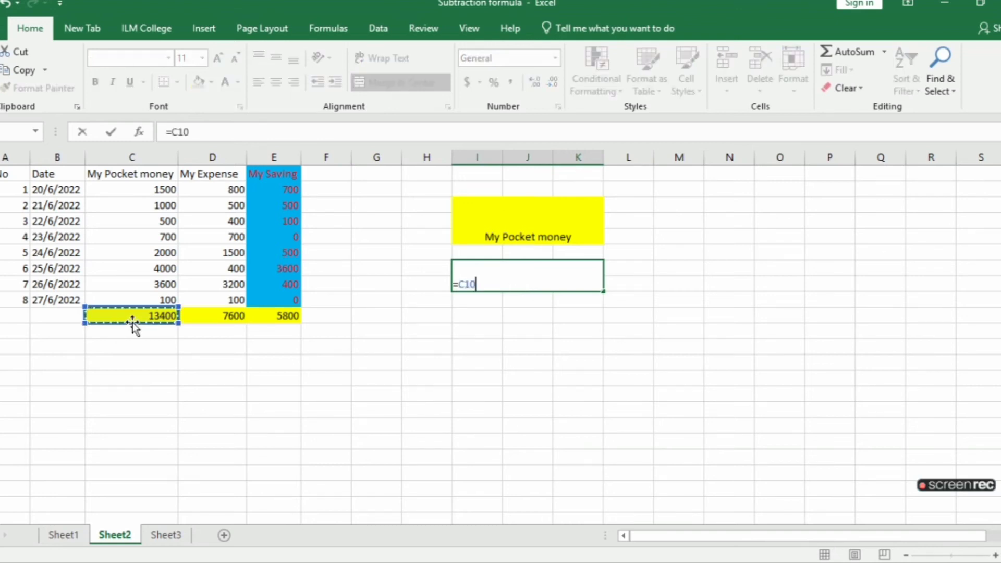
pyautogui.press('Return')
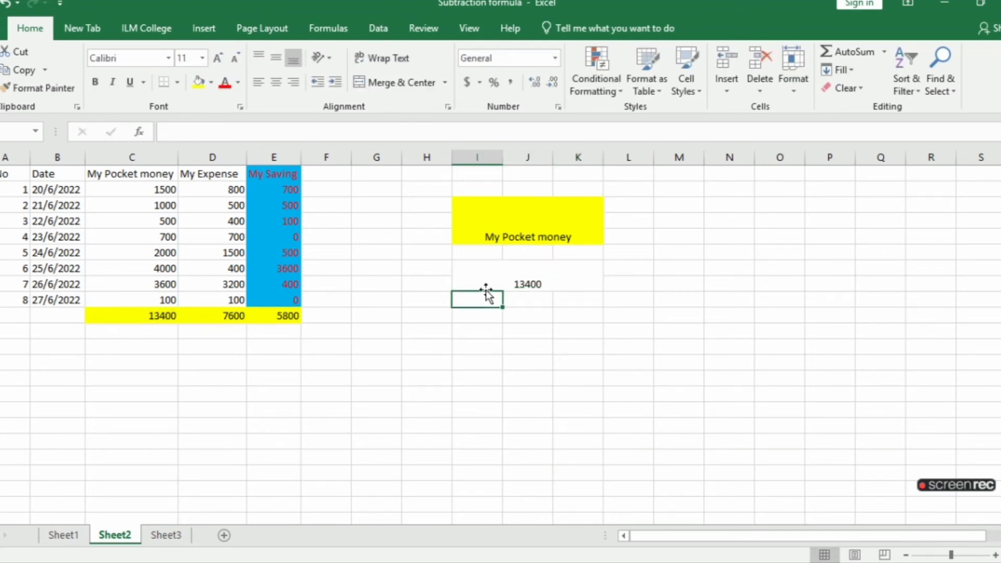
pyautogui.click(513, 280)
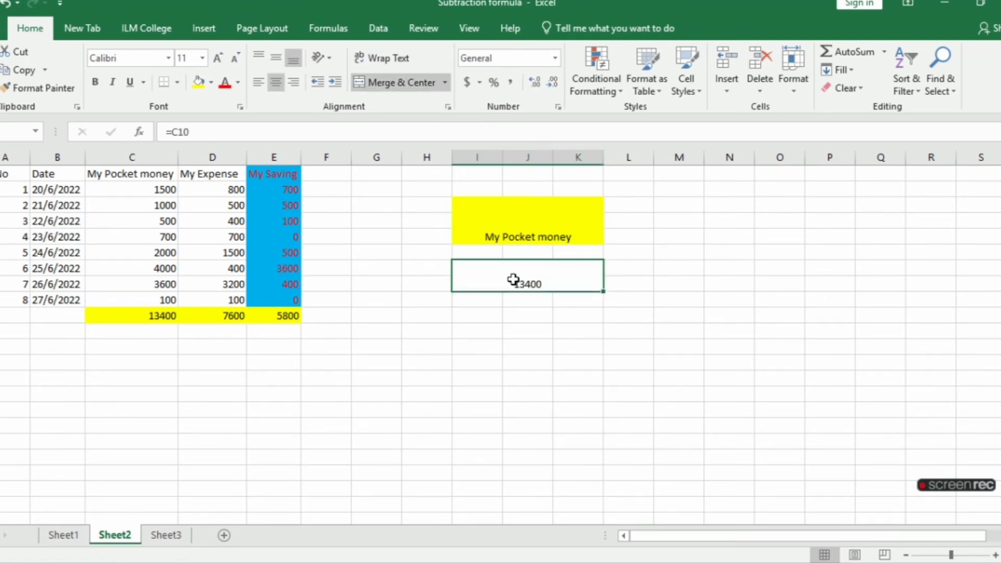
# Step: Merge L4:N6 into one centred cell headed 'Total Saving'
pyautogui.click(640, 207)
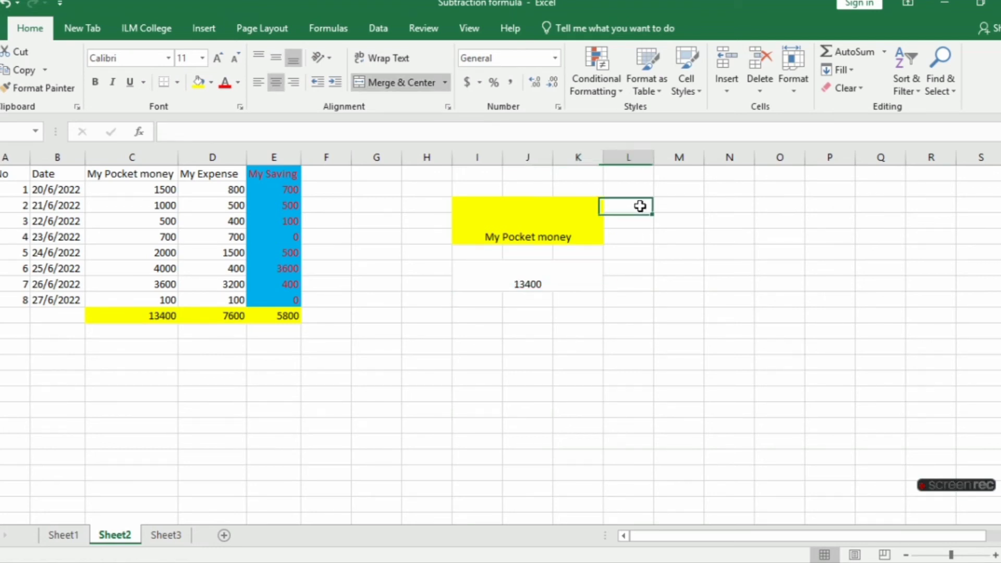
pyautogui.moveTo(641, 206); pyautogui.dragTo(728, 243)
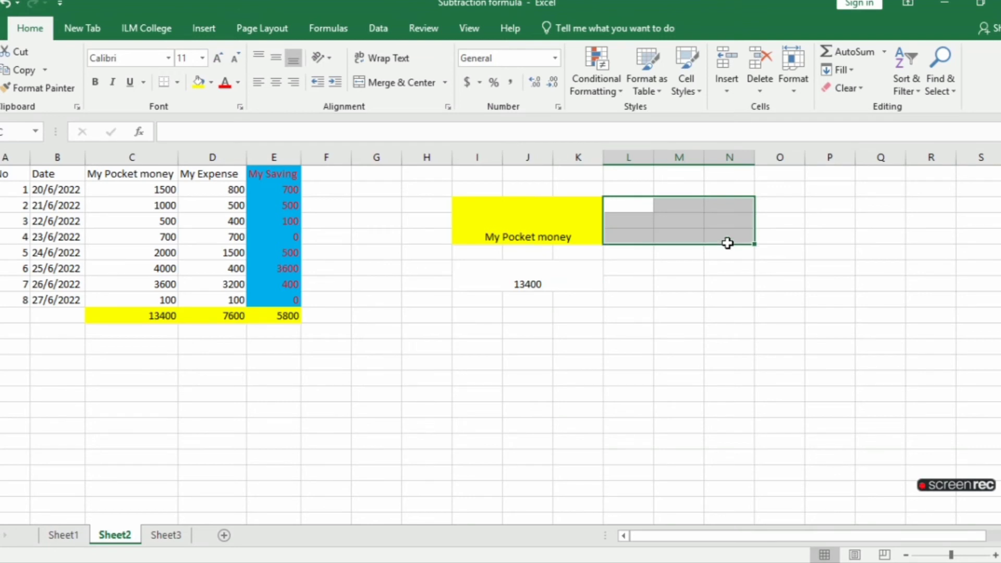
pyautogui.click(391, 83)
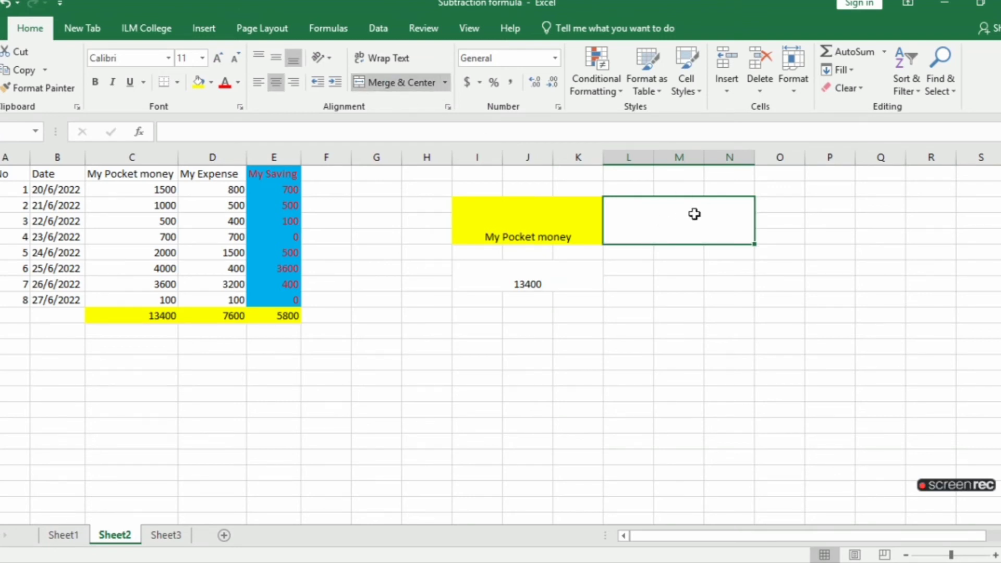
pyautogui.write('To')
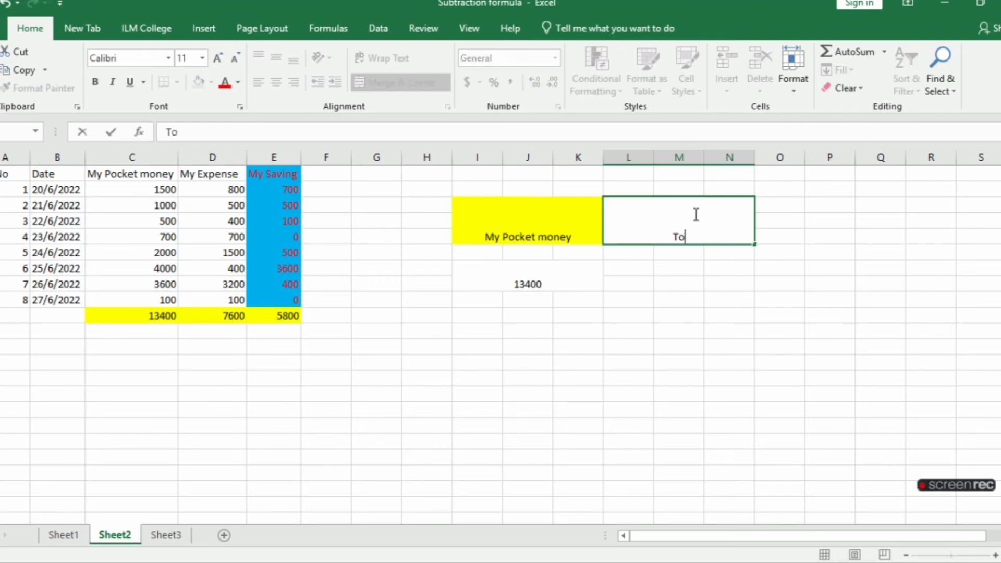
pyautogui.write('tal ')
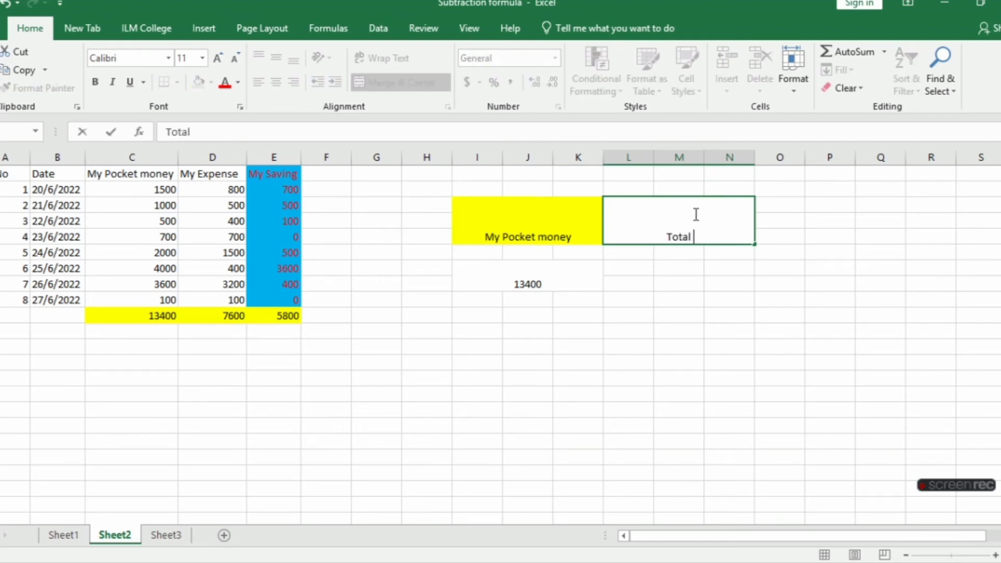
pyautogui.write('Sa')
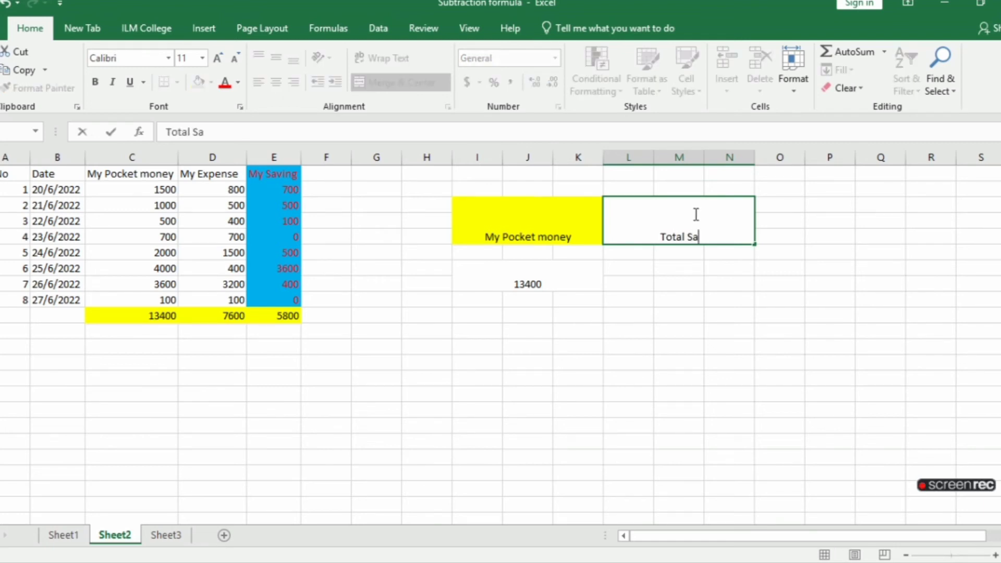
pyautogui.write('ving')
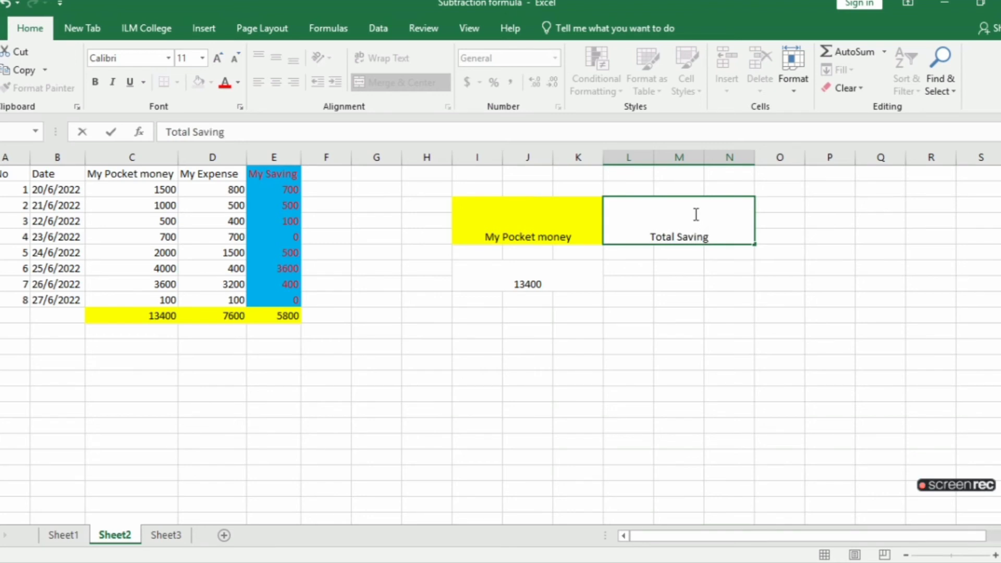
pyautogui.click(636, 272)
# Step: Fill the merged Total Saving heading green
pyautogui.click(637, 221)
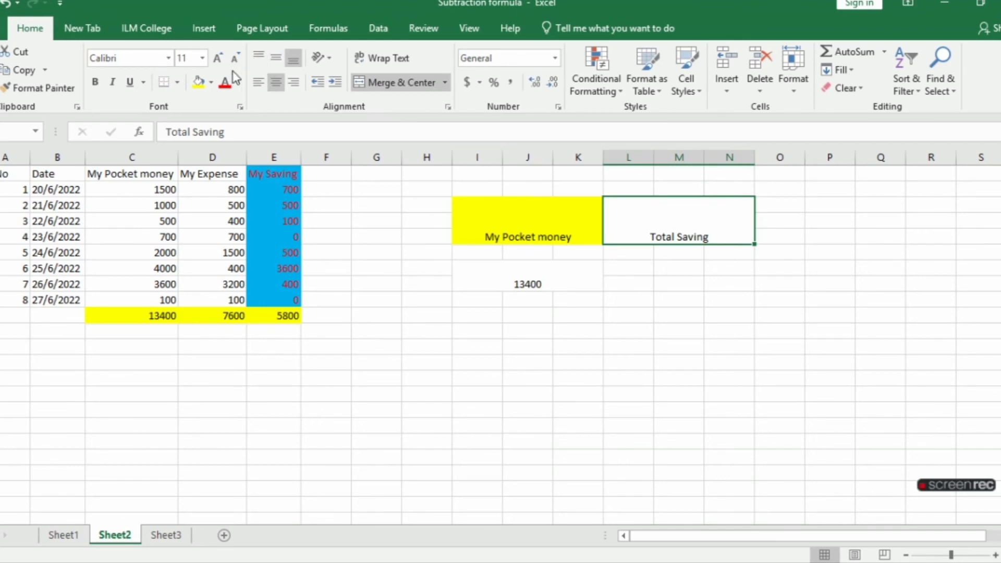
pyautogui.click(211, 82)
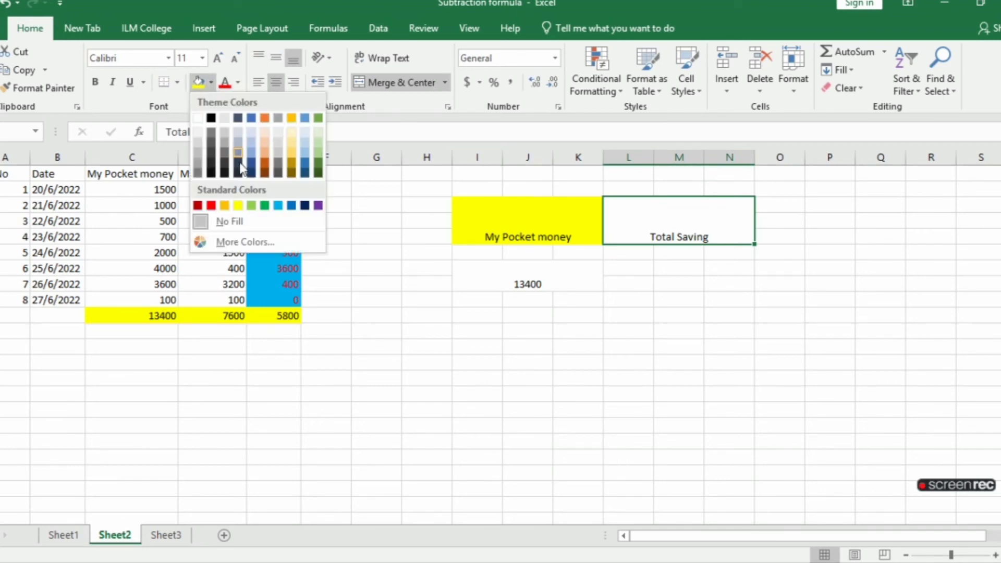
pyautogui.click(265, 207)
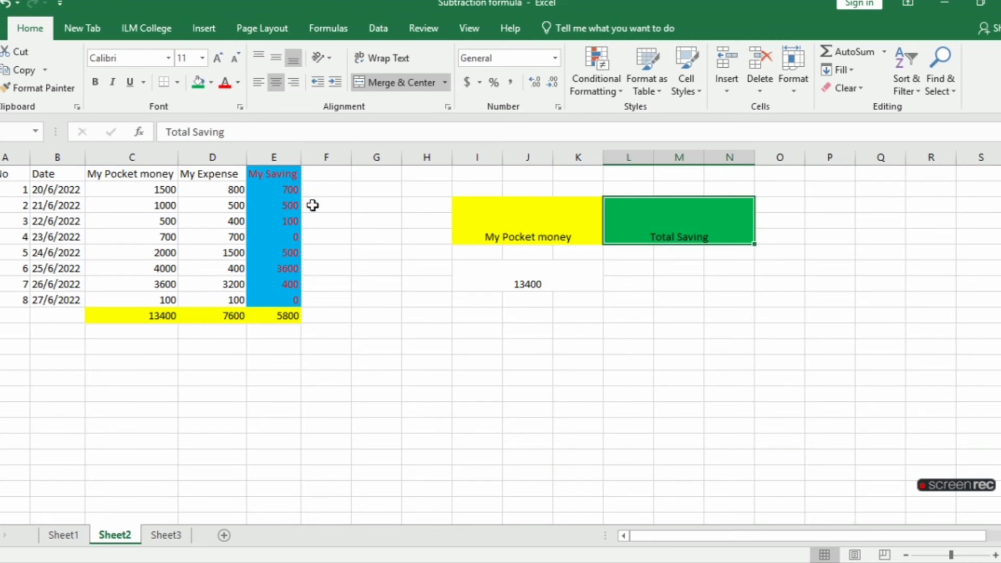
pyautogui.click(628, 271)
# Step: Merge the L:N rows under Total Saving and enter =E10, showing 5800
pyautogui.moveTo(639, 271); pyautogui.dragTo(726, 288)
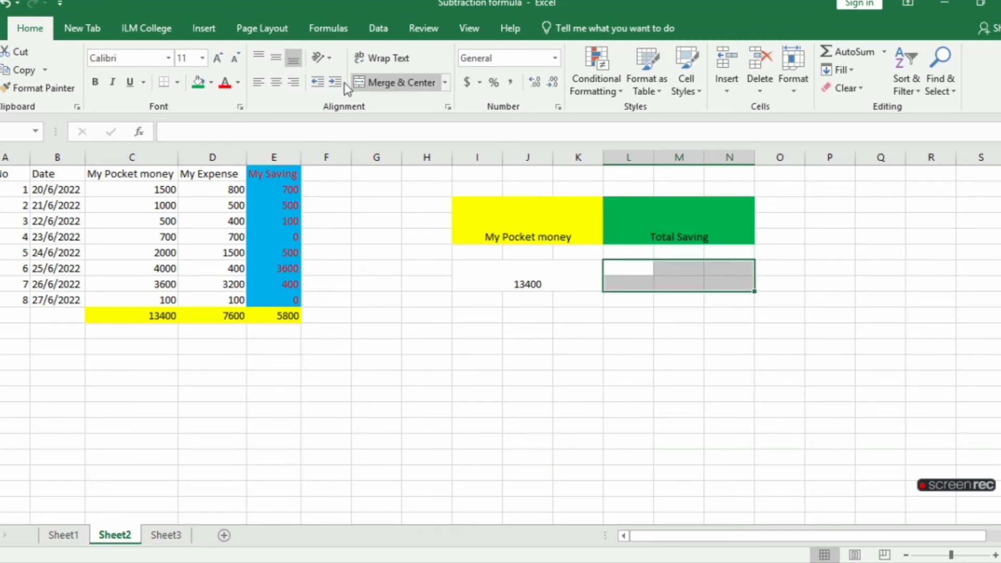
pyautogui.click(373, 82)
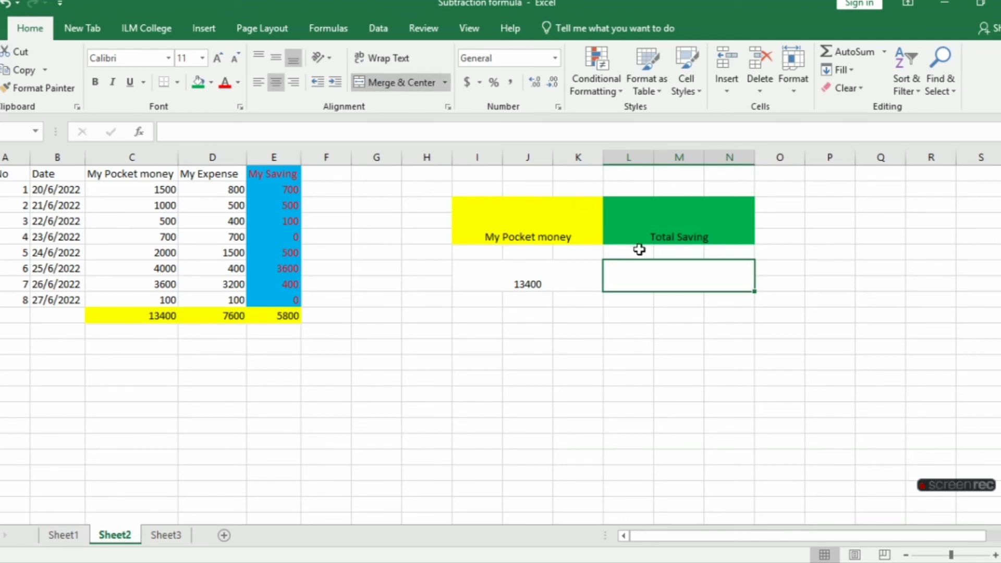
pyautogui.click(288, 313)
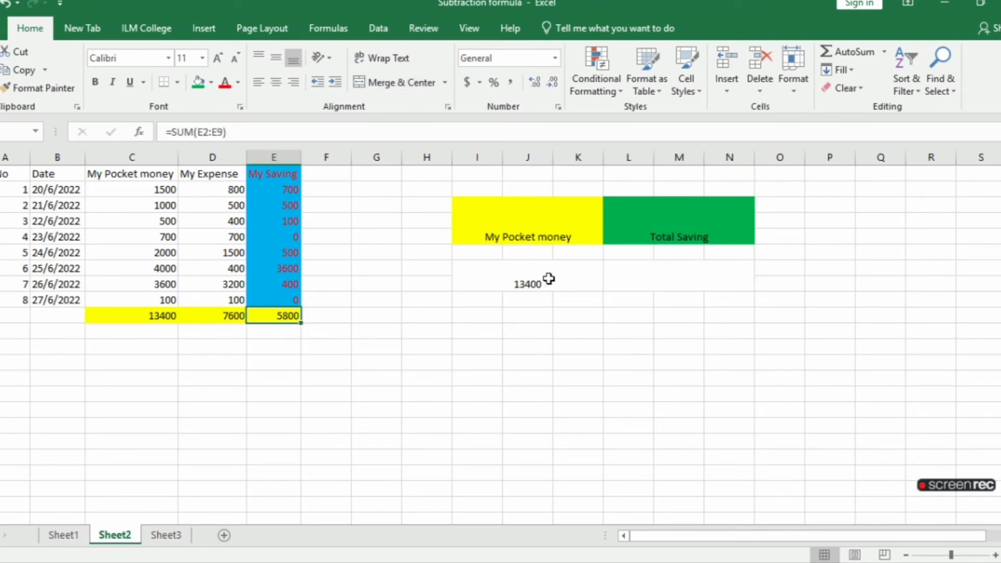
pyautogui.click(635, 275)
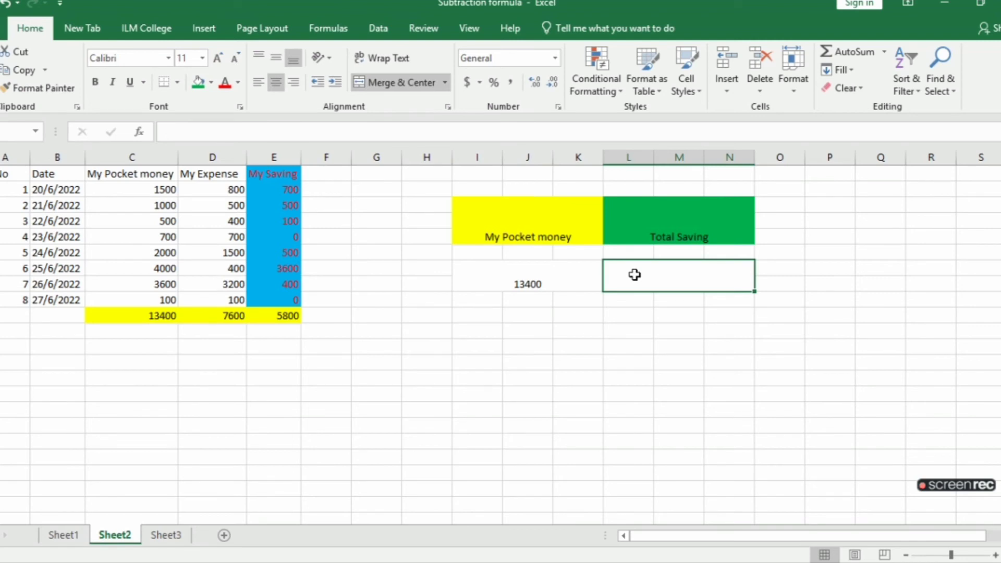
pyautogui.write('=')
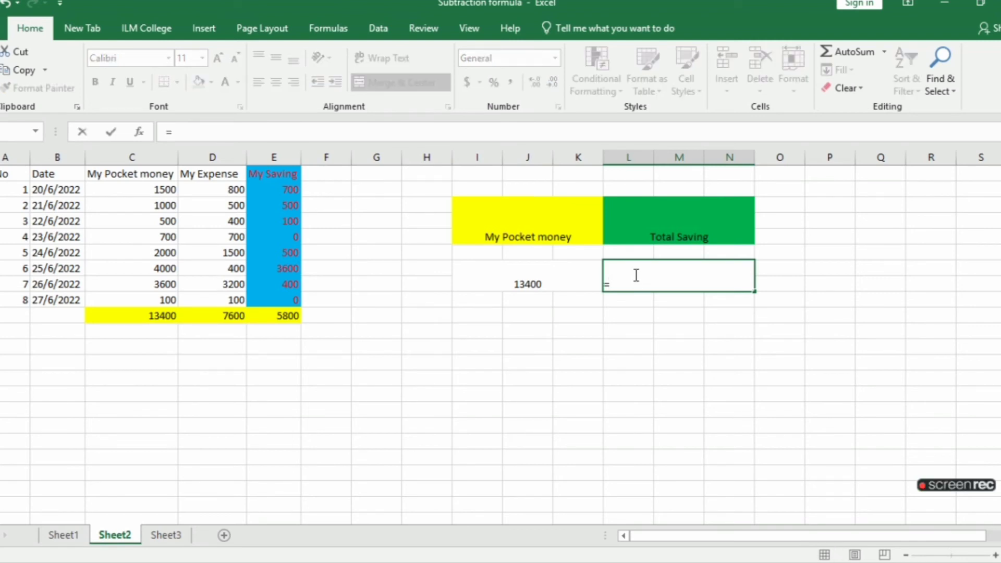
pyautogui.click(283, 320)
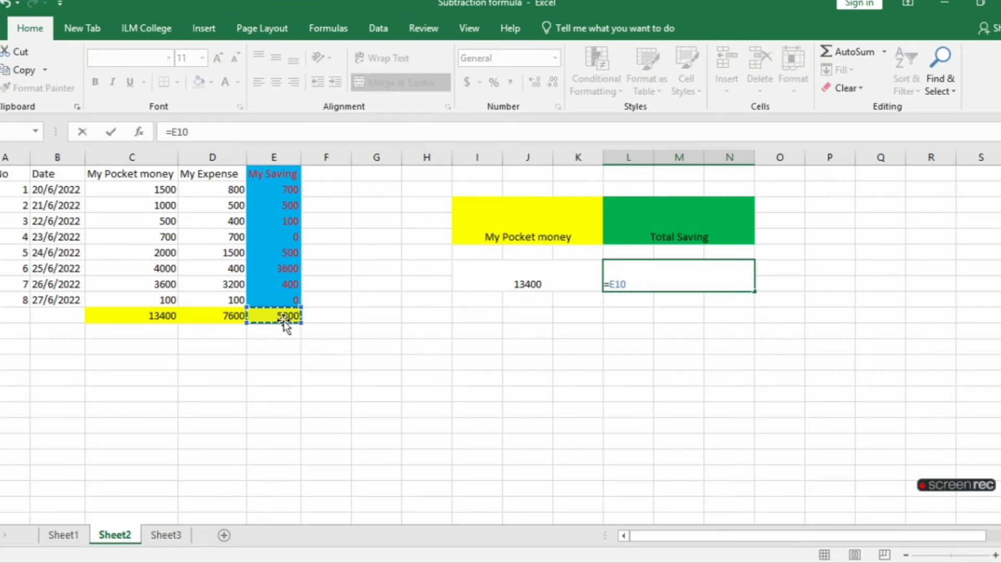
pyautogui.press('Return')
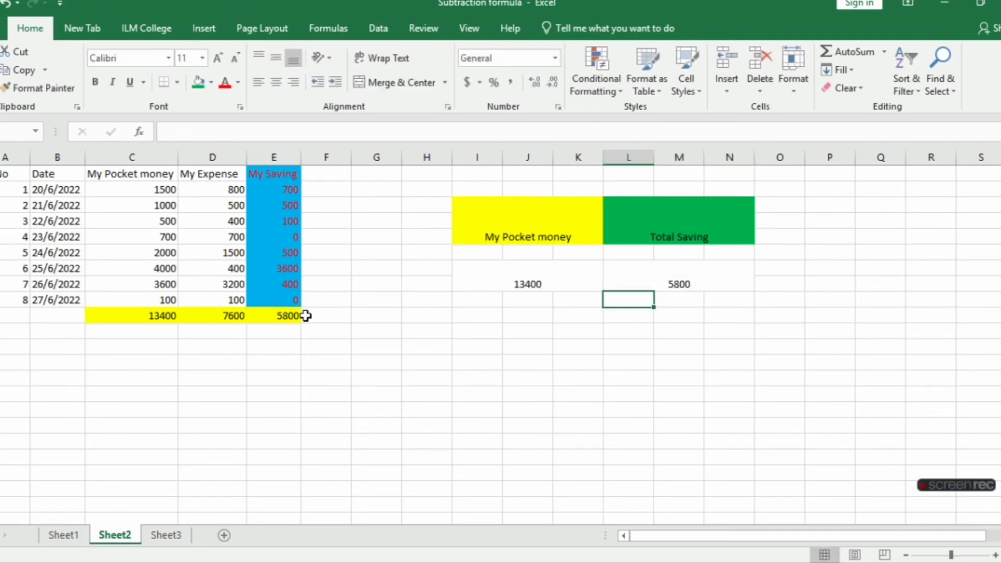
pyautogui.click(527, 334)
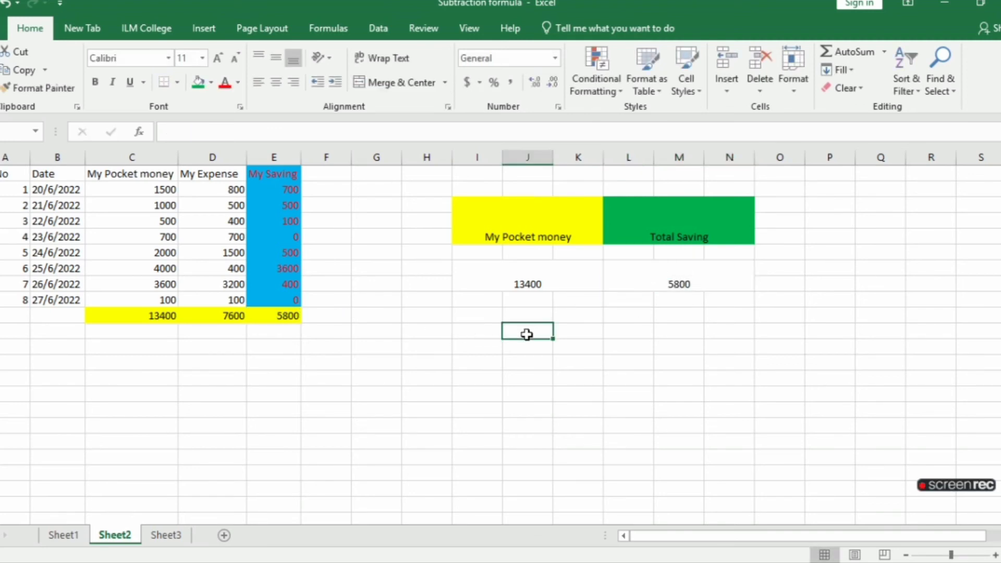
pyautogui.click(467, 318)
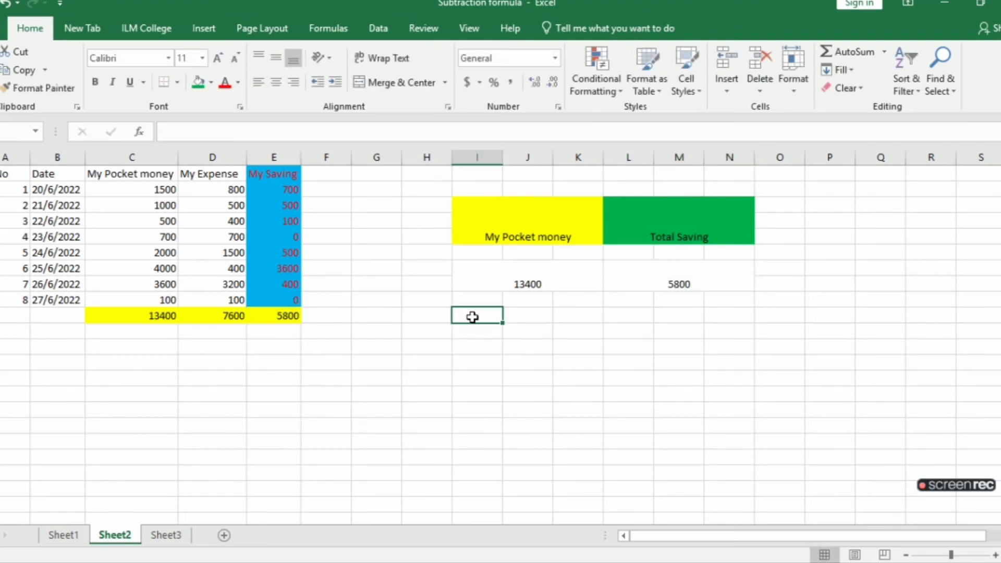
# Step: Merge I7:K8 into a heading cell reading 'My Expense'
pyautogui.moveTo(473, 317)
pyautogui.mouseDown()
pyautogui.moveTo(574, 334)
pyautogui.moveTo(580, 349)
pyautogui.mouseUp()
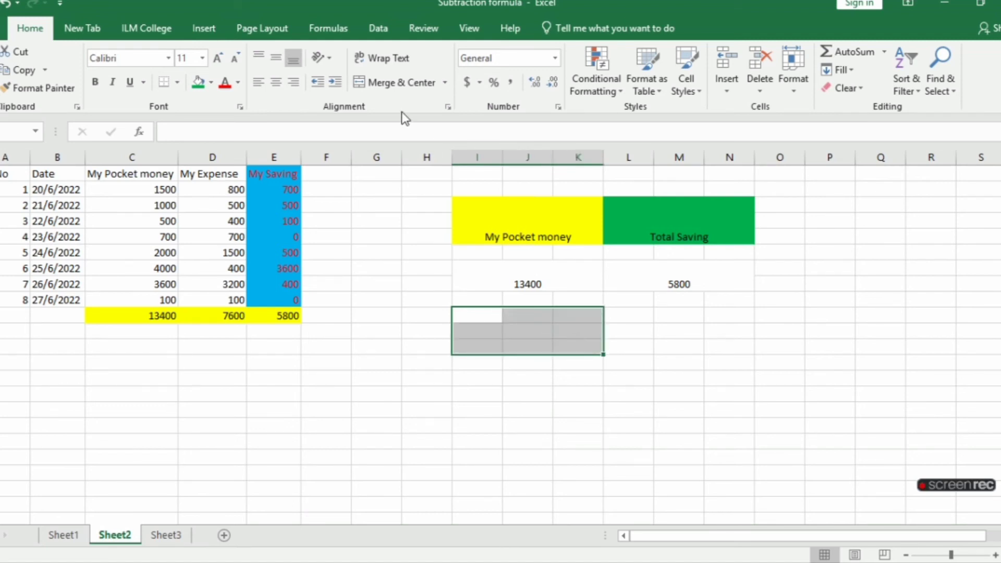
pyautogui.click(393, 83)
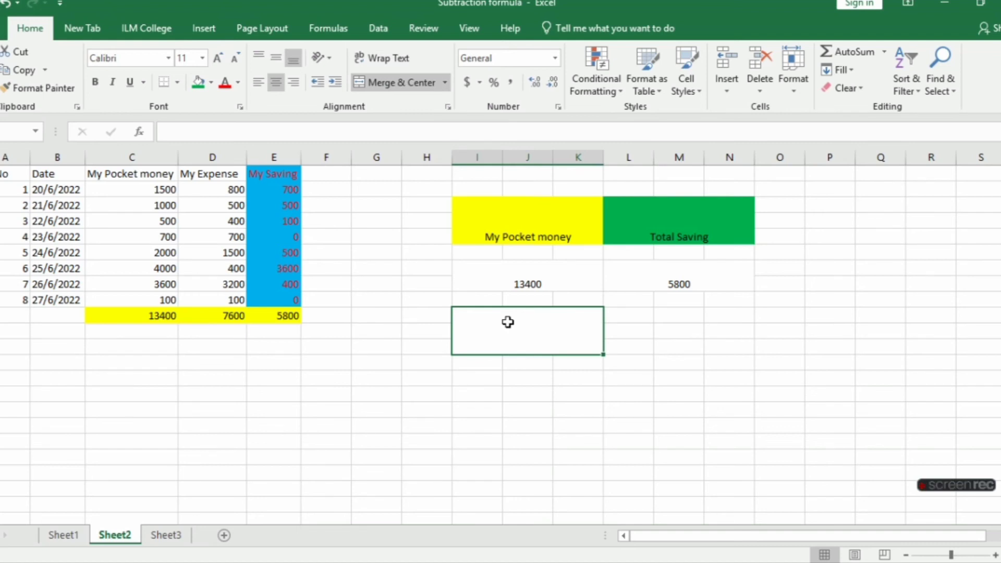
pyautogui.write('My E')
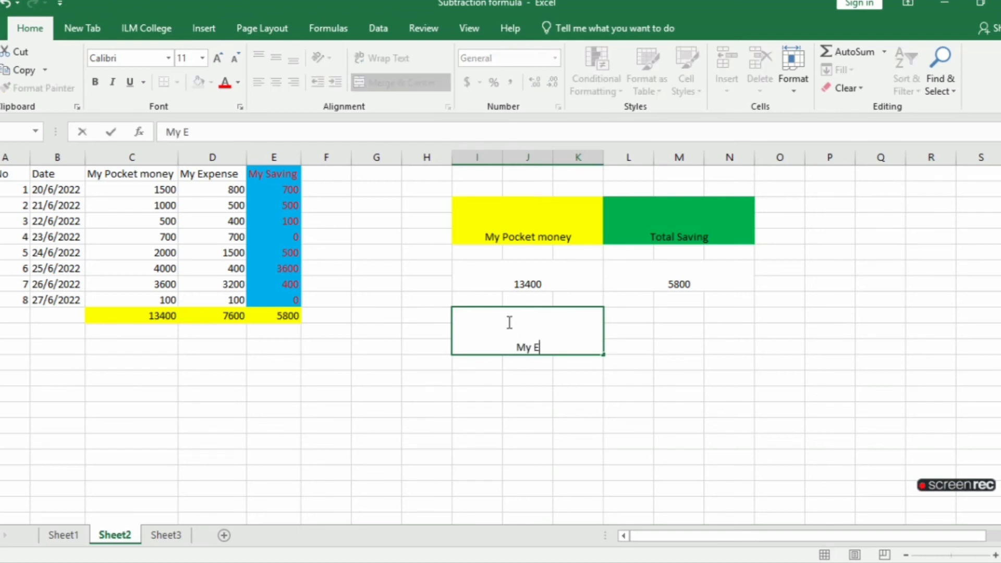
pyautogui.write('xpenwse')
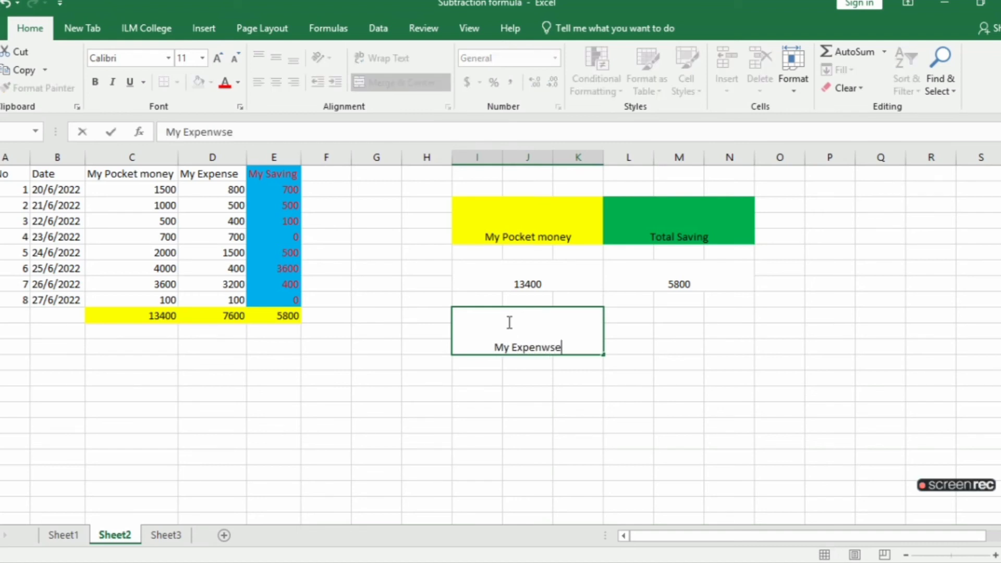
pyautogui.press('BackSpace')
pyautogui.press('BackSpace')
pyautogui.press('BackSpace')
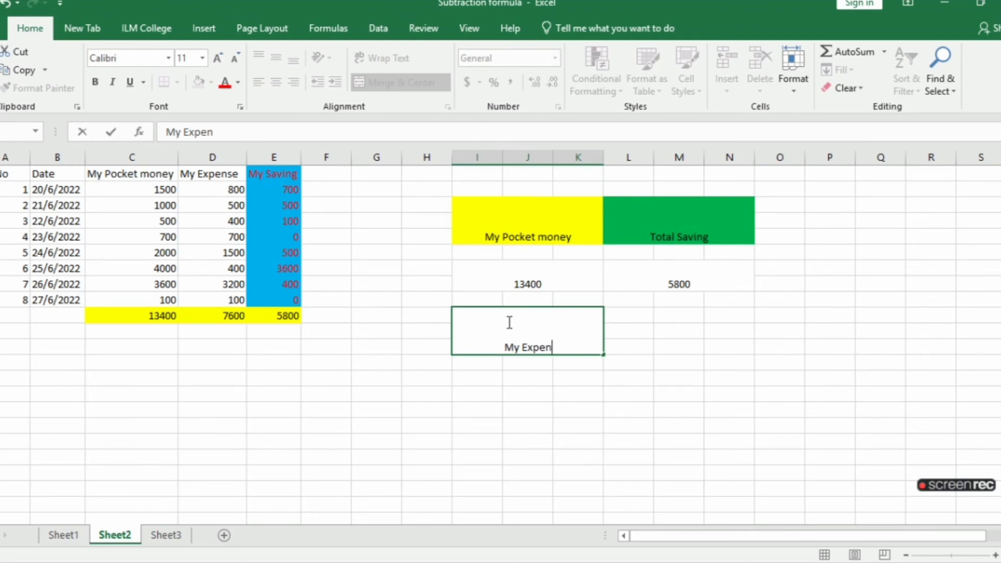
pyautogui.write('se')
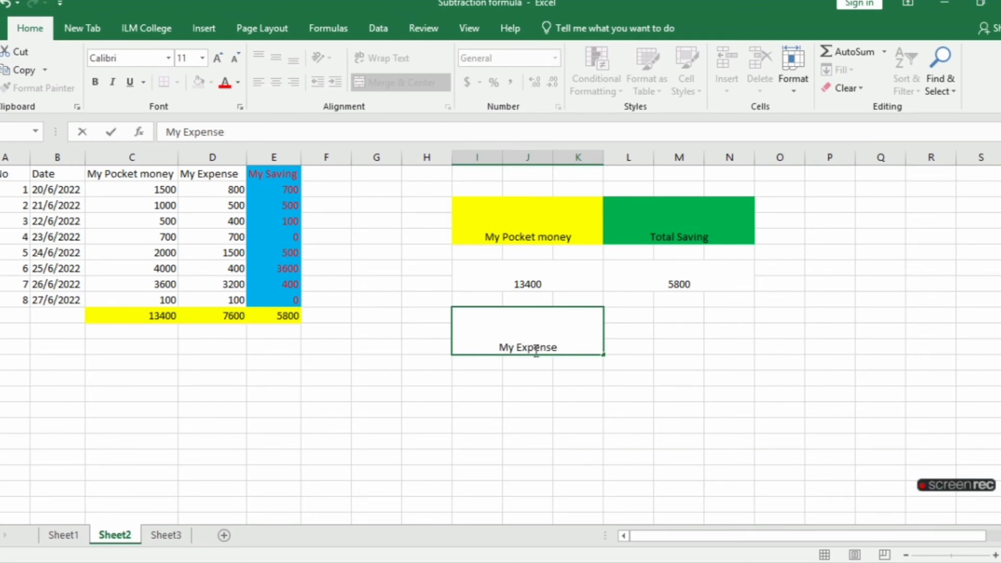
# Step: Merge the block beneath My Expense and give the heading a green fill
pyautogui.moveTo(478, 377); pyautogui.dragTo(582, 397)
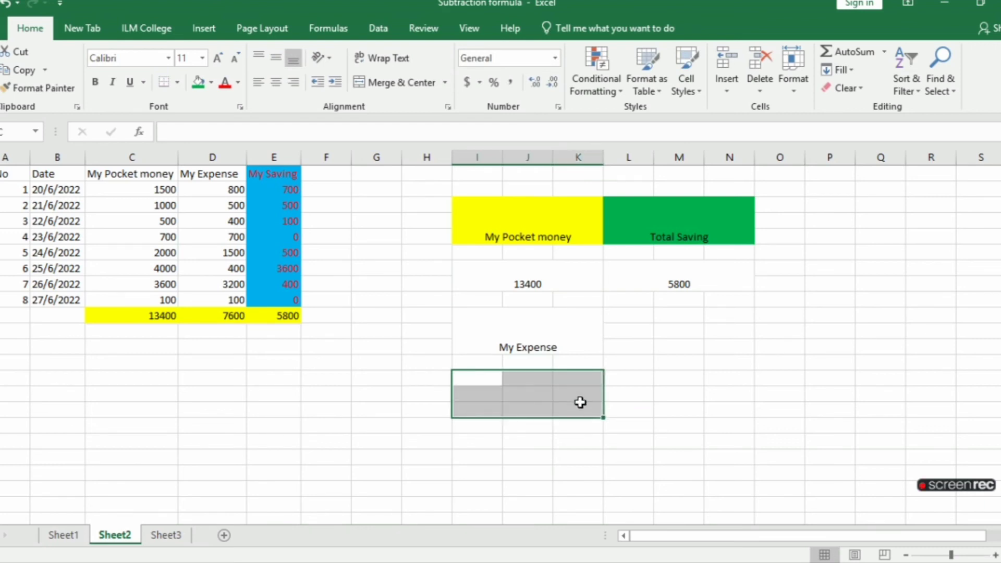
pyautogui.click(398, 81)
pyautogui.click(540, 320)
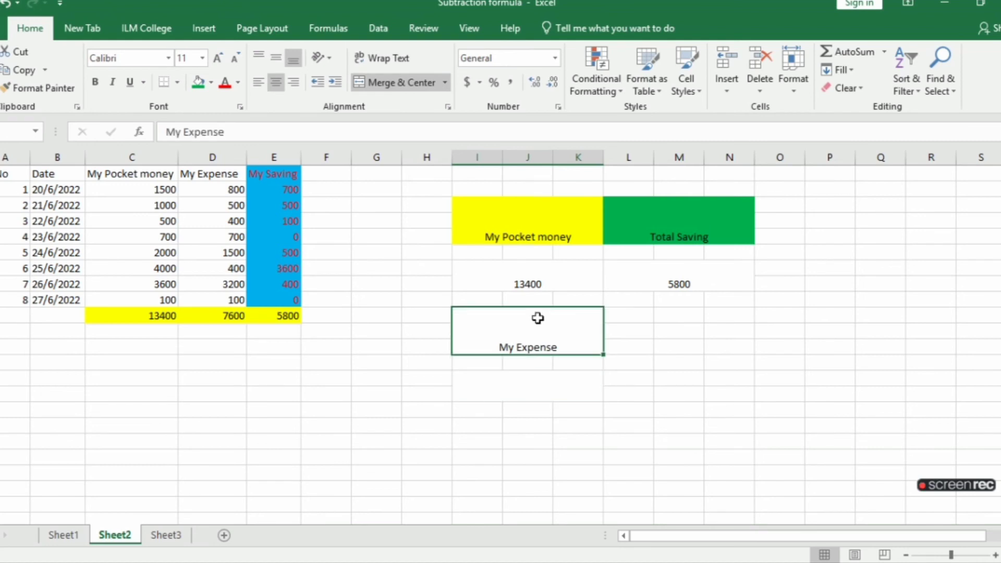
pyautogui.click(198, 81)
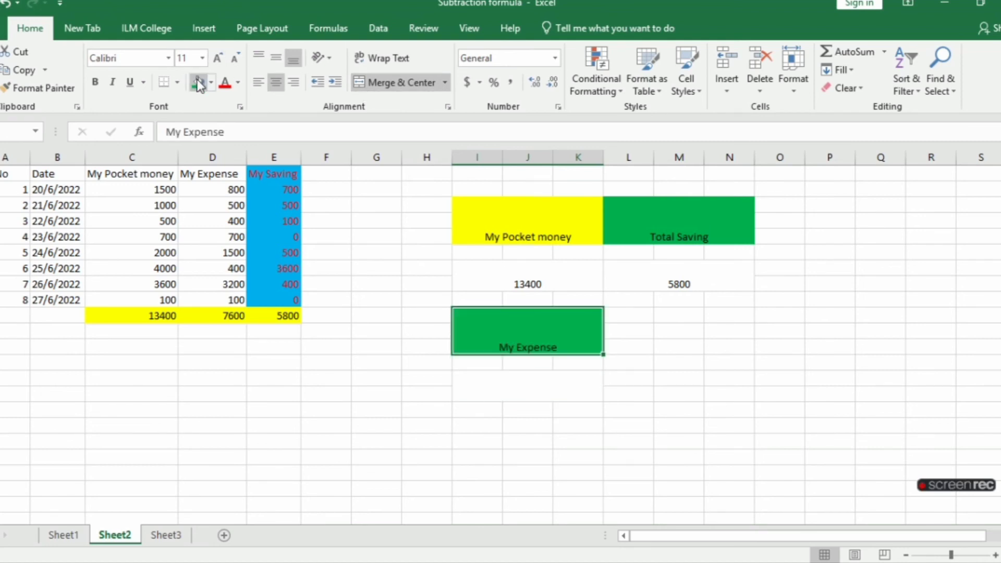
# Step: Enter =D10 in the merged cell below My Expense, showing 7600
pyautogui.click(509, 377)
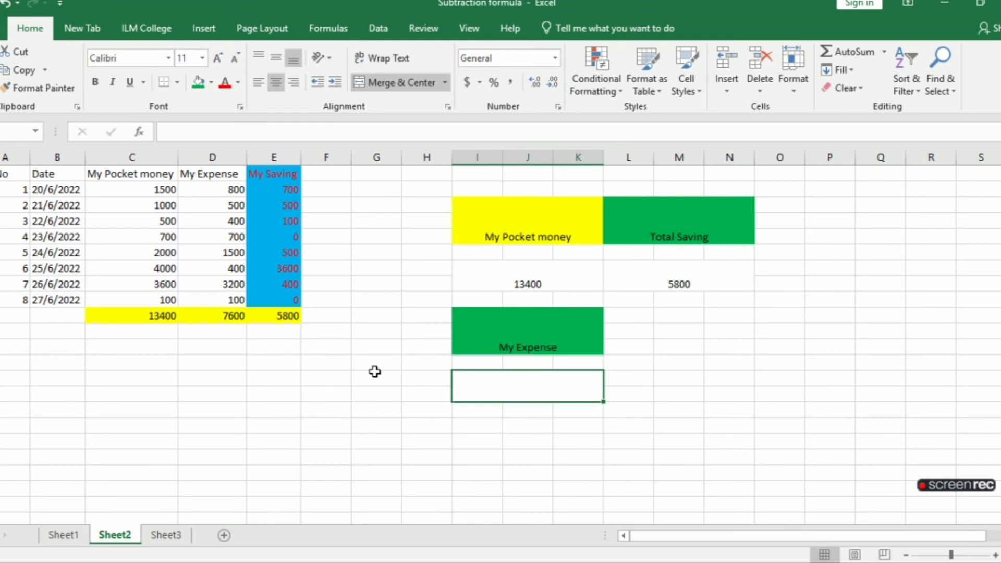
pyautogui.write('=')
pyautogui.click(237, 315)
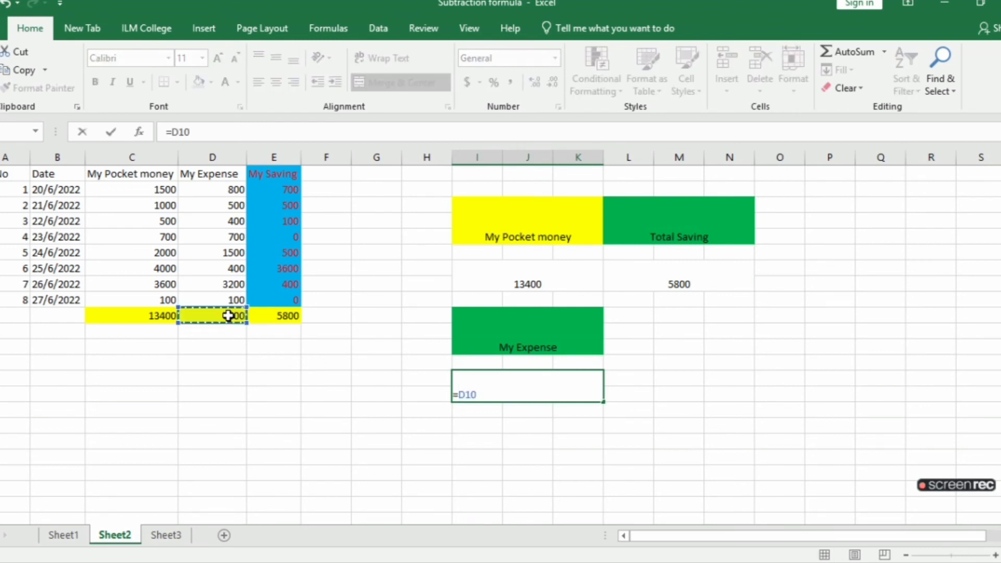
pyautogui.press('Return')
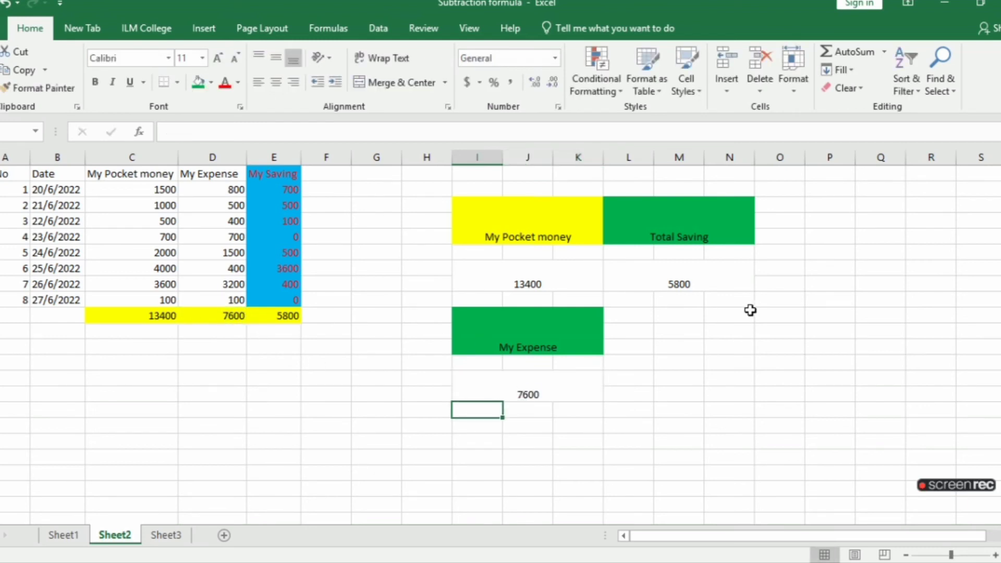
pyautogui.click(817, 329)
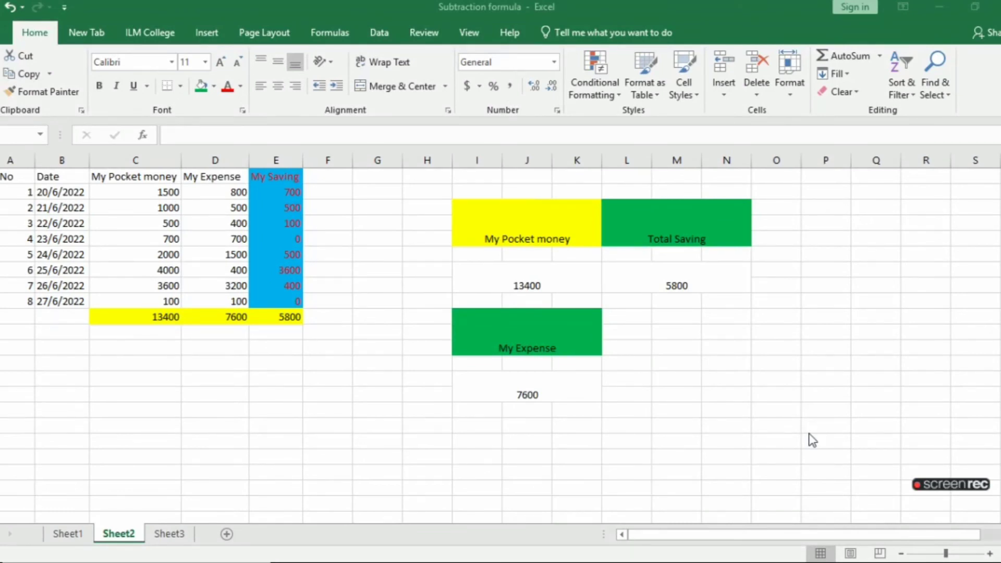
pyautogui.click(840, 382)
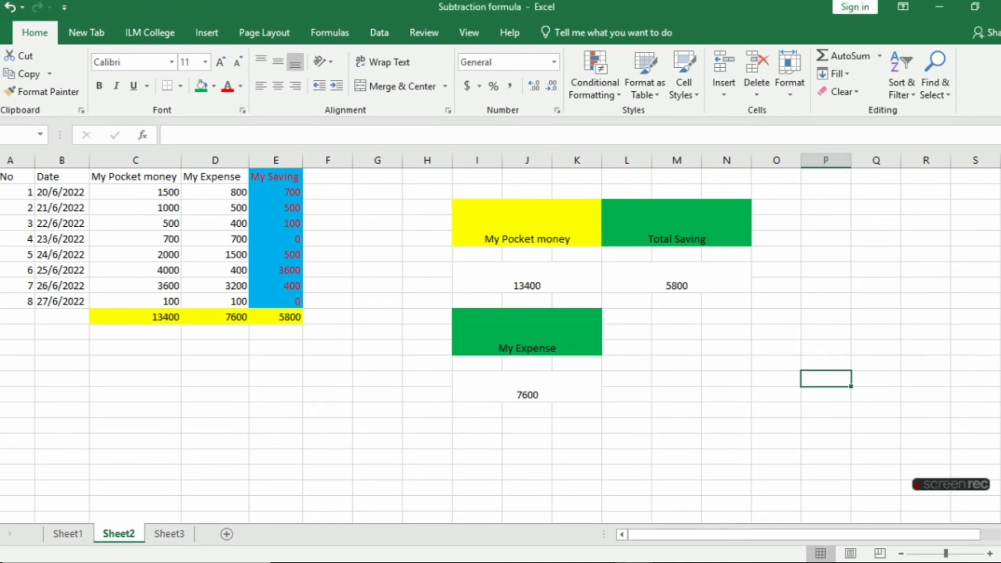
# Step: Enter 400, 500 and 1500 in a row across columns P to R
pyautogui.scroll(-1, 965, 326)
pyautogui.press('Down')
pyautogui.press('Down')
pyautogui.press('Down')
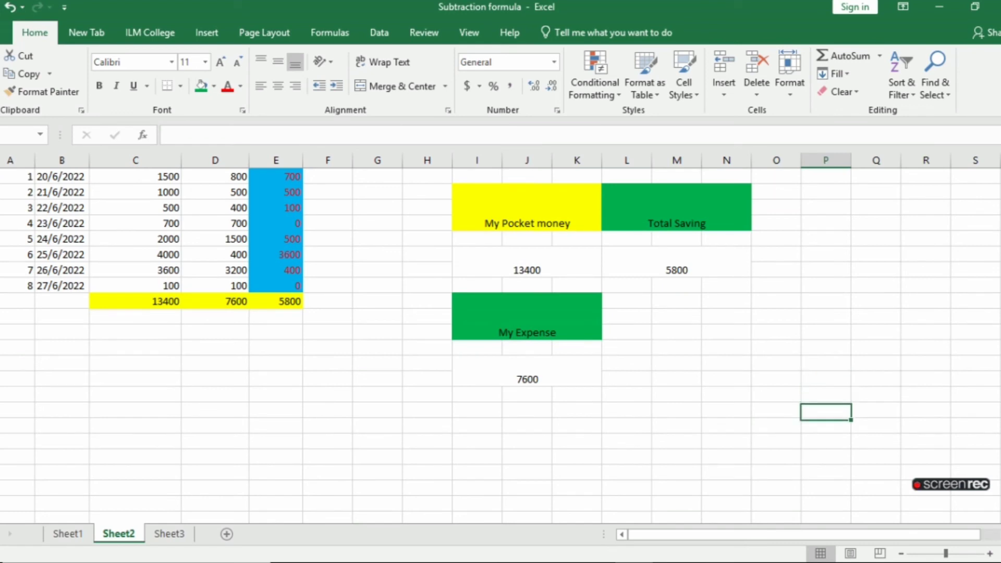
pyautogui.click(826, 440)
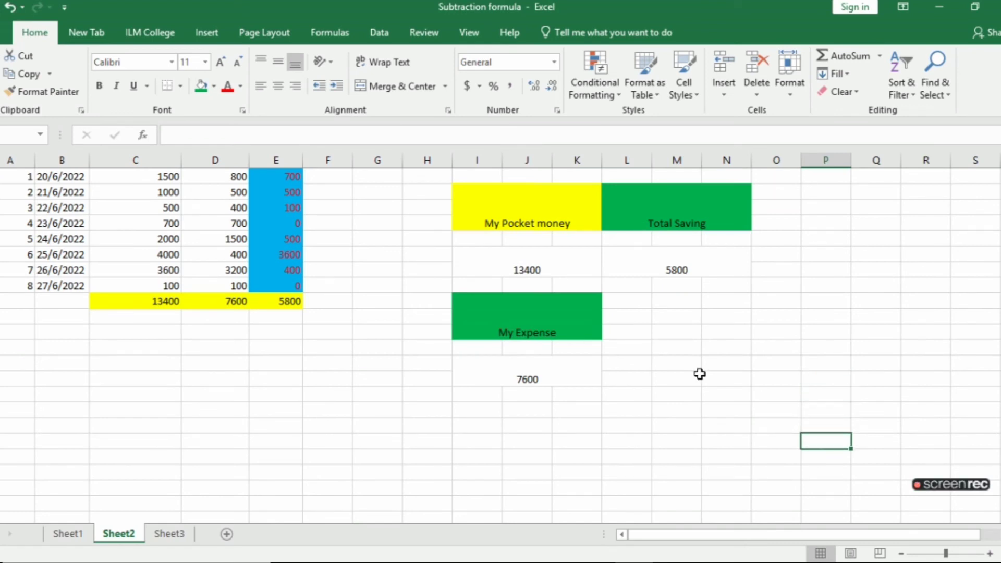
pyautogui.click(835, 240)
pyautogui.write('4')
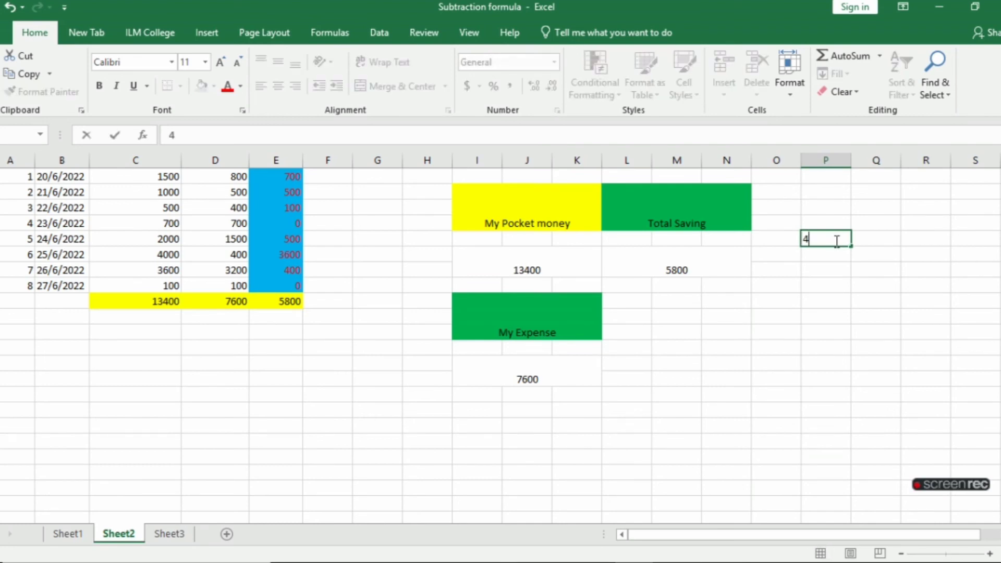
pyautogui.write('00')
pyautogui.click(870, 239)
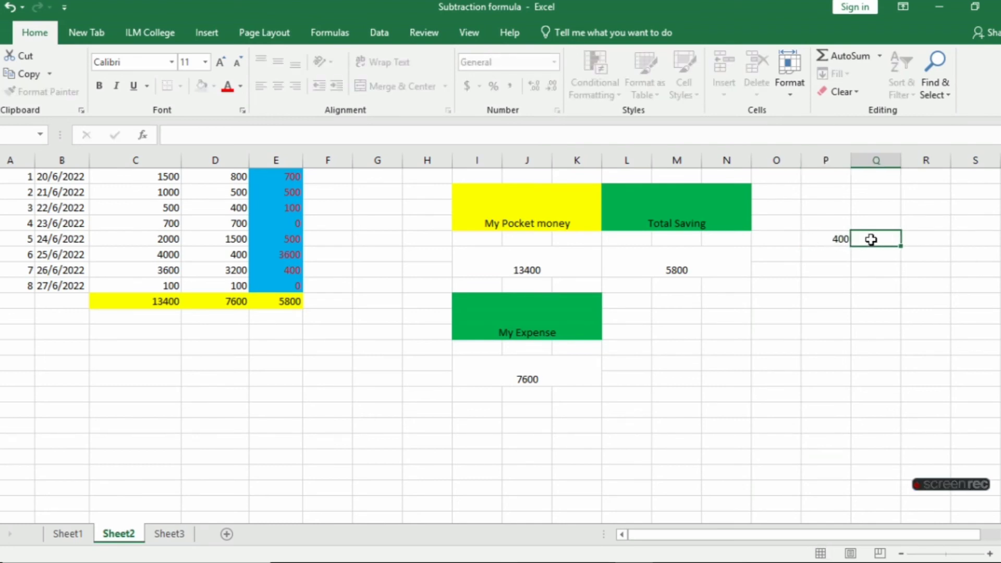
pyautogui.write('400')
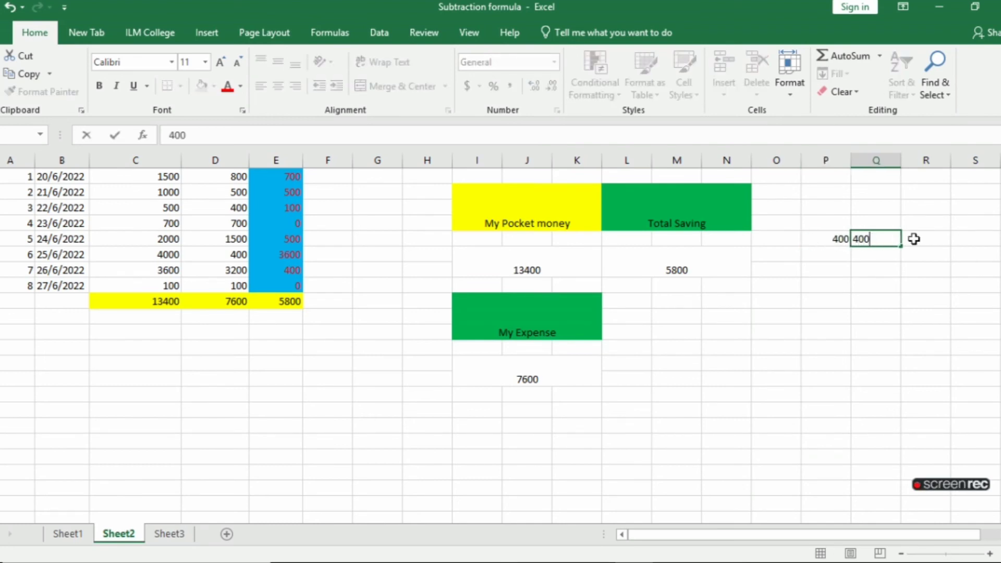
pyautogui.click(918, 238)
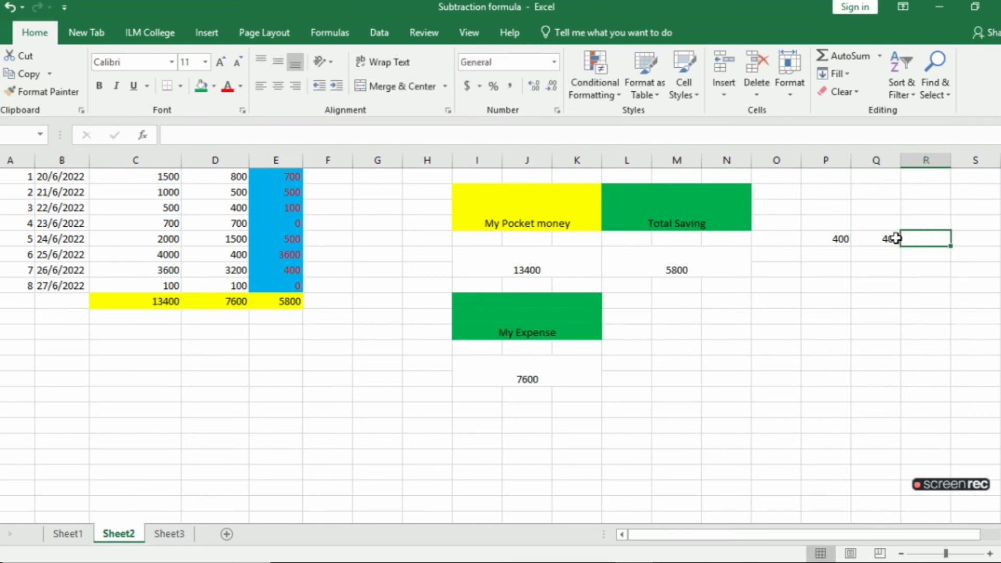
pyautogui.click(895, 238)
pyautogui.write('5')
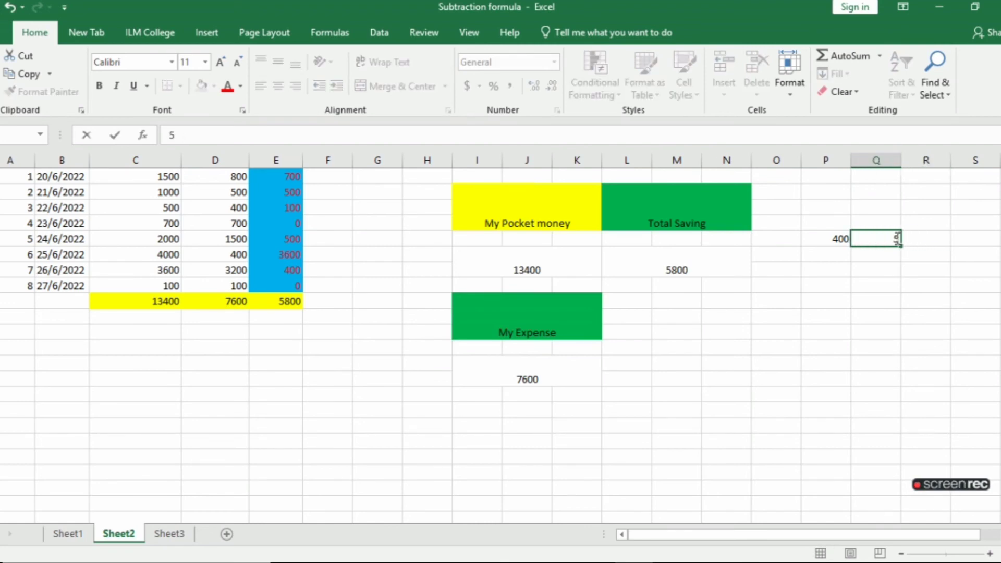
pyautogui.write('00')
pyautogui.click(920, 239)
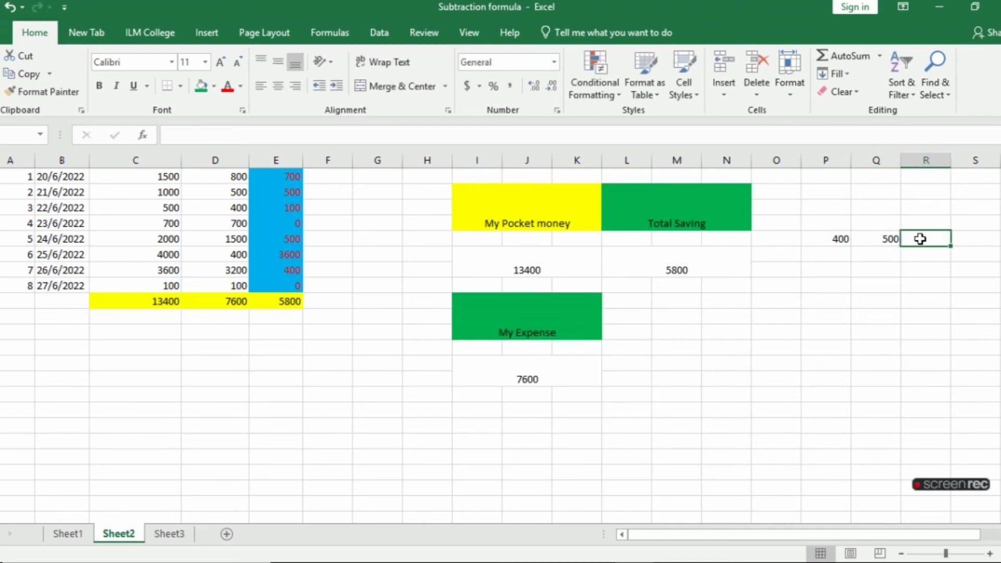
pyautogui.write('1')
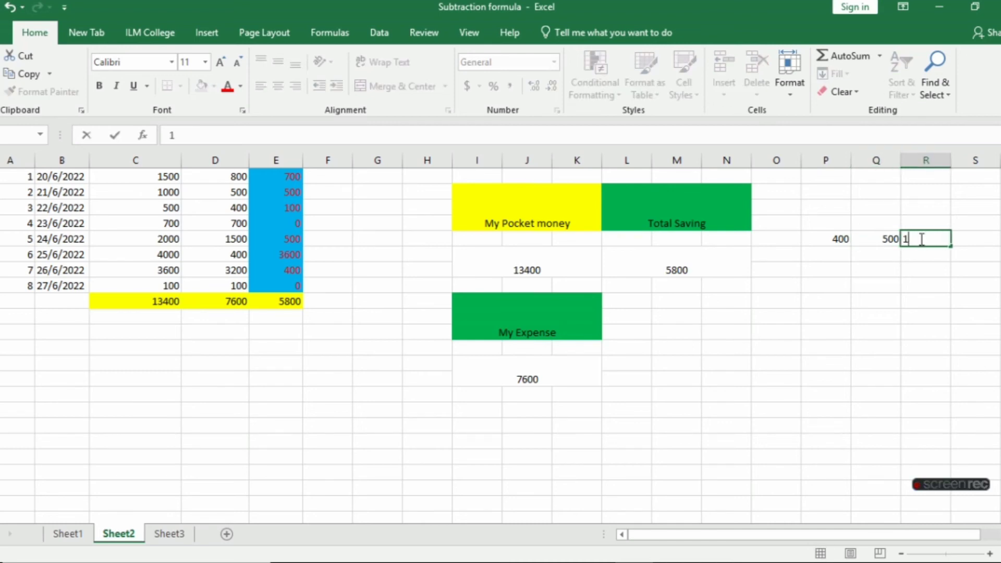
pyautogui.write('500')
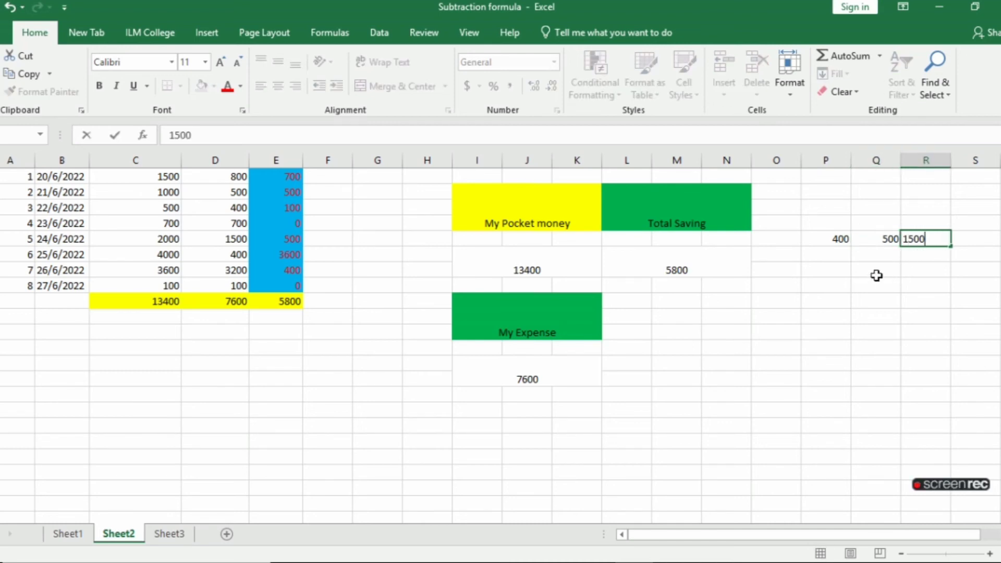
pyautogui.click(877, 276)
# Step: Enter 2000 and 300 in cells below the row of numbers
pyautogui.write('200')
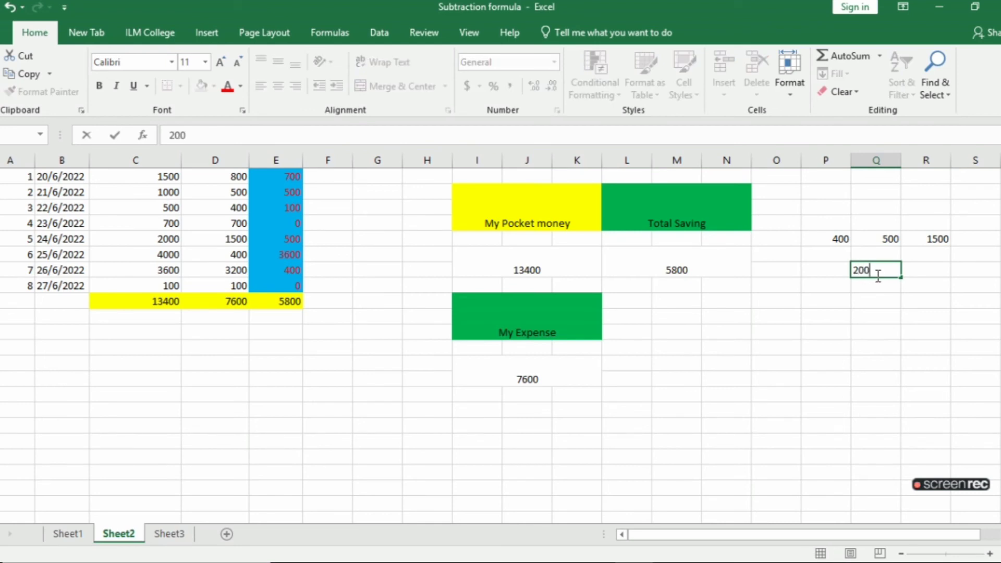
pyautogui.write('0')
pyautogui.click(914, 301)
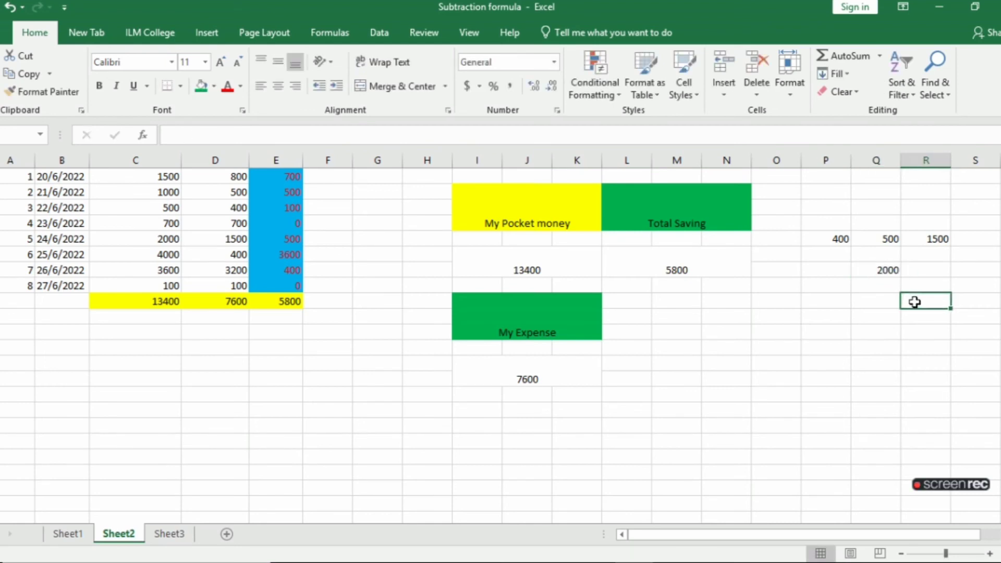
pyautogui.write('3')
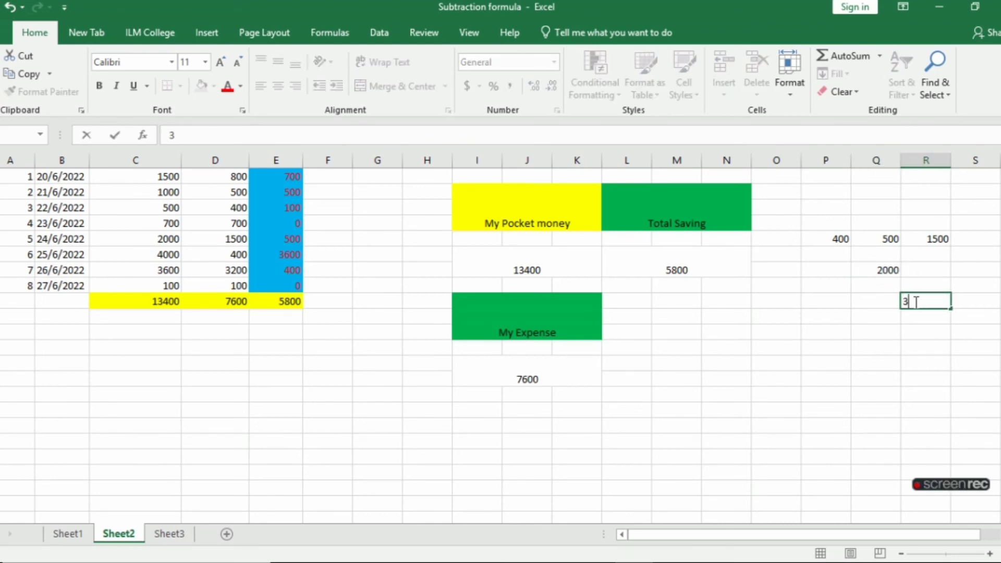
pyautogui.write('00')
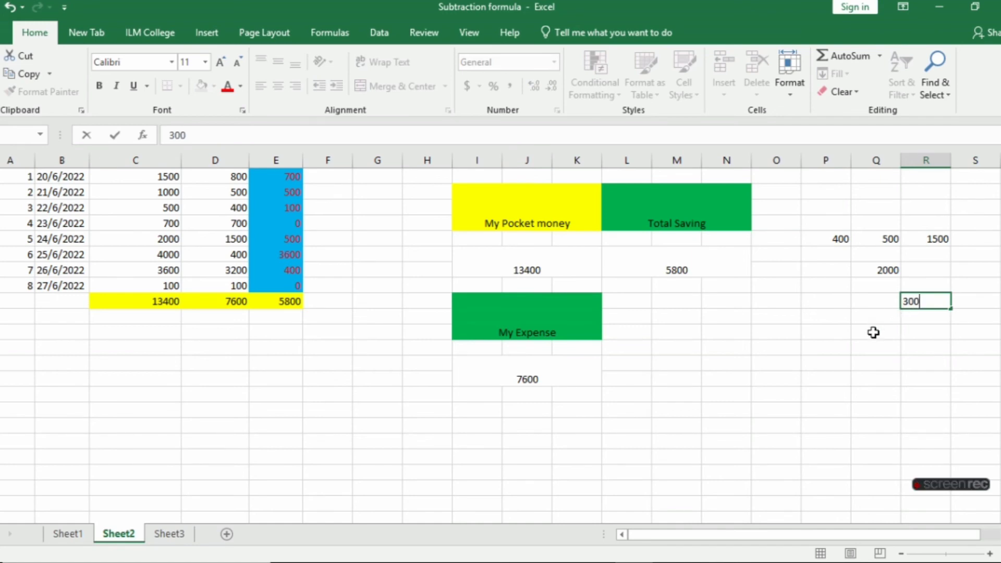
pyautogui.click(873, 332)
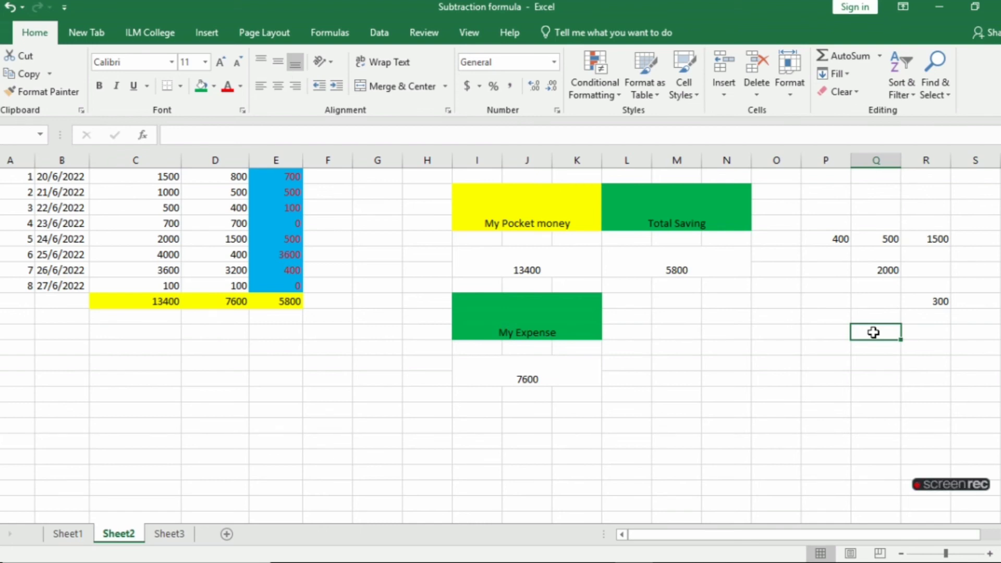
pyautogui.write('=')
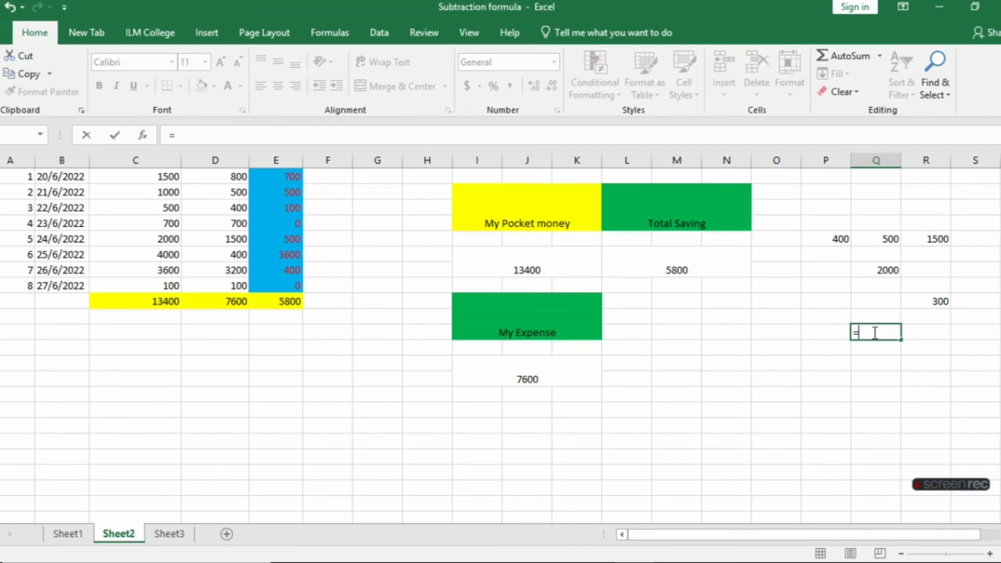
pyautogui.write('sum')
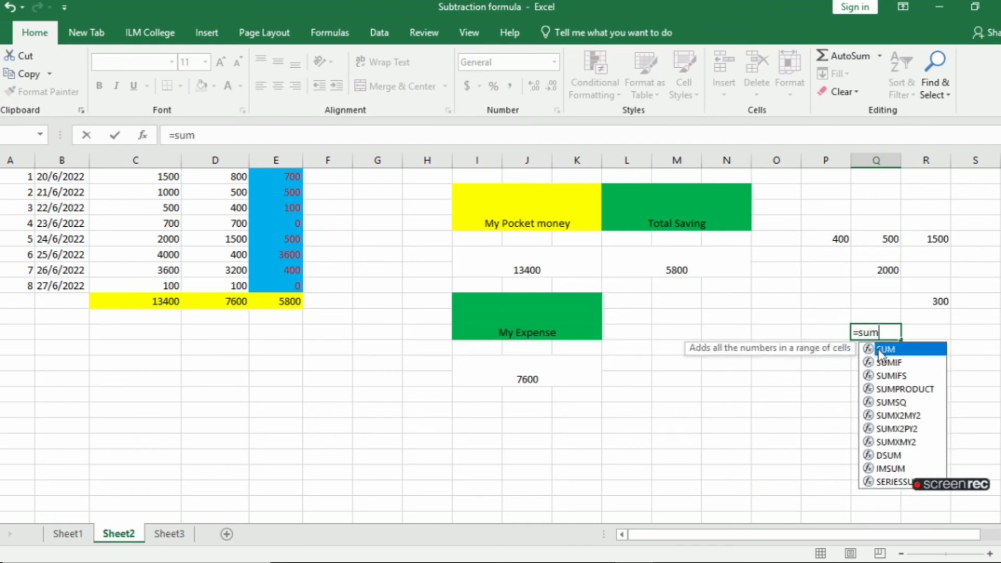
pyautogui.doubleClick(879, 350)
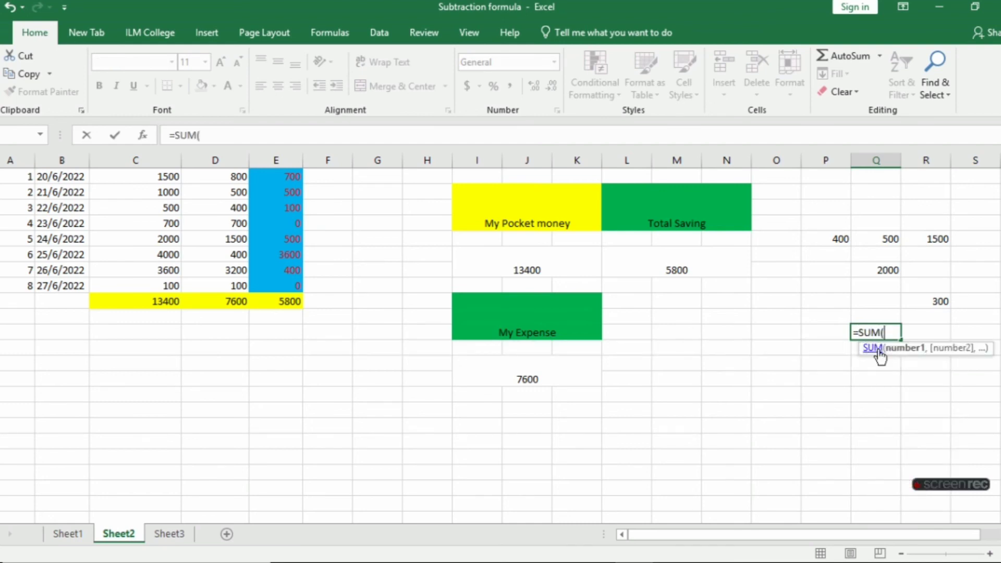
pyautogui.click(832, 242)
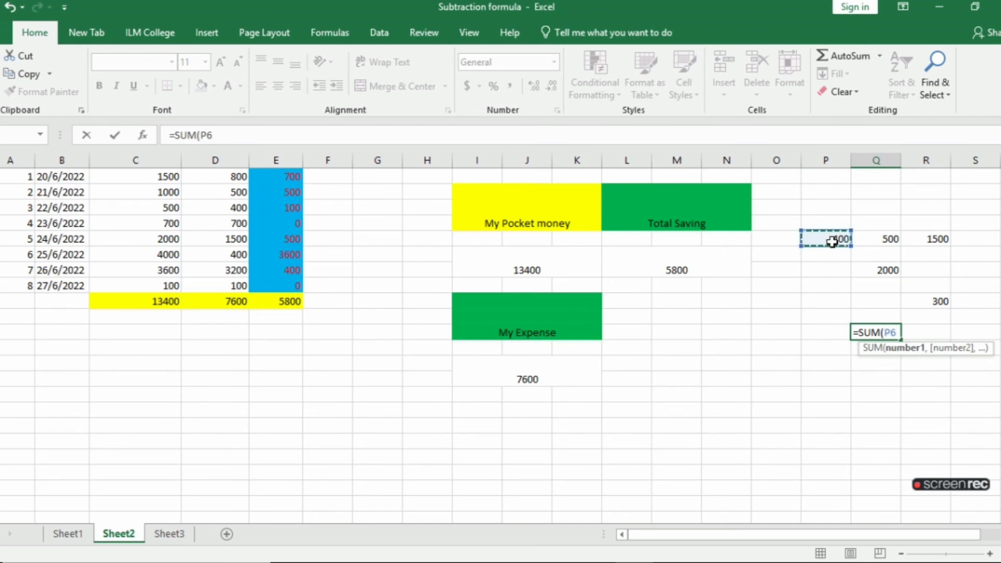
pyautogui.write(',')
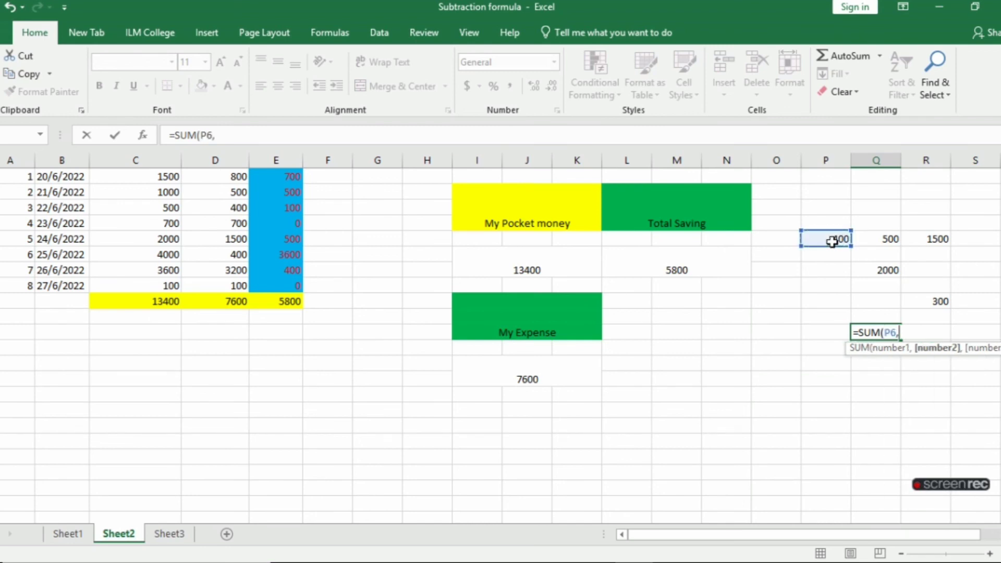
pyautogui.click(876, 238)
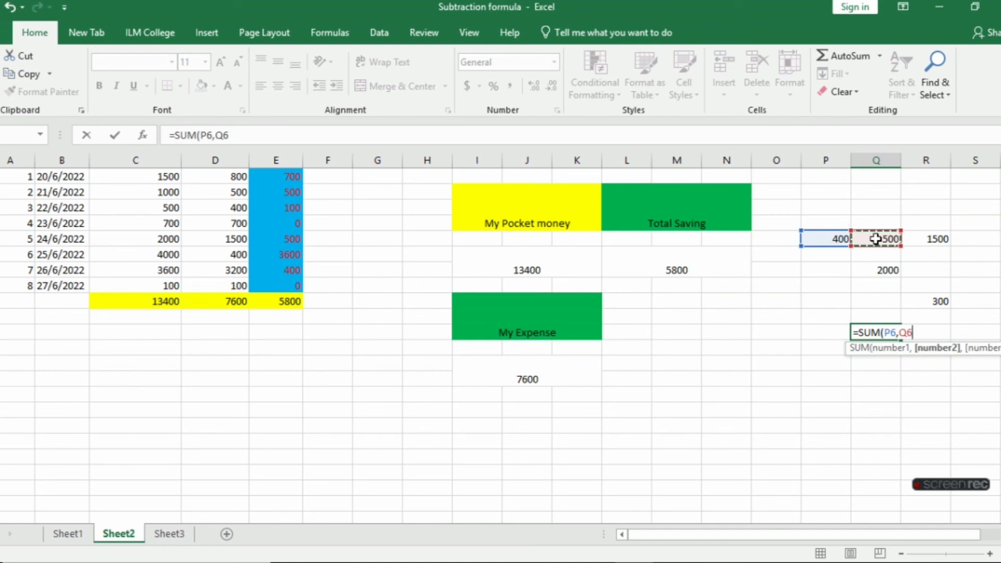
pyautogui.press('BackSpace')
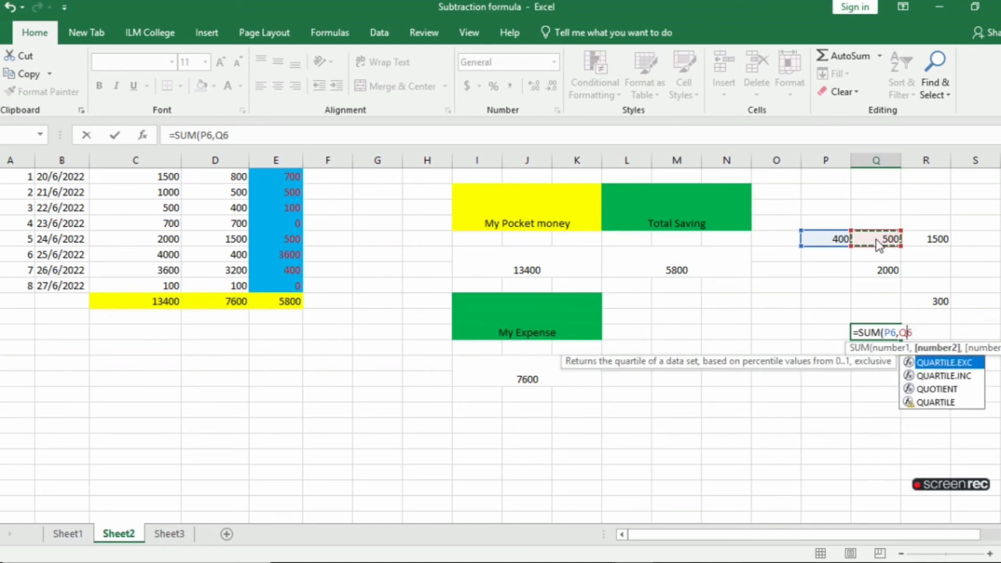
pyautogui.press('BackSpace')
pyautogui.press('BackSpace')
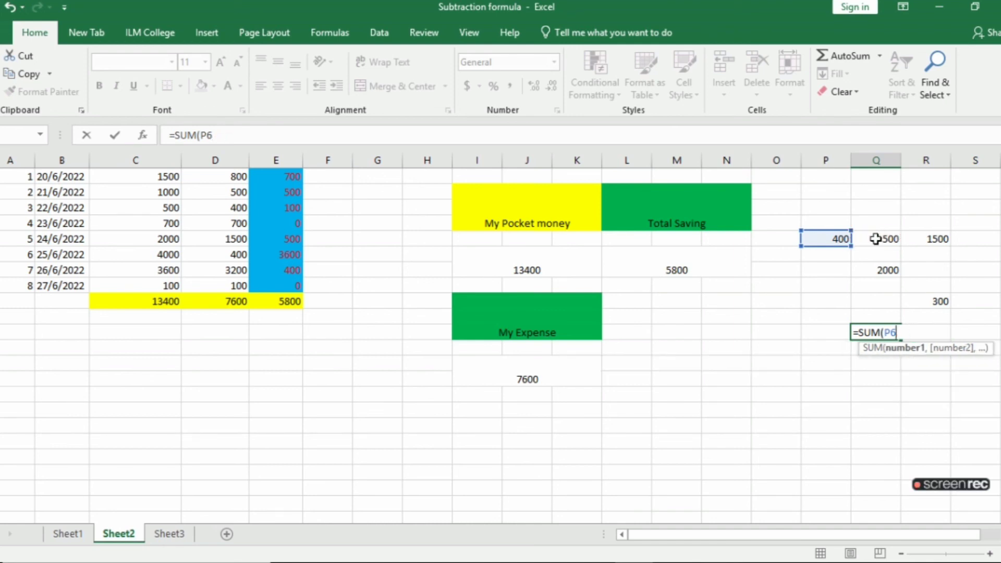
pyautogui.press('BackSpace')
pyautogui.press('Escape')
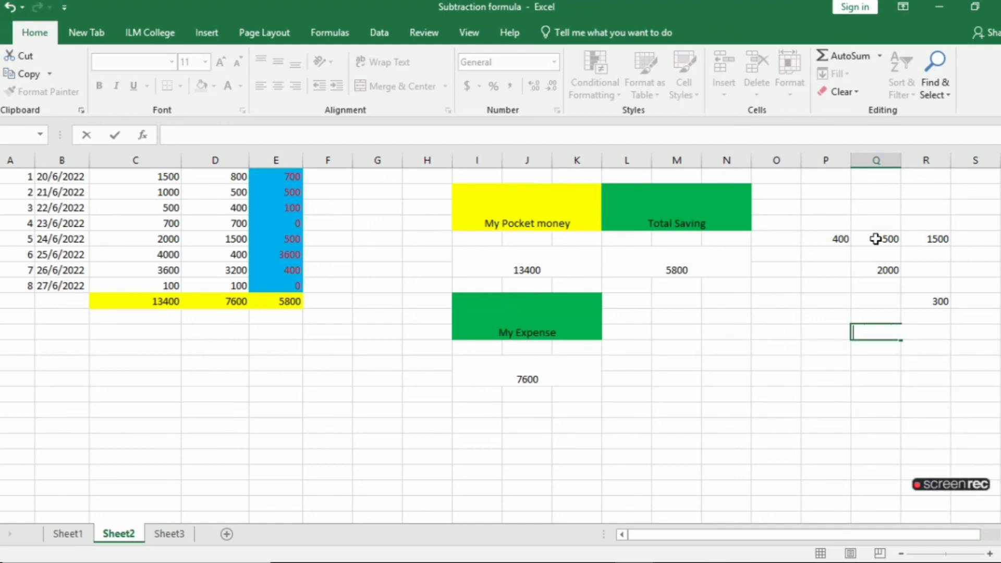
# Step: Enter =P6+Q6+R6+Q8-R10, adding 400, 500, 1500 and 2000 and subtracting 300, to get 4100
pyautogui.write('=')
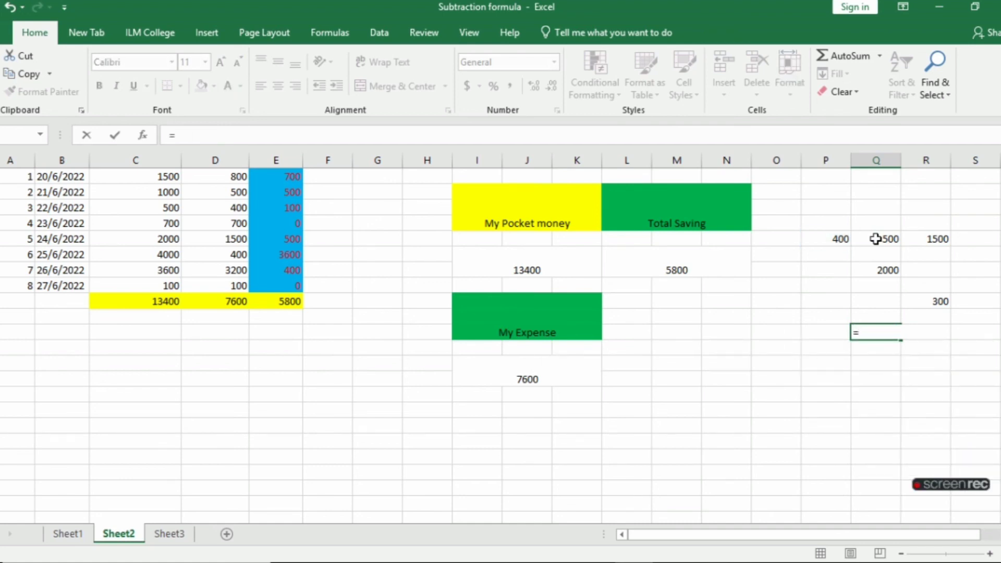
pyautogui.click(836, 238)
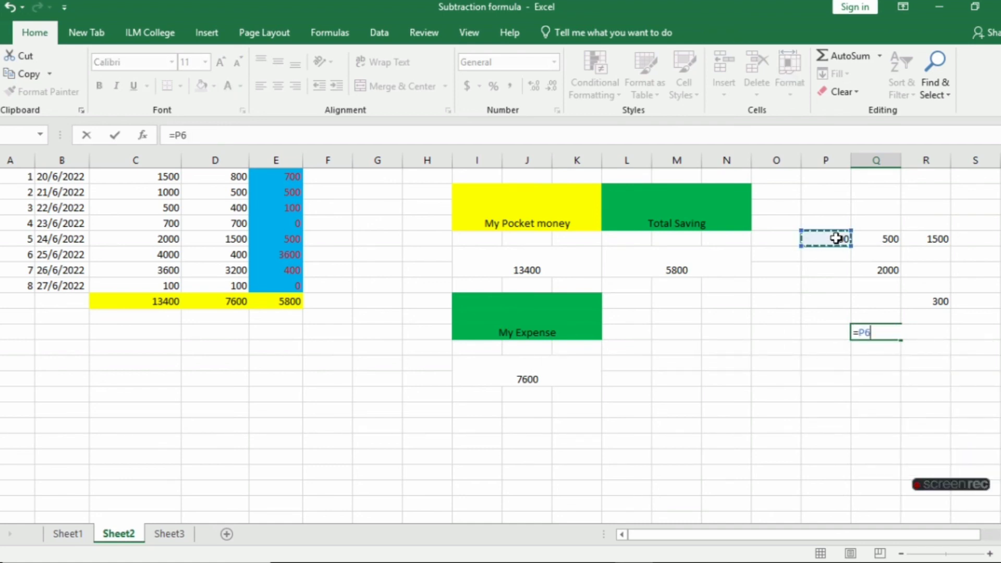
pyautogui.write('+')
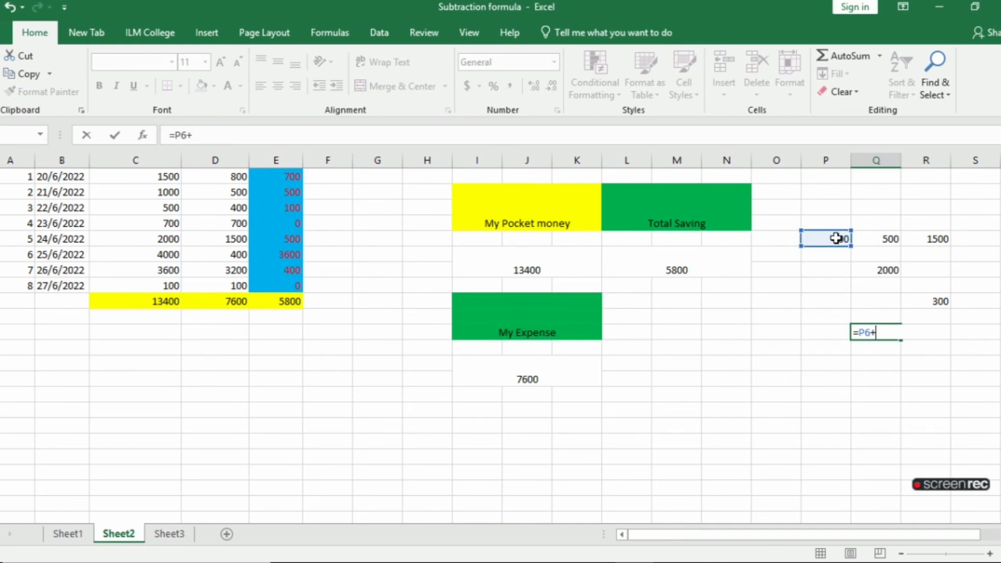
pyautogui.click(871, 240)
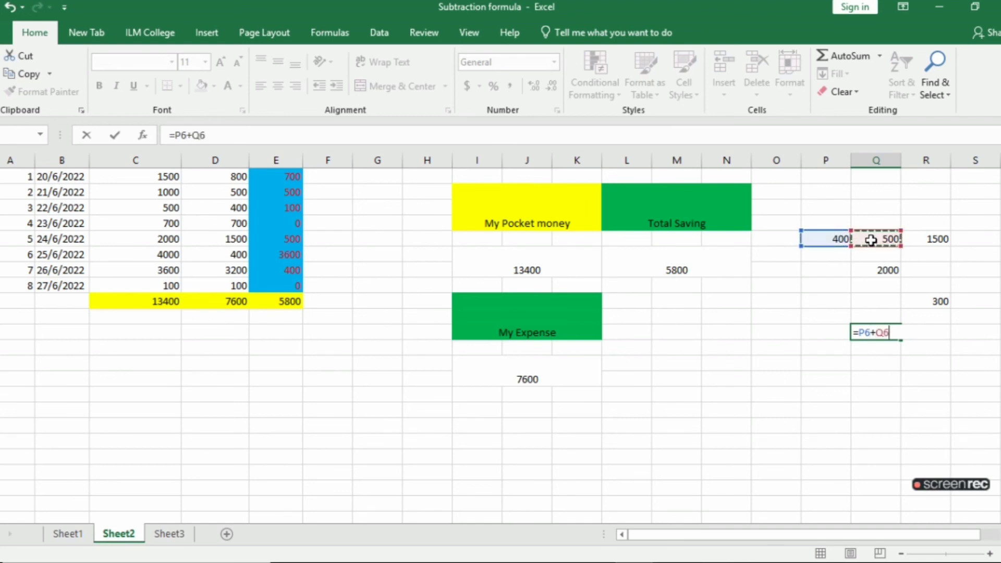
pyautogui.write('+')
pyautogui.click(919, 239)
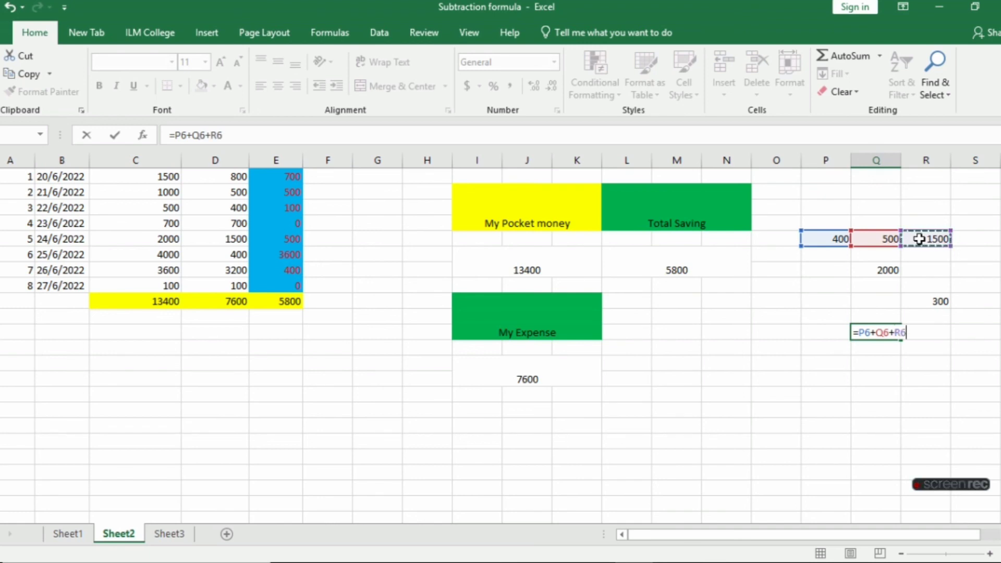
pyautogui.write('+')
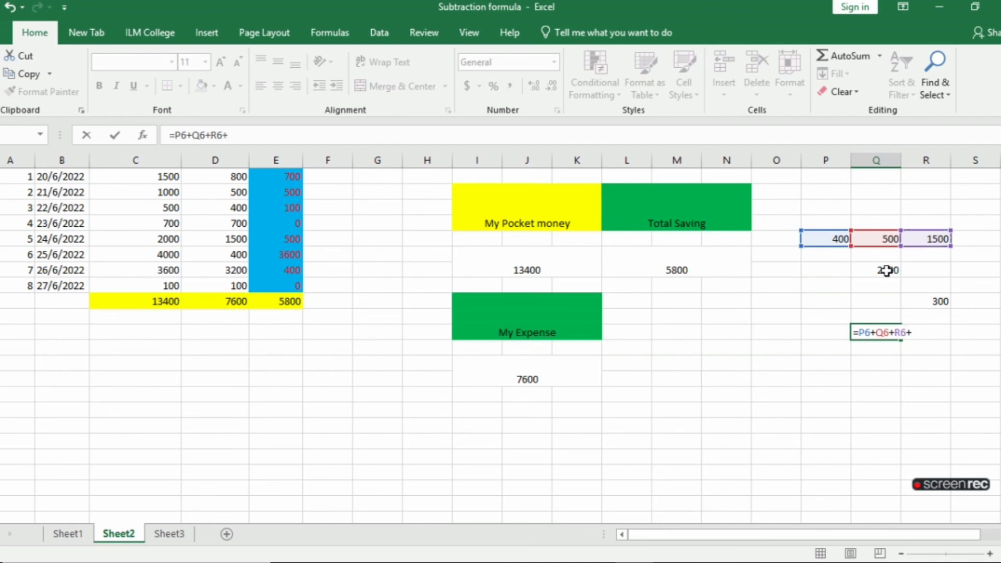
pyautogui.click(885, 271)
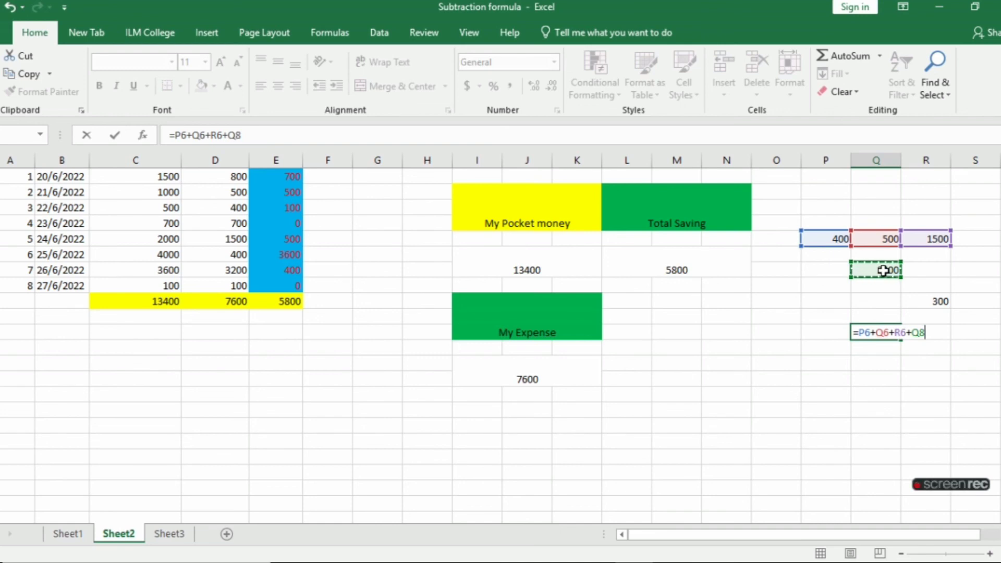
pyautogui.write('-')
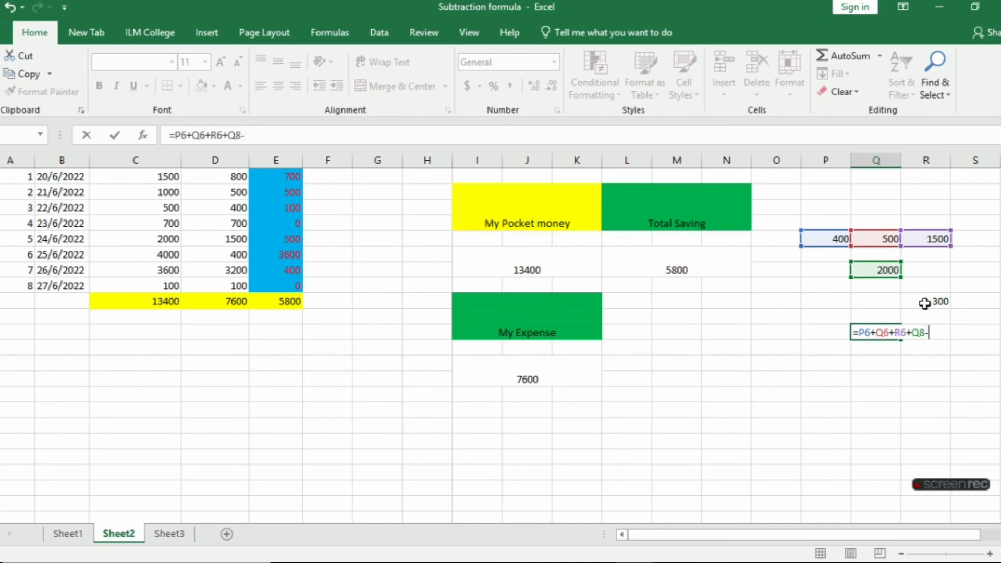
pyautogui.click(924, 303)
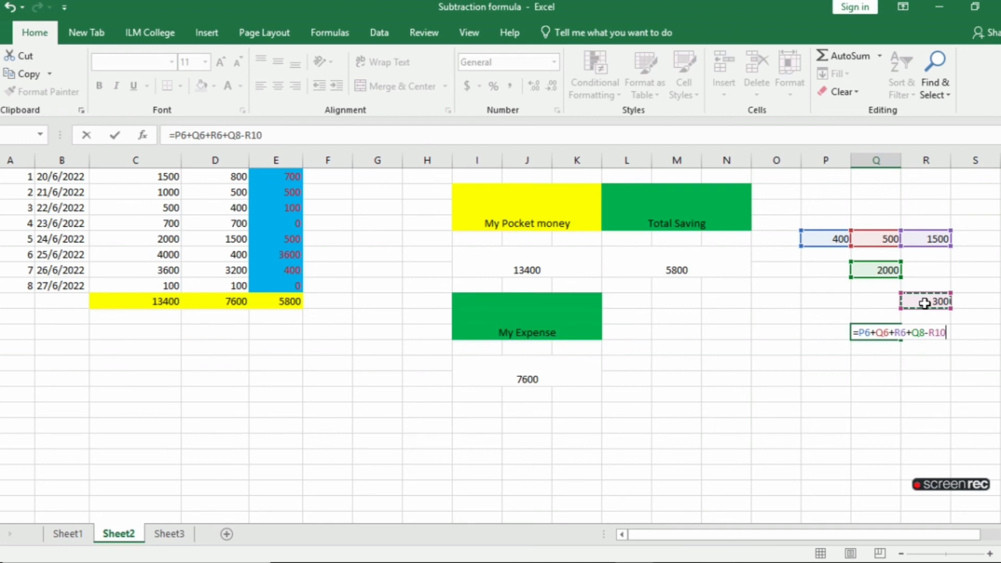
pyautogui.press('Return')
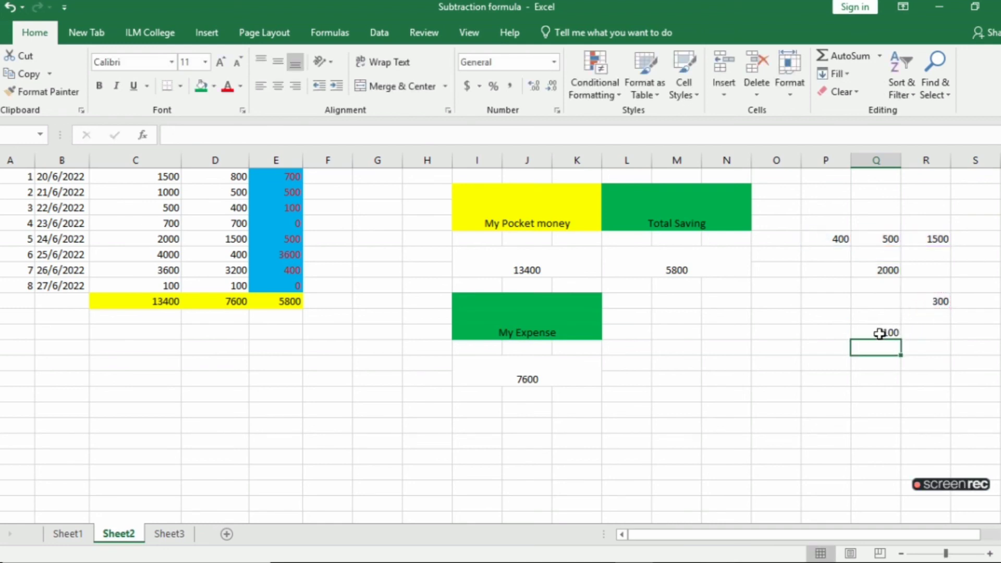
pyautogui.click(879, 334)
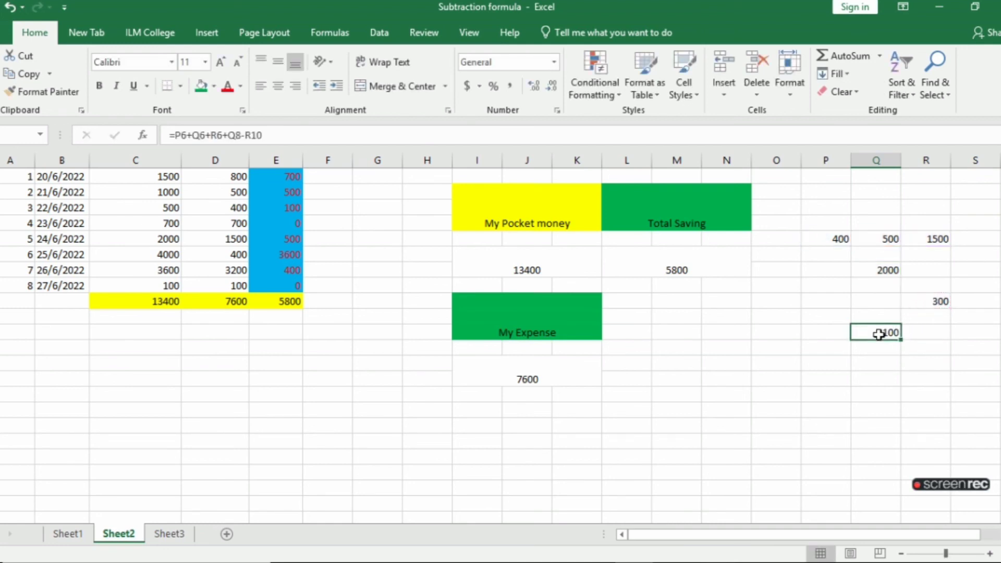